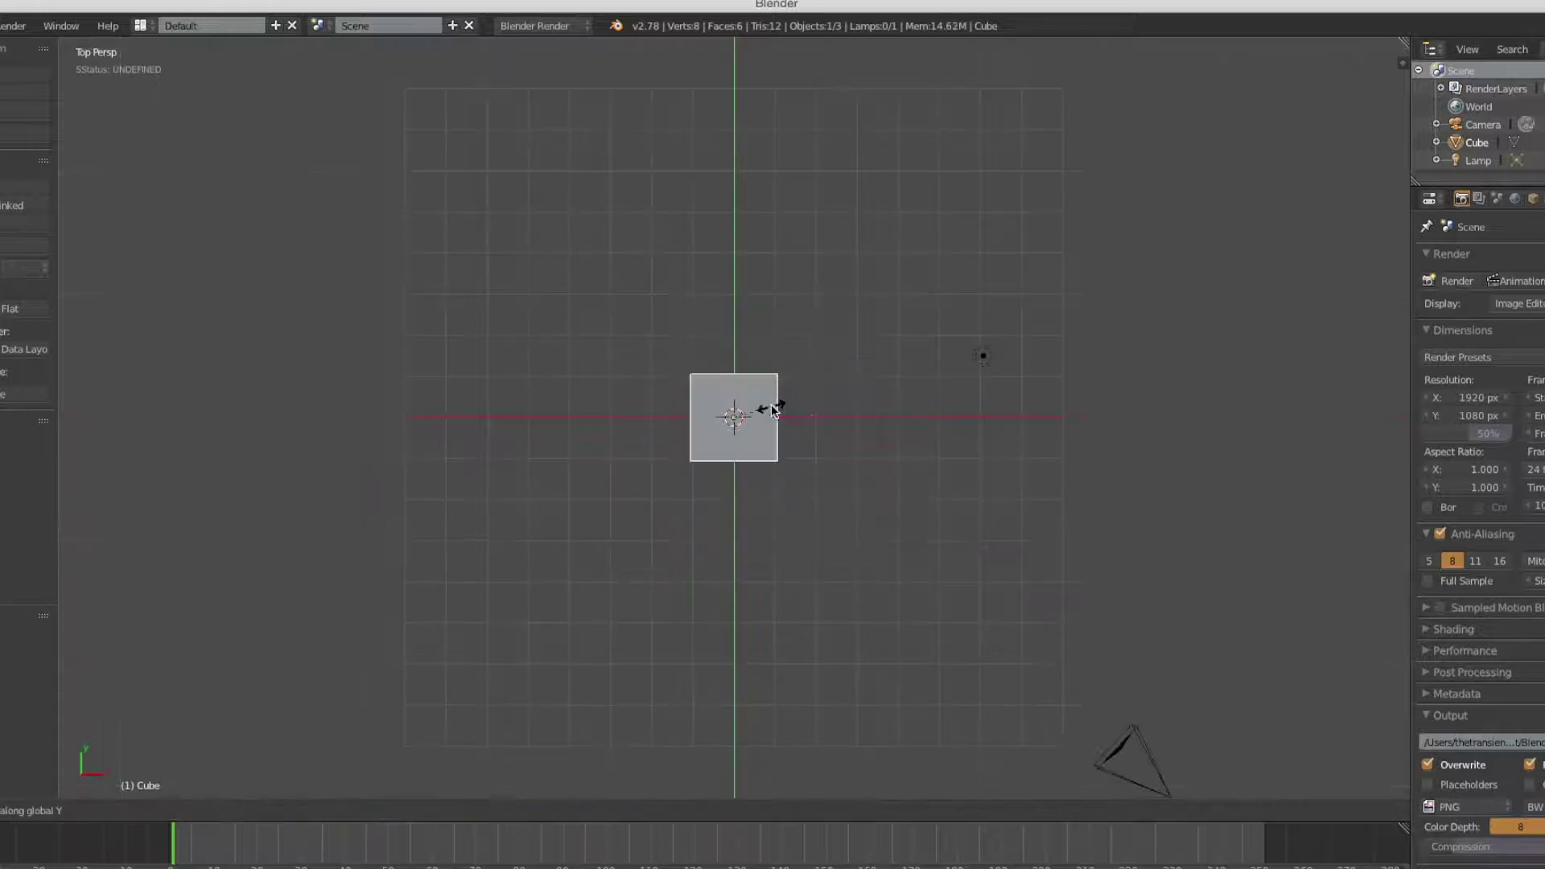
Step: Stretch the cube along Y into a long slab
click(854, 425)
scroll(946, 434, up, 6)
scroll(948, 439, down, 3)
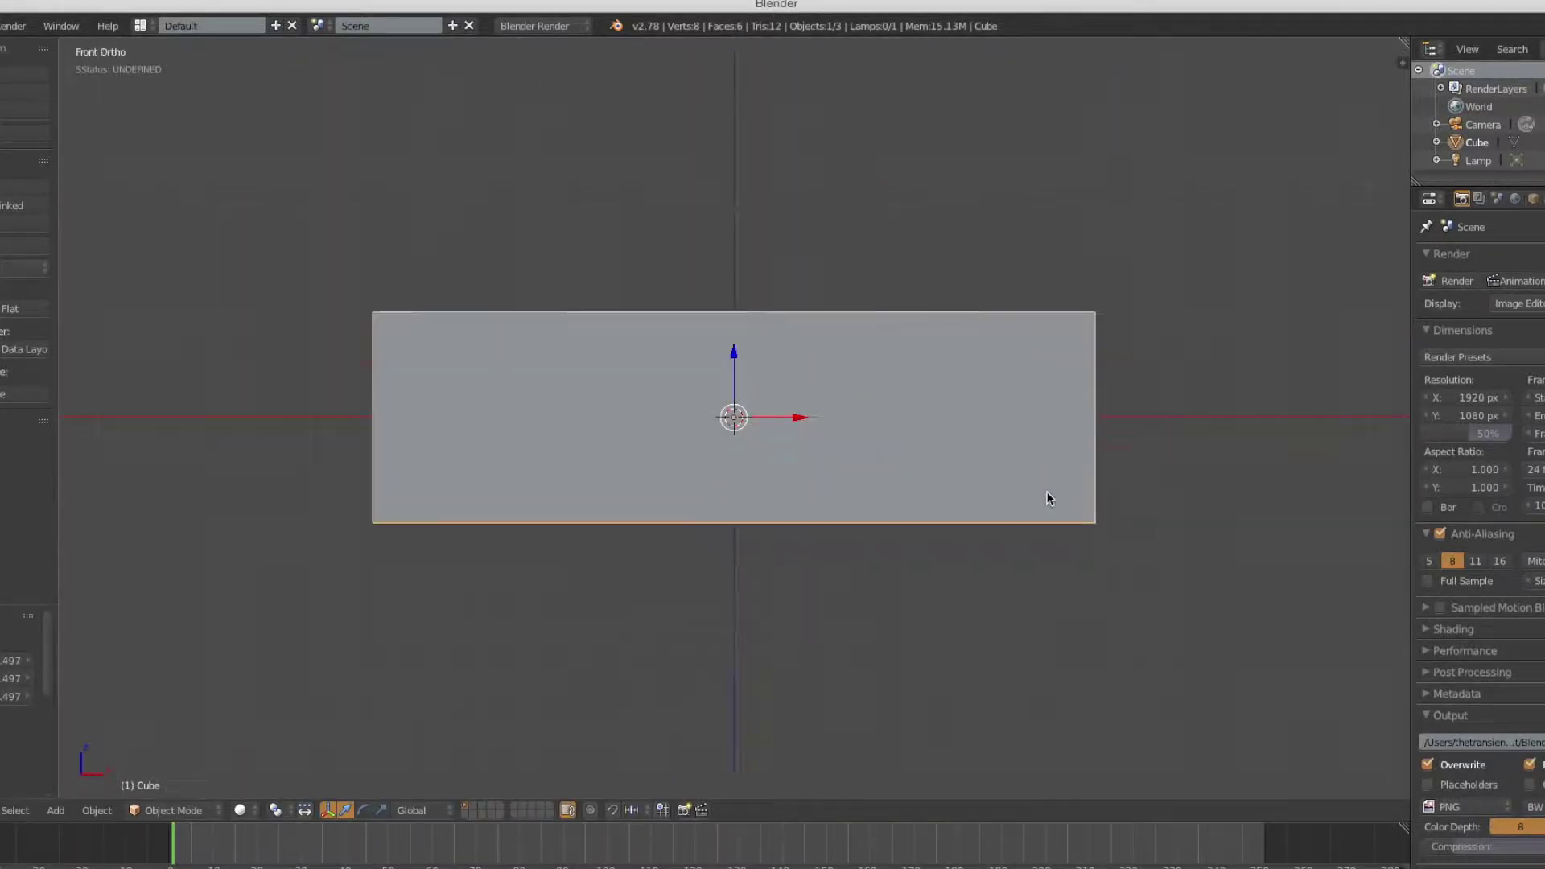
mouse_move(1052, 421)
middle_down()
mouse_move(1004, 614)
mouse_move(926, 523)
middle_up()
scroll(886, 475, up, 3)
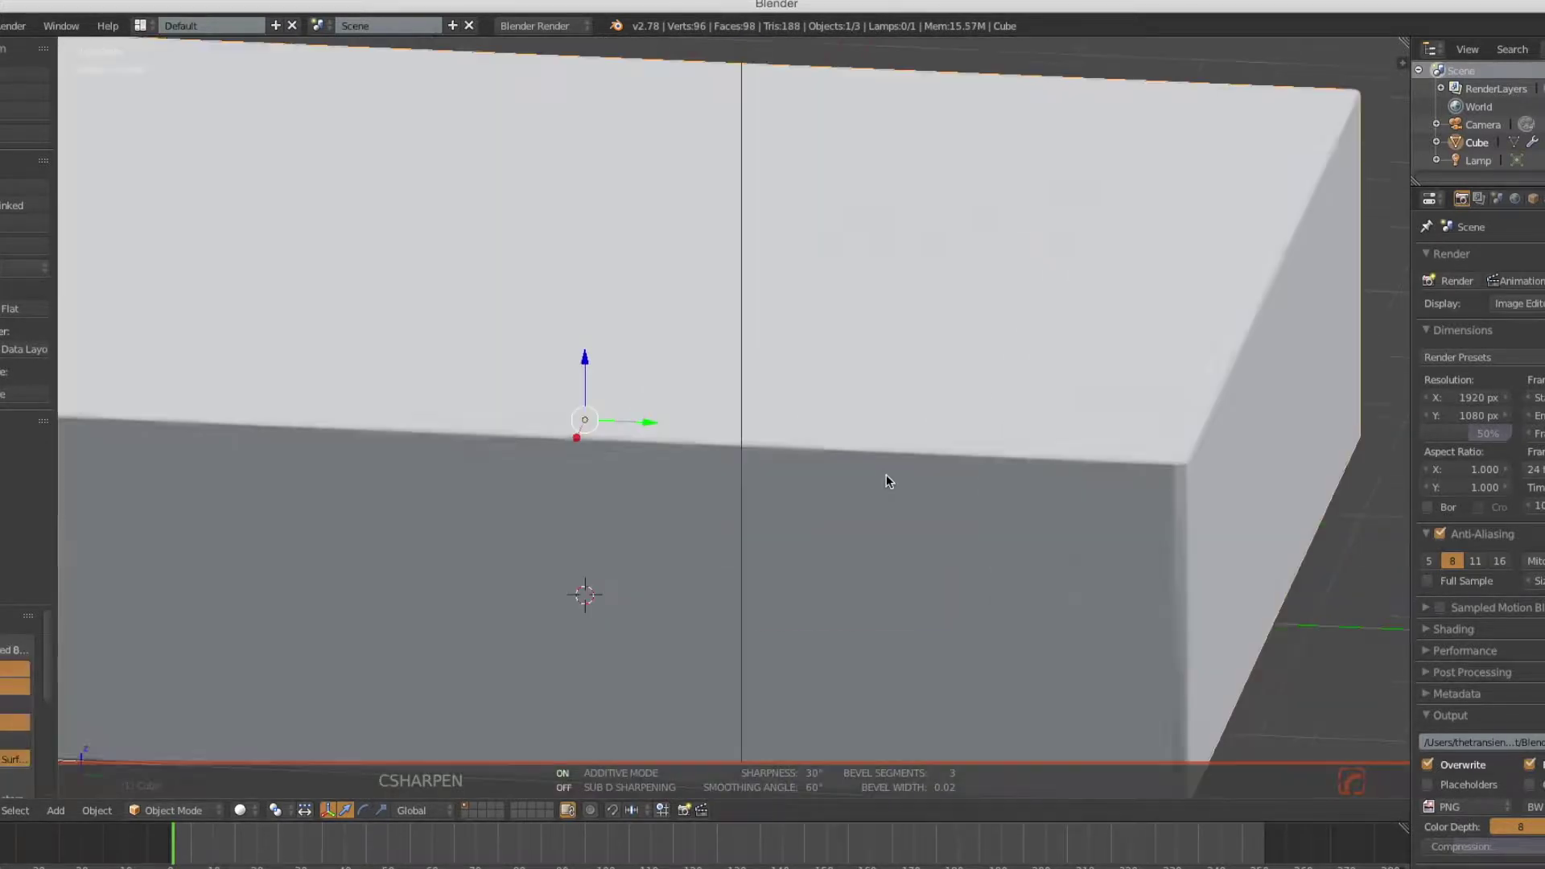
Step: Add a plane and scale it along X
key(shift+a)
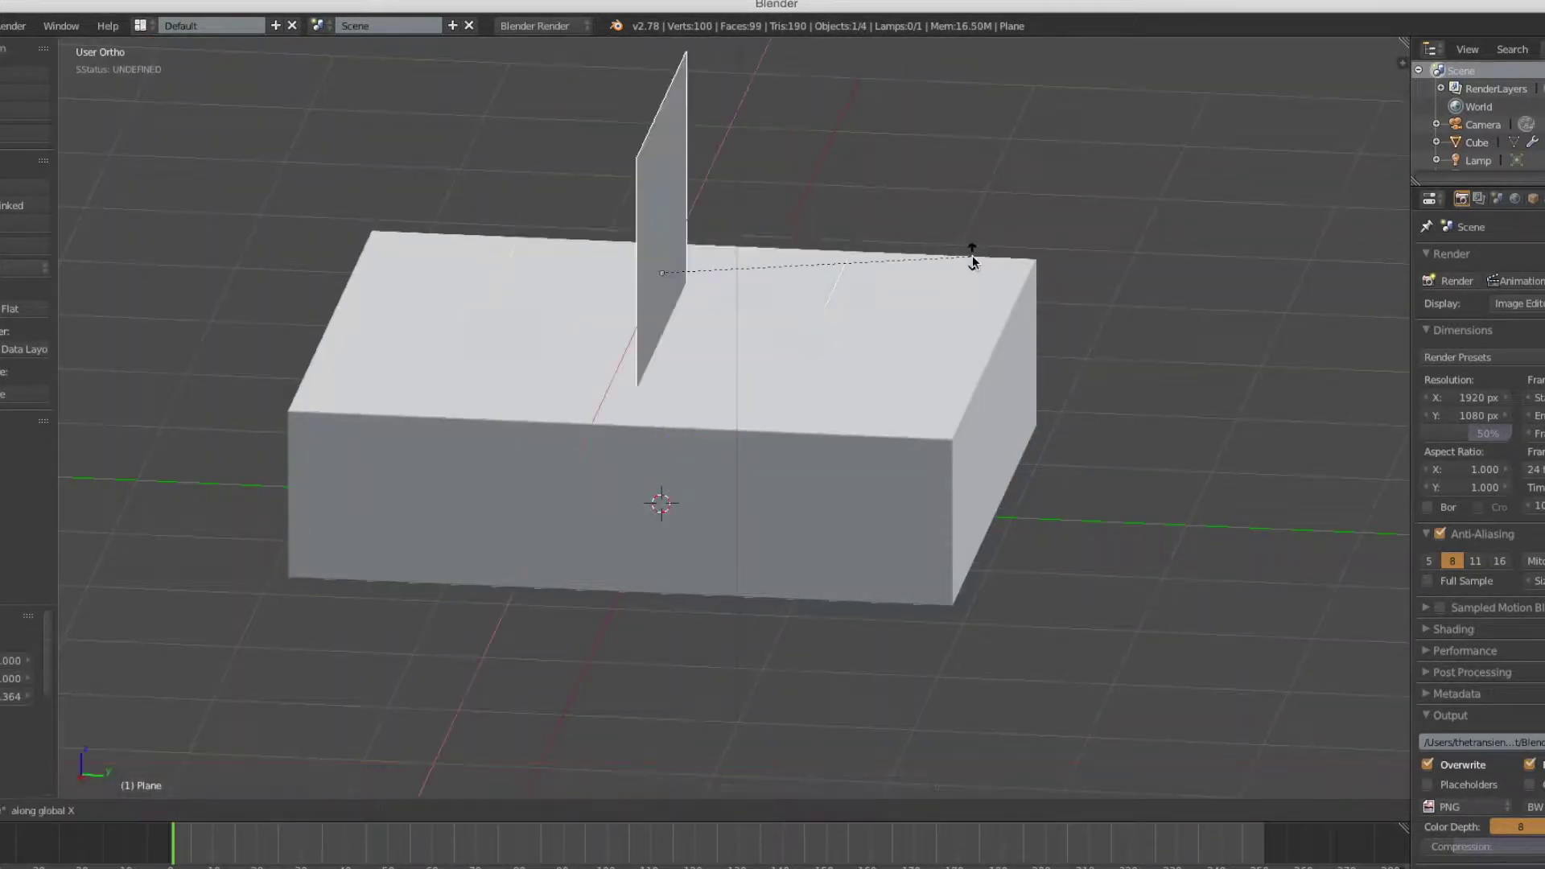
middle_drag(1045, 347, 1005, 338)
key(s)
key(x)
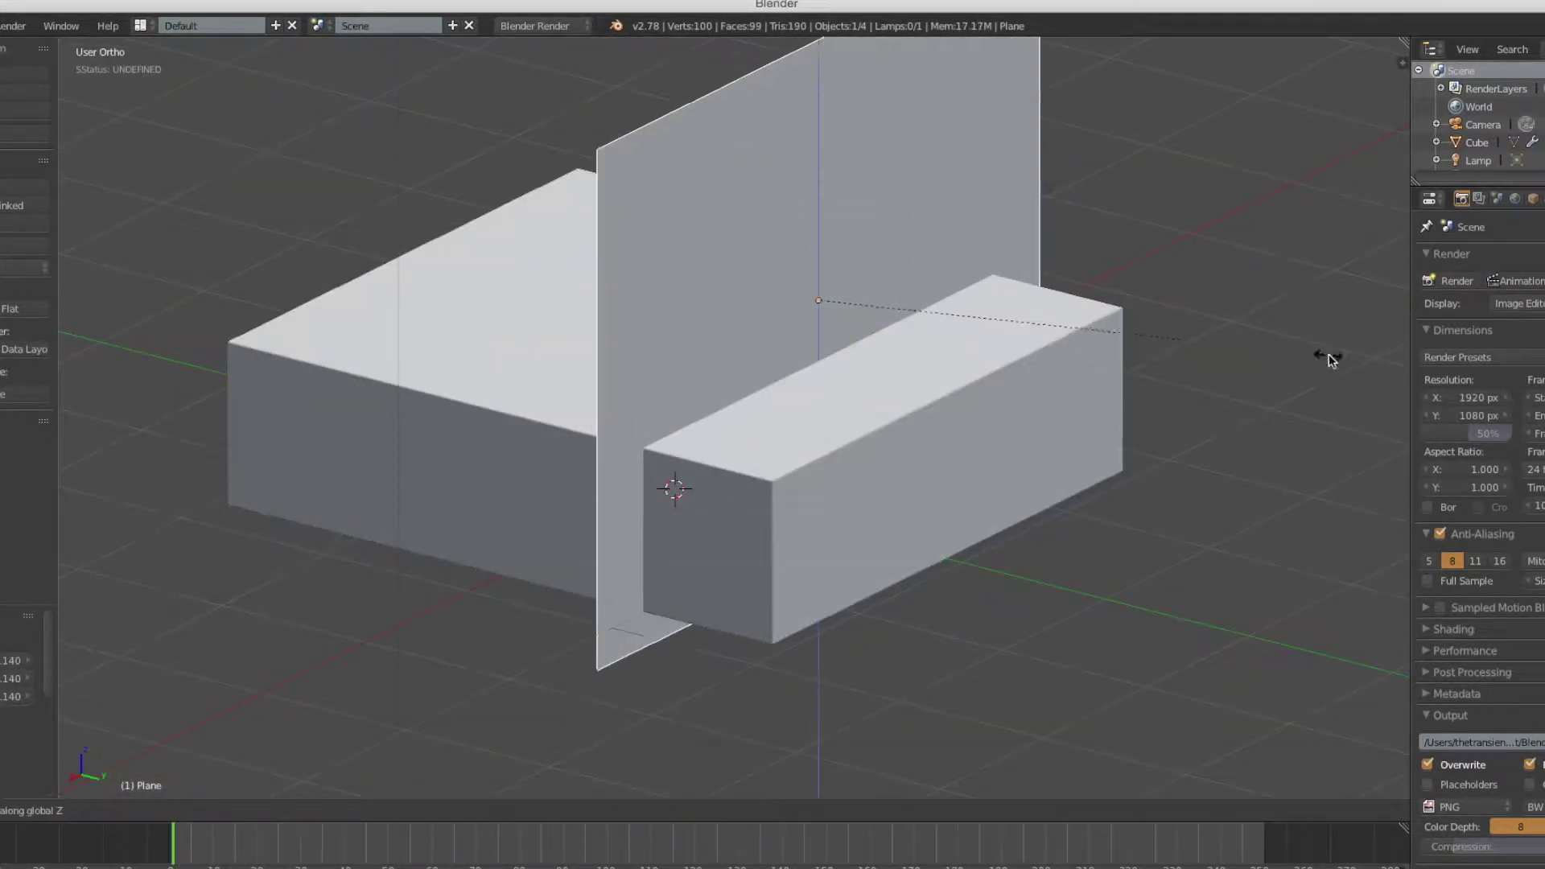
Step: Loop-cut the plane and shift its lower edges along Y into an angled cutter
key(Tab)
middle_drag(530, 505, 724, 595)
key(ctrl+r)
click(743, 620)
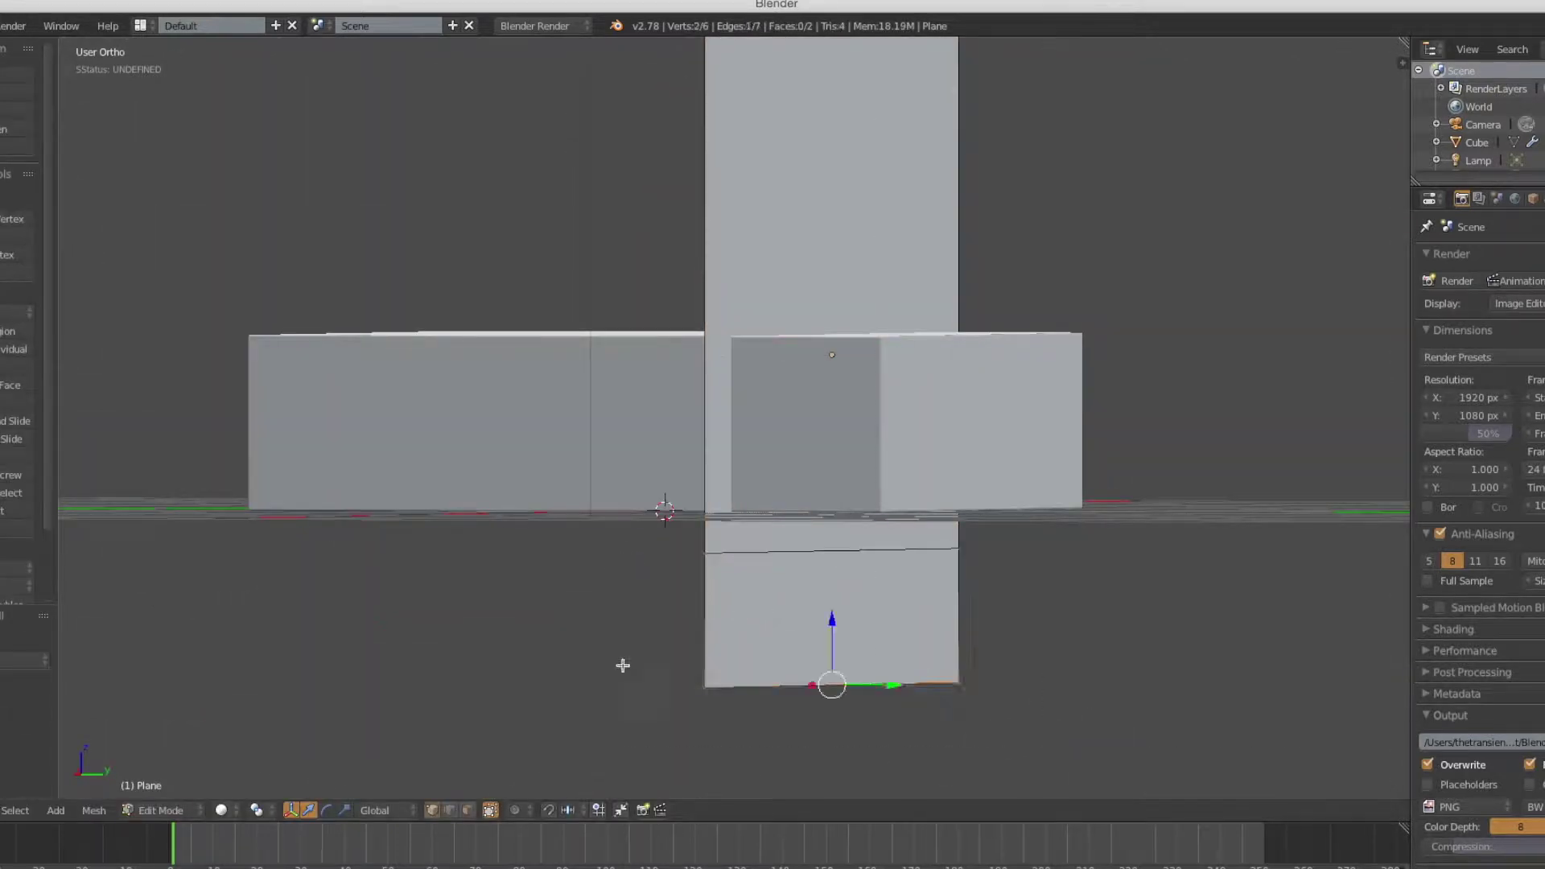
key(KP_3)
drag(863, 683, 866, 673)
click(887, 676)
middle_drag(886, 676, 1070, 579)
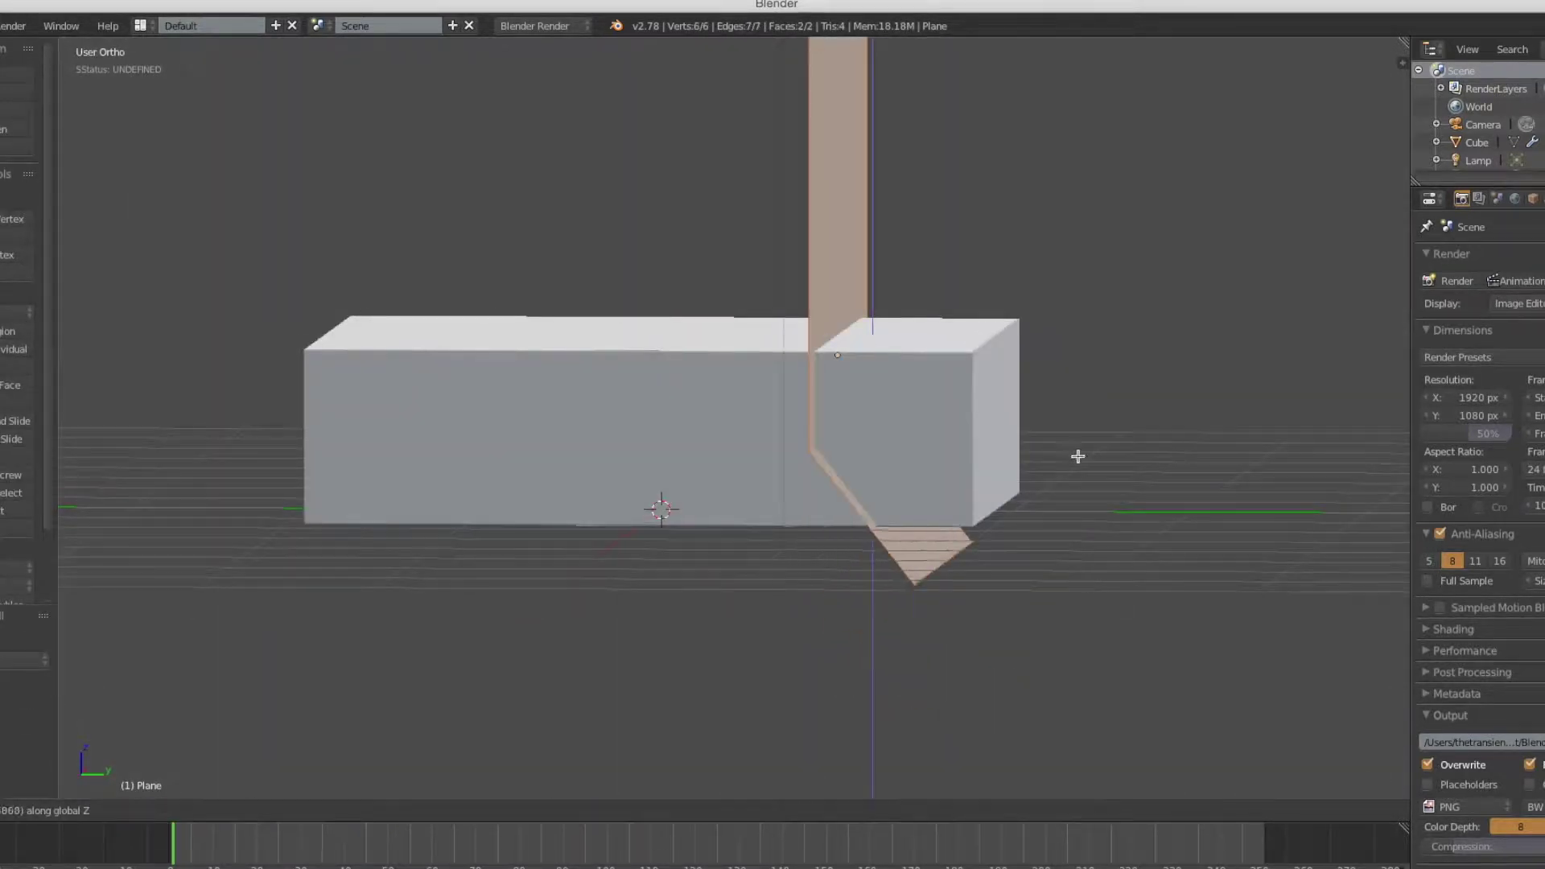
middle_drag(1005, 542, 1021, 580)
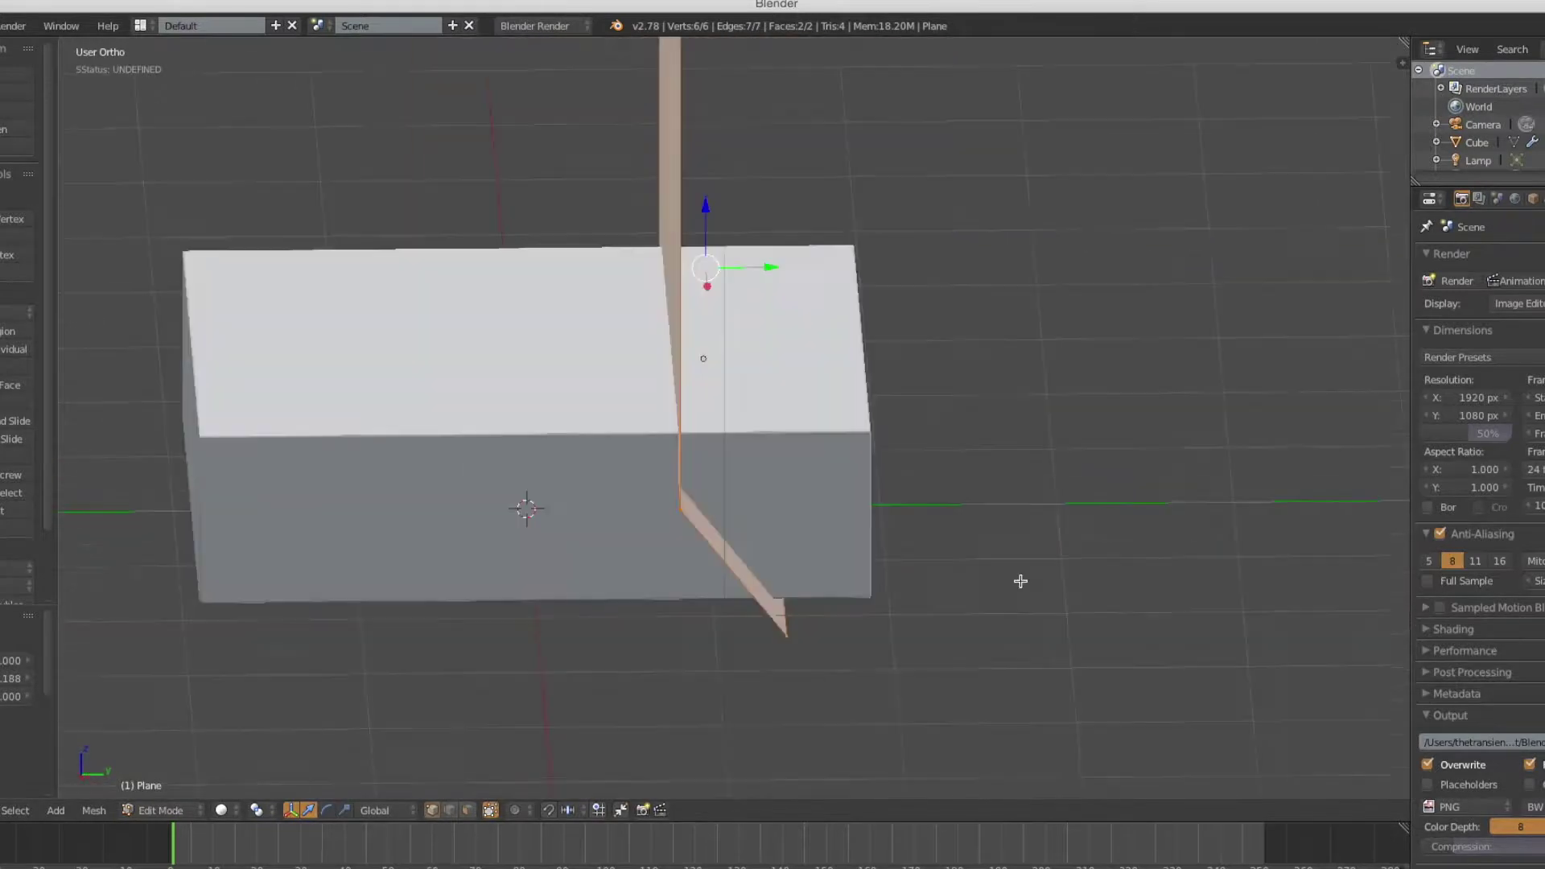
Step: Split the slab with the bent plane using CSplit
key(Tab)
shift+right_click(524, 482)
key(q)
click(346, 407)
scroll(678, 464, up, 5)
Step: Duplicate a box and move it down along Z onto the slab
scroll(678, 464, down, 5)
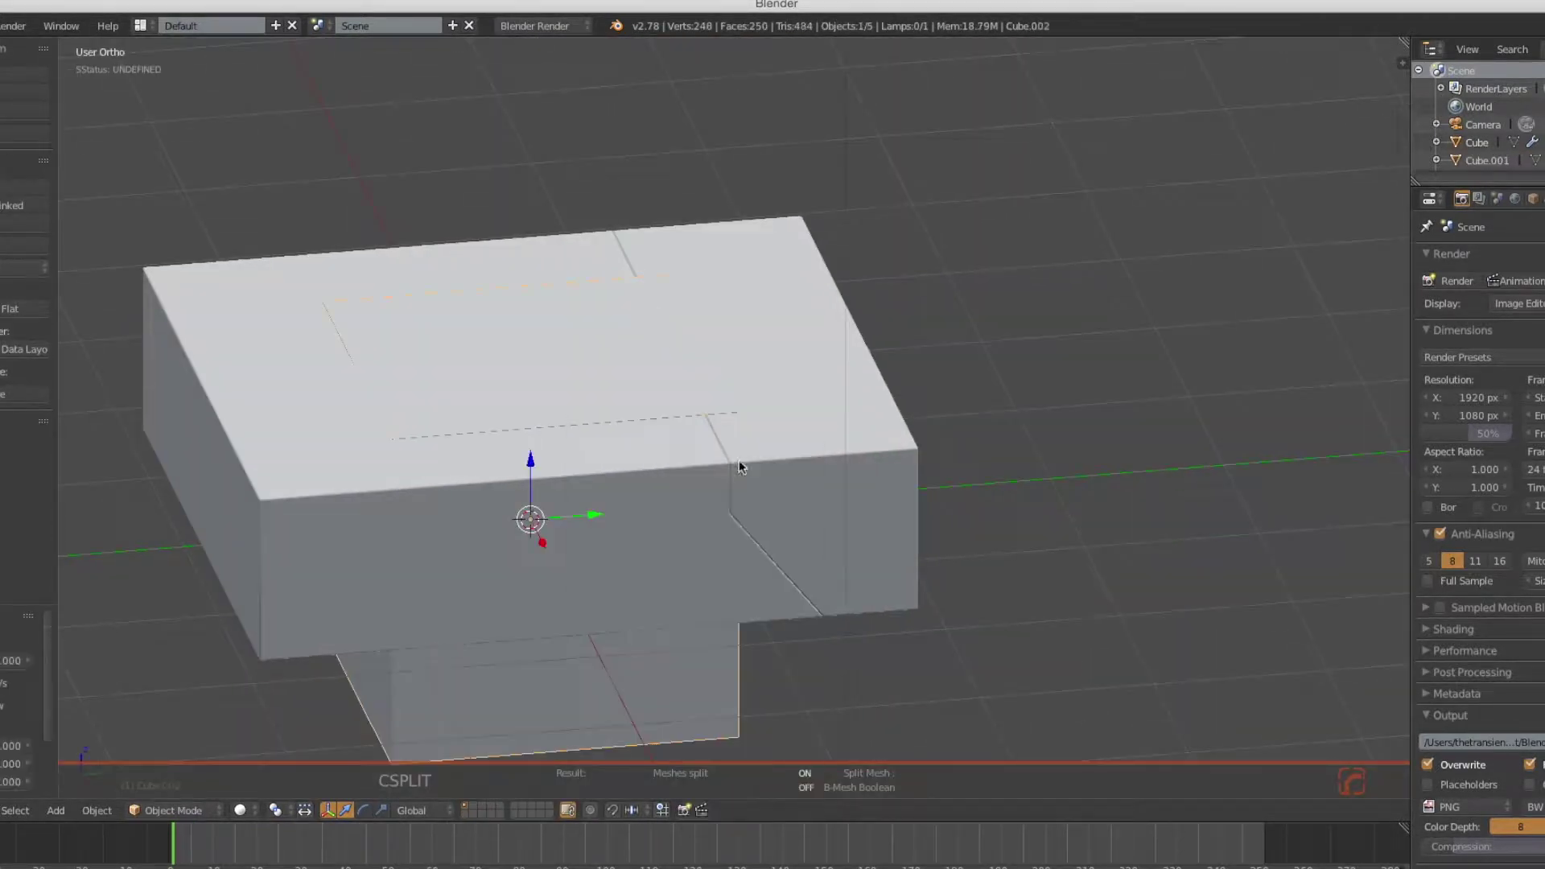
middle_drag(739, 460, 813, 414)
key(shift+d)
key(z)
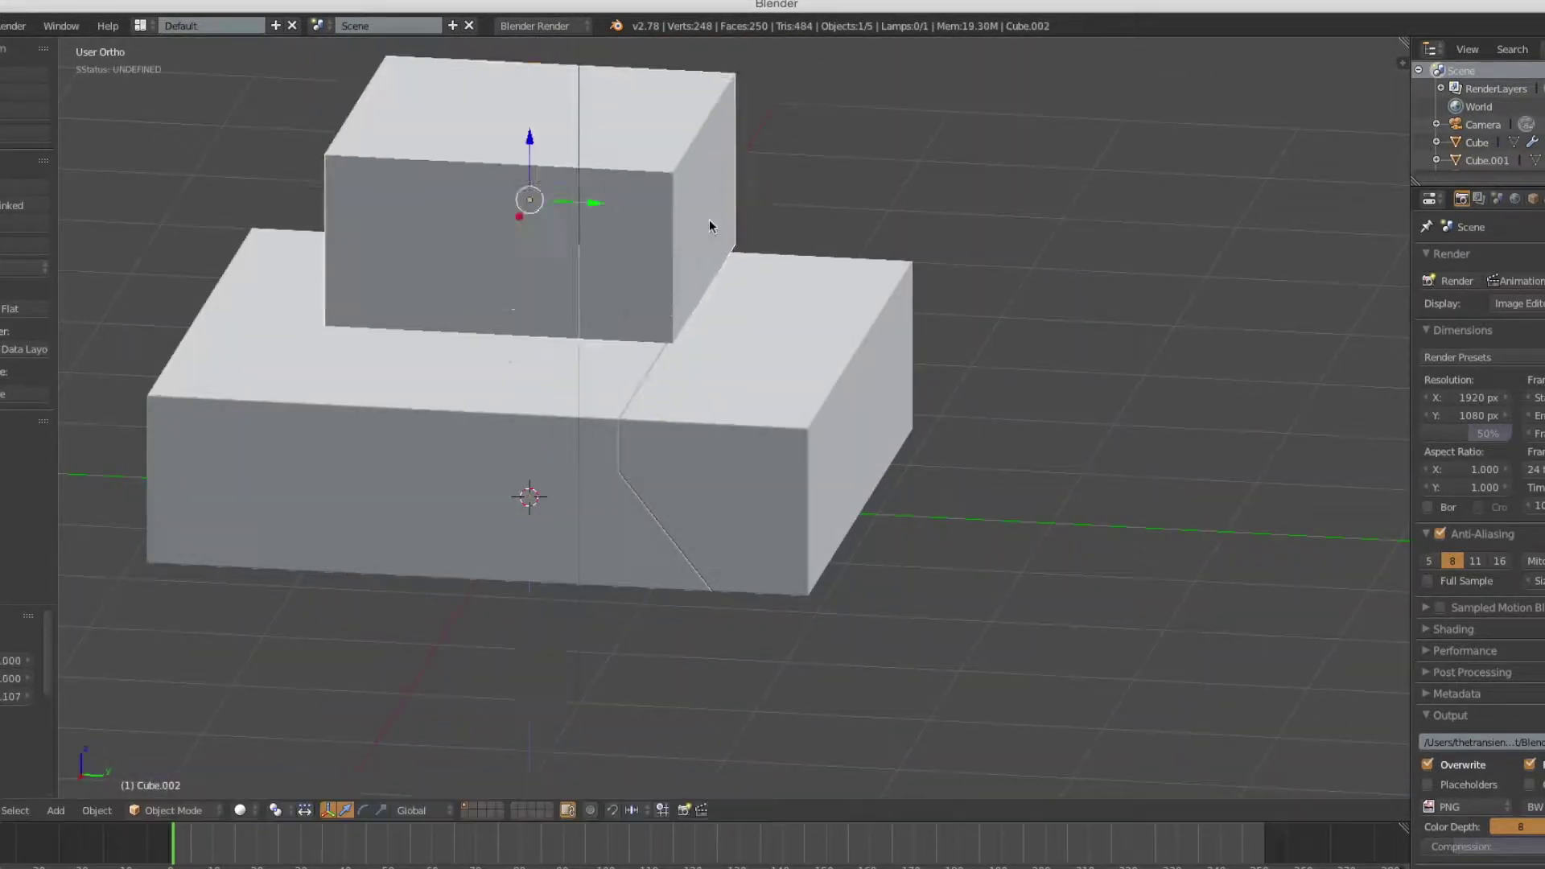
key(KP_1)
key(z)
key(g)
click(676, 303)
Step: Merge one edge of the box to form a triangular prism
key(KP_7)
key(z)
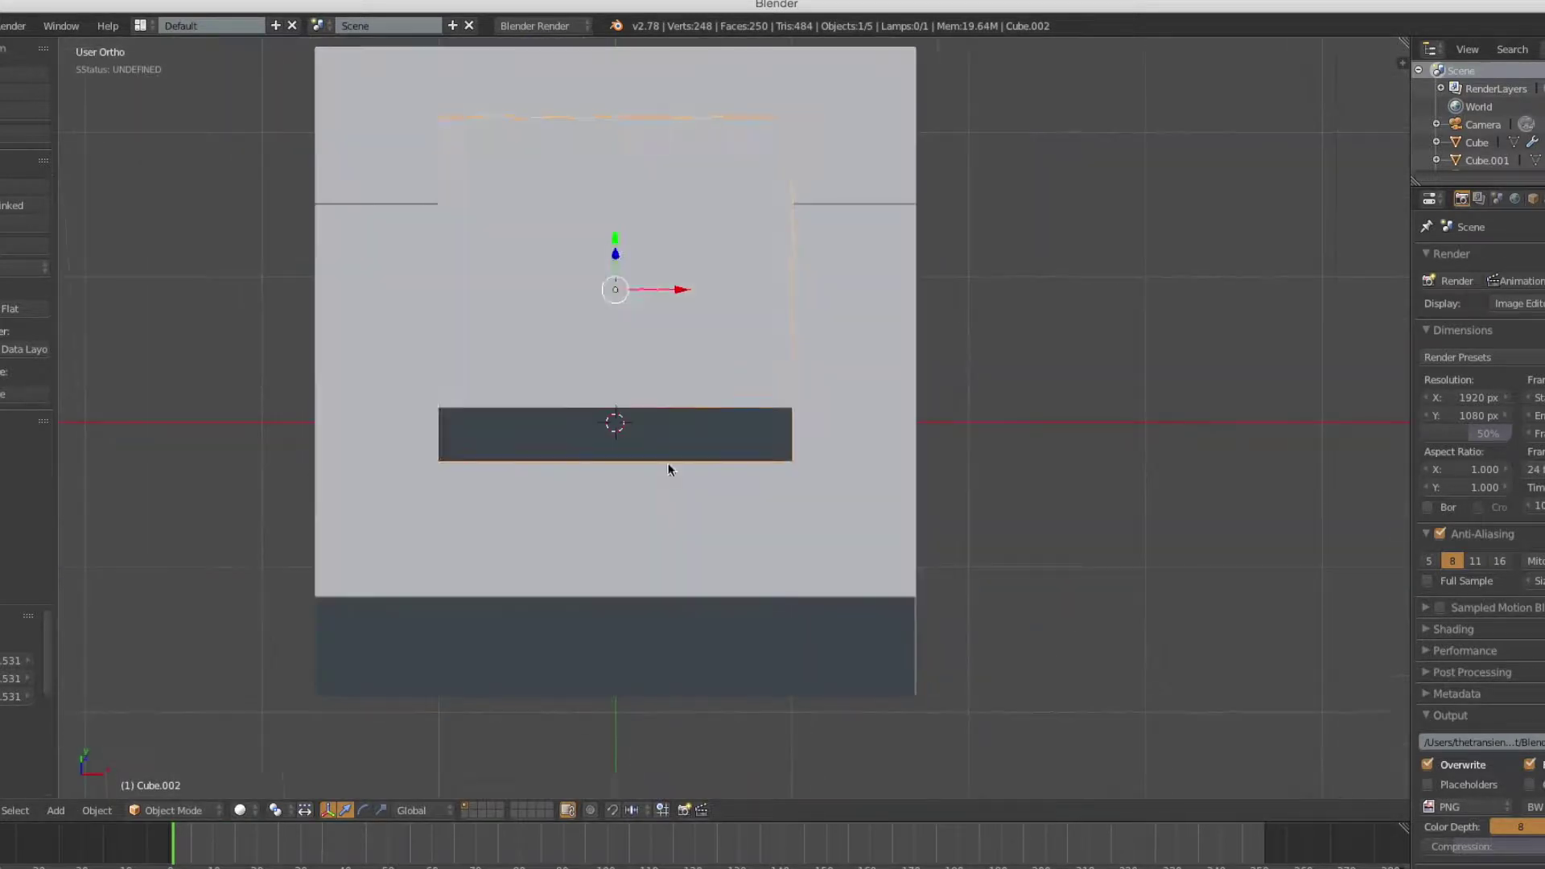
key(alt+m)
mouse_move(442, 406)
middle_down()
mouse_move(667, 439)
mouse_move(635, 424)
middle_up()
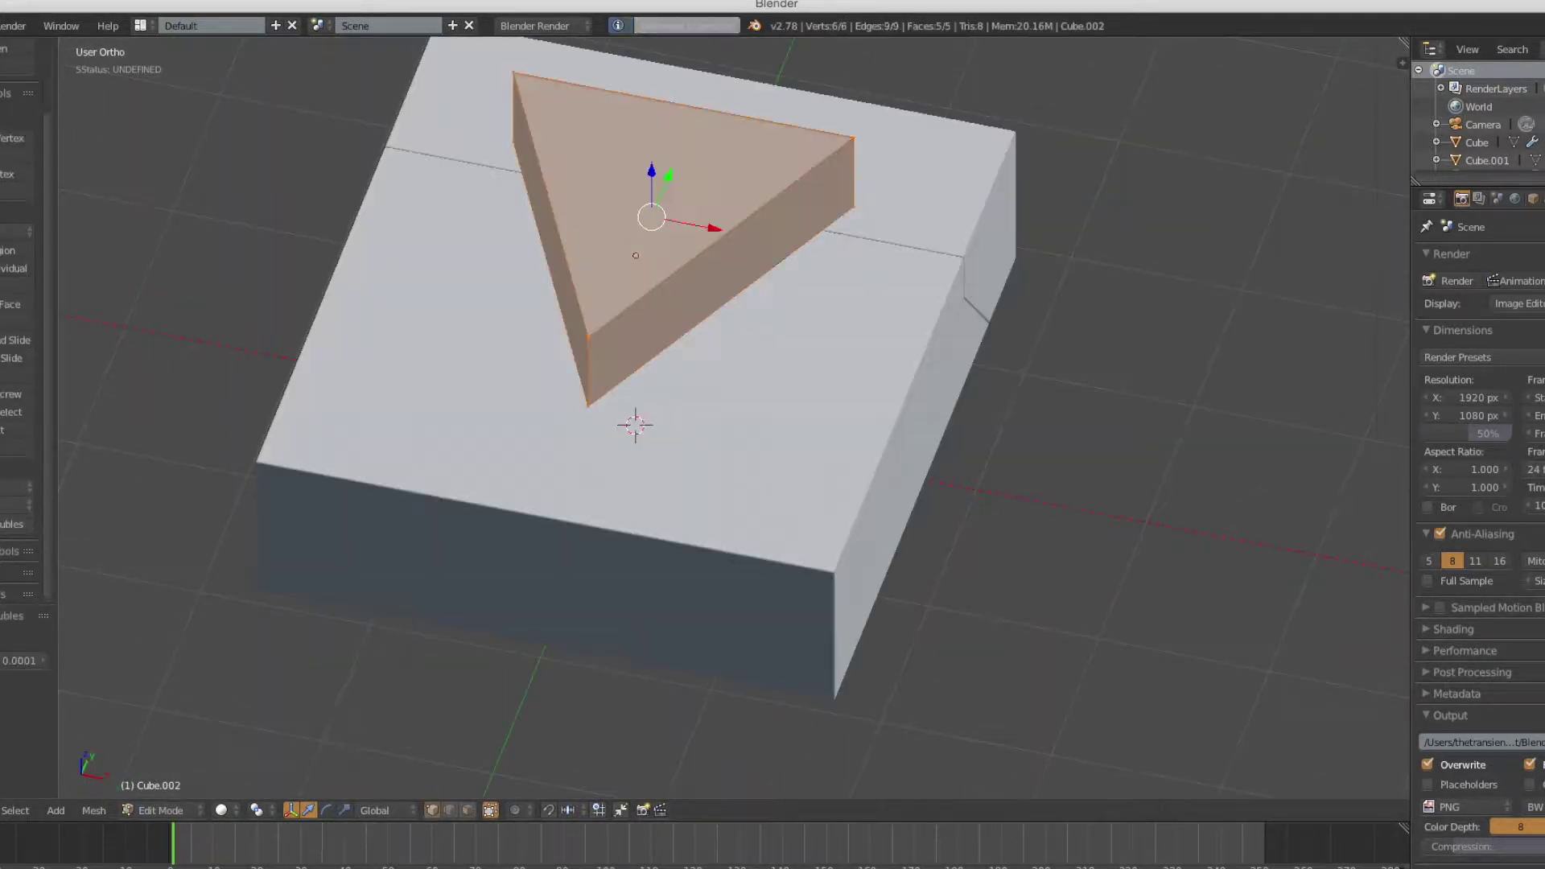
click(842, 386)
mouse_move(842, 386)
middle_down()
mouse_move(789, 417)
mouse_move(793, 270)
middle_up()
Step: Scale the triangular prism and check its size from side and top views
key(s)
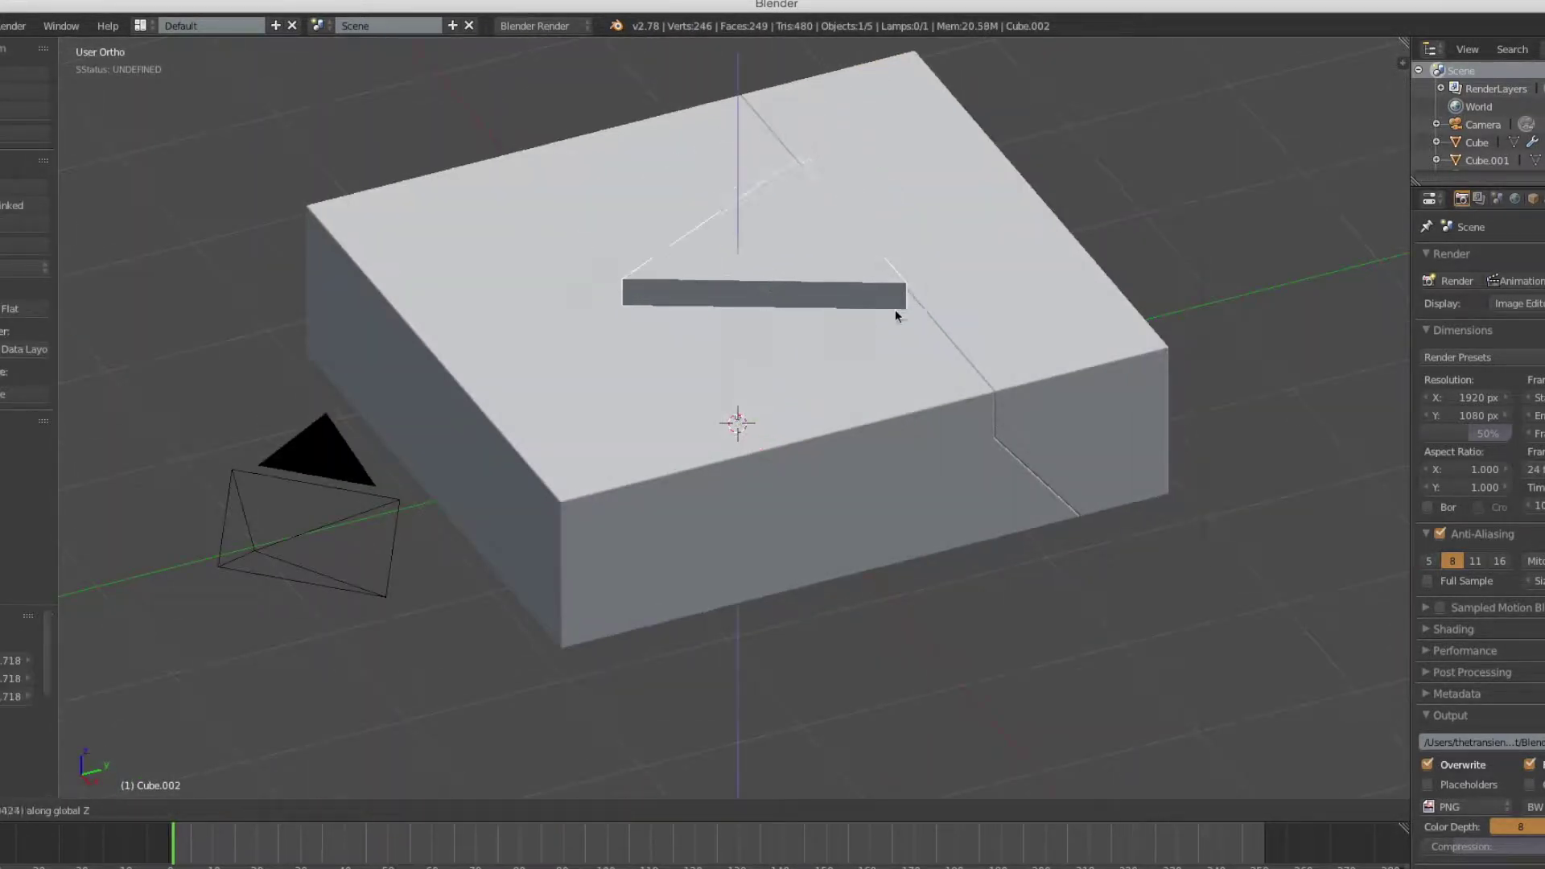
click(894, 314)
key(KP_3)
key(KP_7)
key(KP_3)
scroll(909, 435, up, 3)
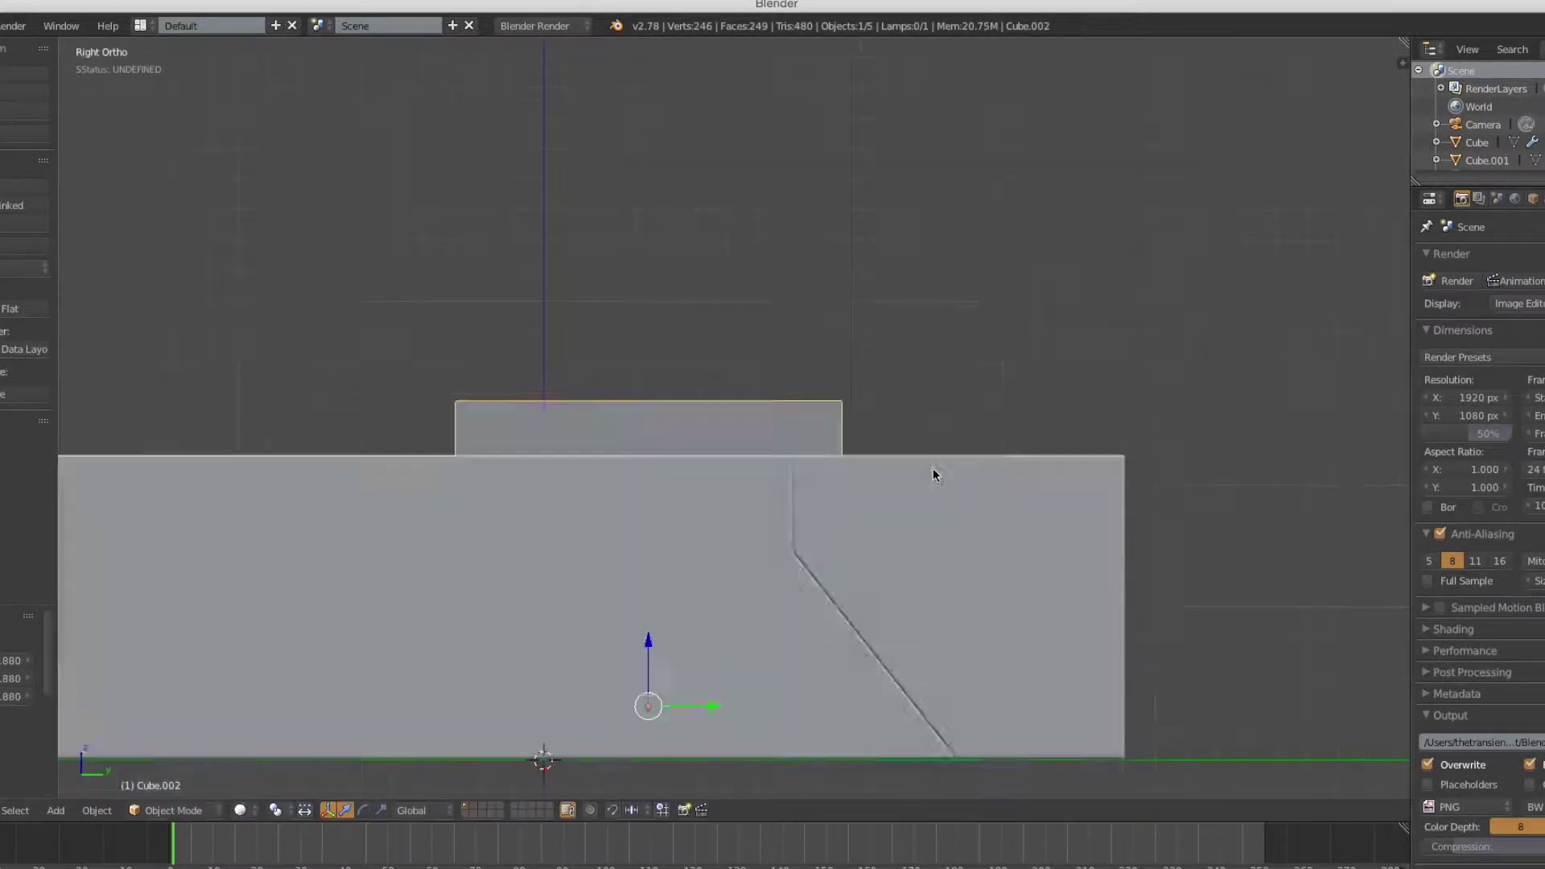
key(z)
Step: Bevel the triangle's corner edges to round them
key(Tab)
key(z)
middle_drag(920, 483, 655, 559)
key(ctrl+Tab)
mouse_move(643, 787)
middle_down()
mouse_move(436, 580)
mouse_move(808, 508)
middle_up()
scroll(808, 508, up, 3)
key(ctrl+b)
scroll(918, 599, down, 3)
mouse_move(918, 599)
middle_down()
mouse_move(452, 603)
mouse_move(1009, 417)
middle_up()
key(Tab)
Step: Narrow the rounded triangle along X and check its placement on the slab
scroll(1008, 417, up, 3)
scroll(1053, 414, down, 5)
key(KP_1)
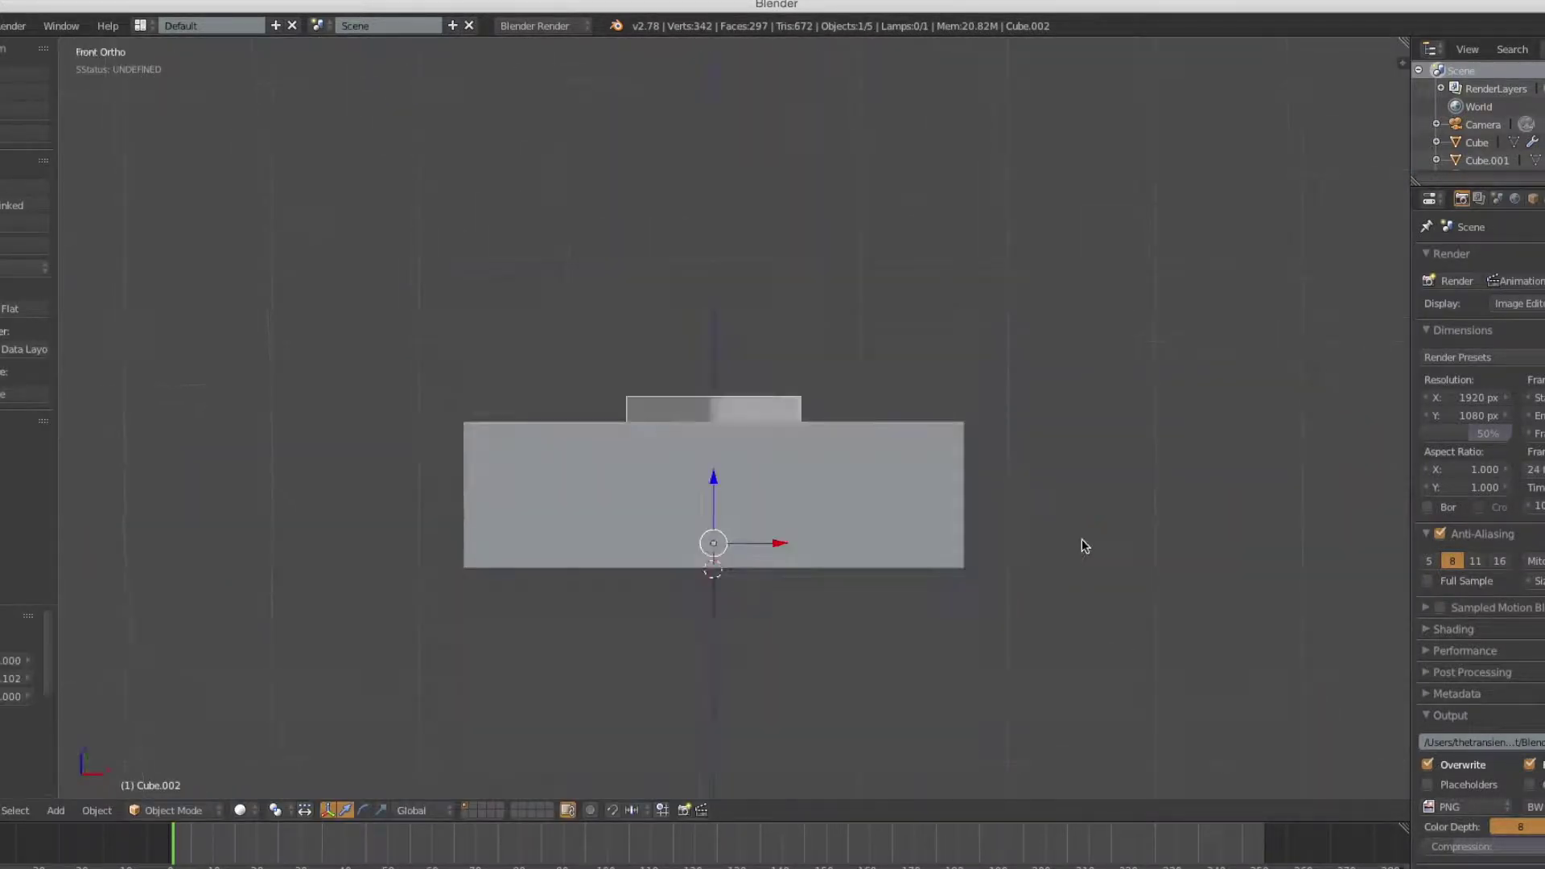
key(KP_7)
scroll(1082, 542, up, 5)
key(s)
key(x)
click(860, 491)
mouse_move(859, 491)
middle_down()
mouse_move(809, 498)
mouse_move(914, 544)
mouse_move(904, 596)
mouse_move(1040, 348)
middle_up()
scroll(569, 493, down, 3)
key(KP_1)
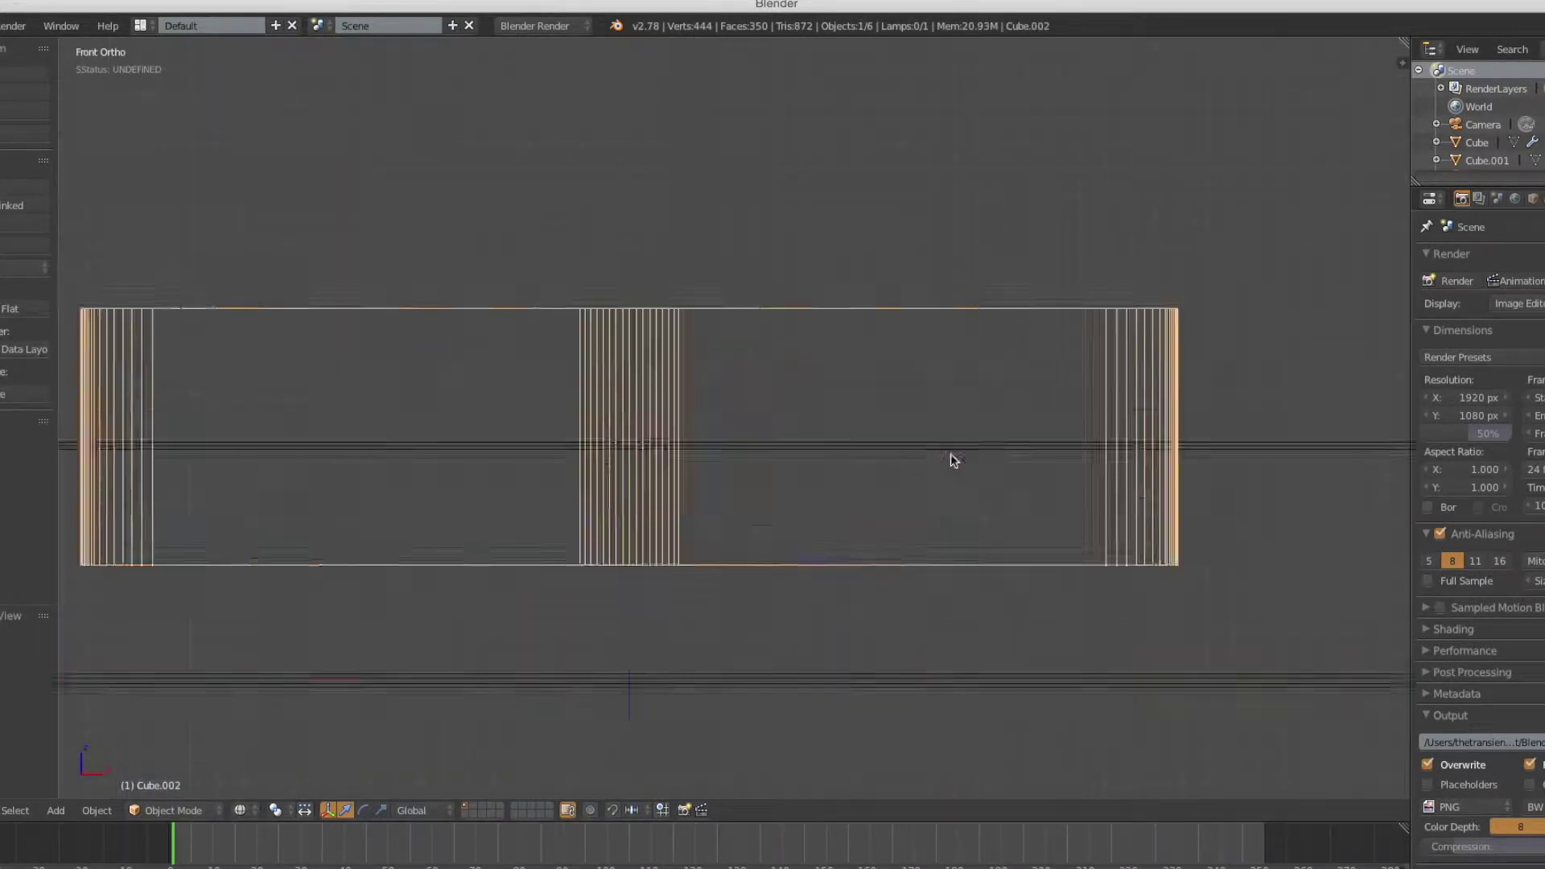
middle_drag(952, 459, 976, 483)
scroll(976, 483, up, 3)
Step: Cut the triangle out of the slab with CSplit and delete the leftover cutters
shift+right_click(401, 476)
middle_drag(402, 471, 686, 473)
key(ctrl+KP_Divide)
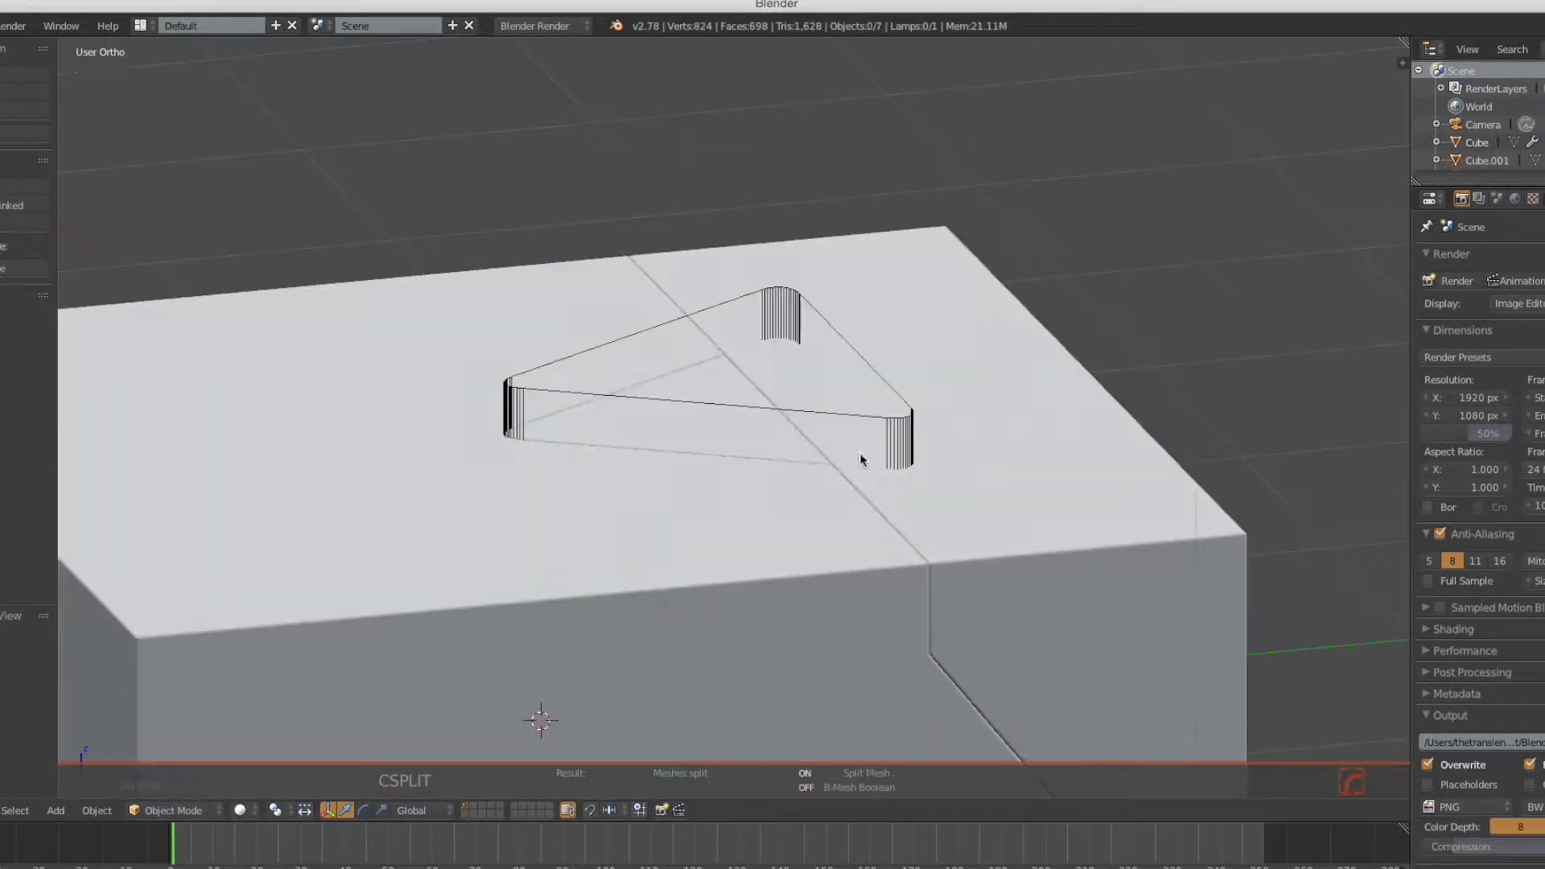
middle_drag(862, 448, 874, 449)
middle_drag(1053, 467, 1018, 473)
key(x)
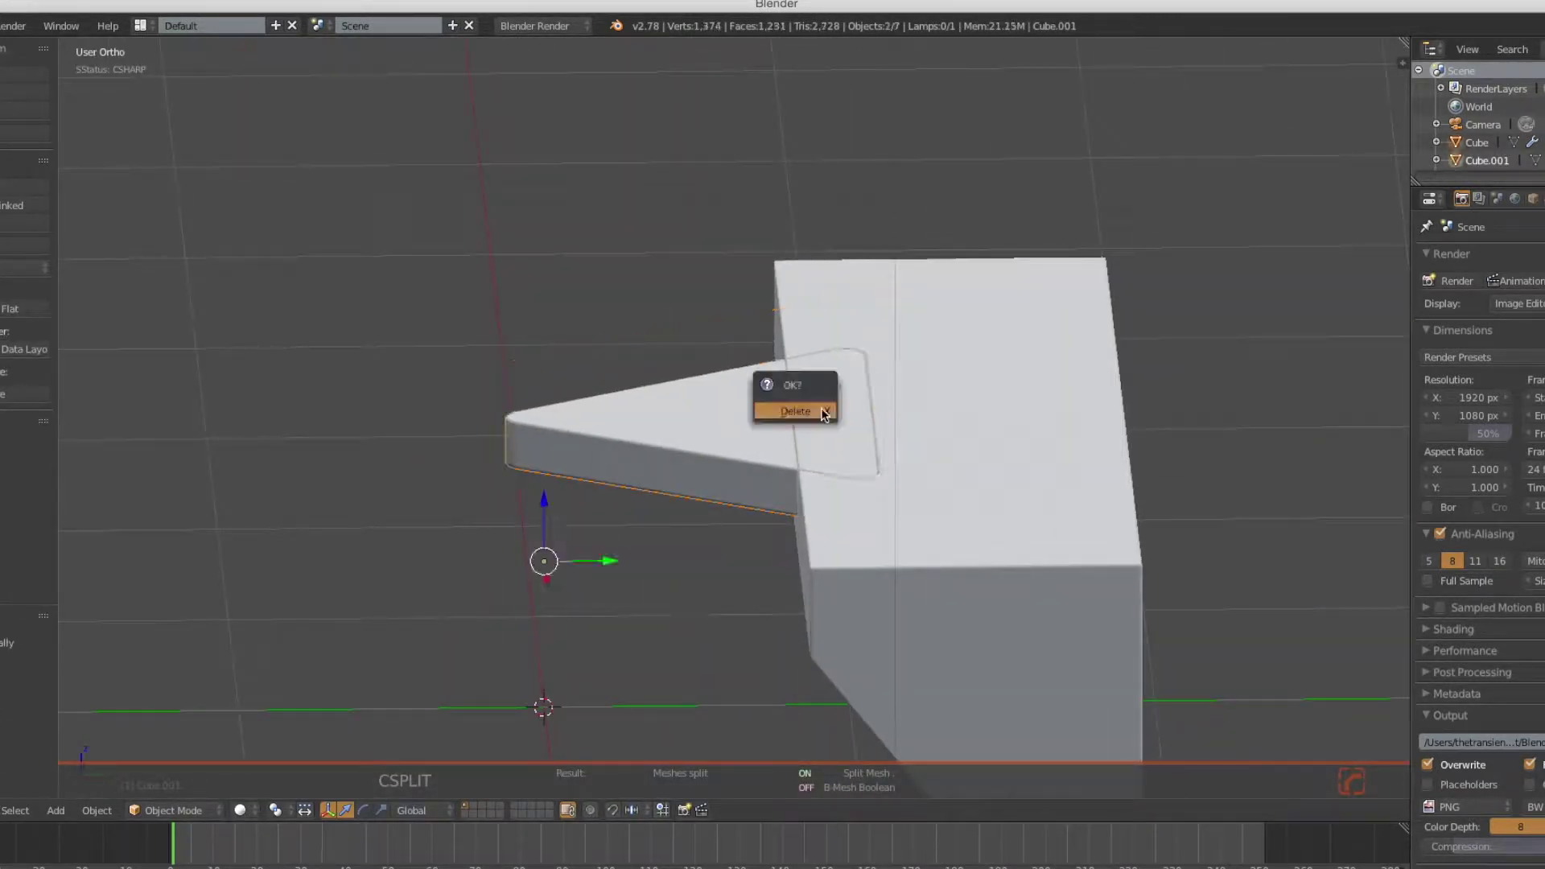
click(774, 413)
mouse_move(774, 413)
middle_down()
mouse_move(1020, 459)
mouse_move(785, 487)
mouse_move(887, 455)
middle_up()
scroll(785, 487, down, 3)
Step: Save the scene as LMS_CigCase.blend and add a new cube
key(ctrl+s)
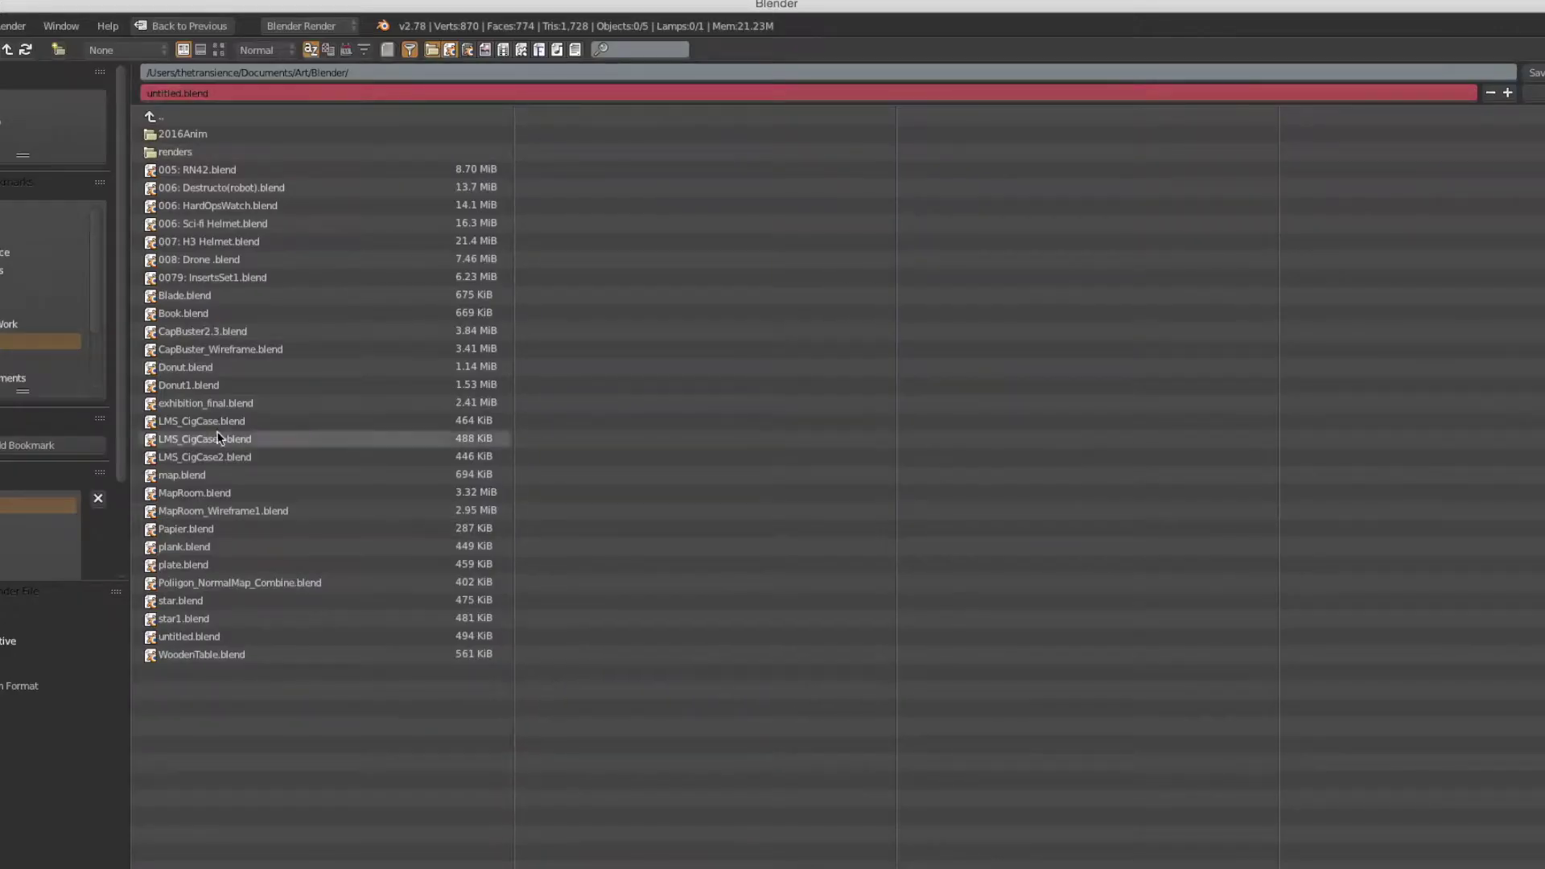
key(Return)
click(807, 160)
key(KP_7)
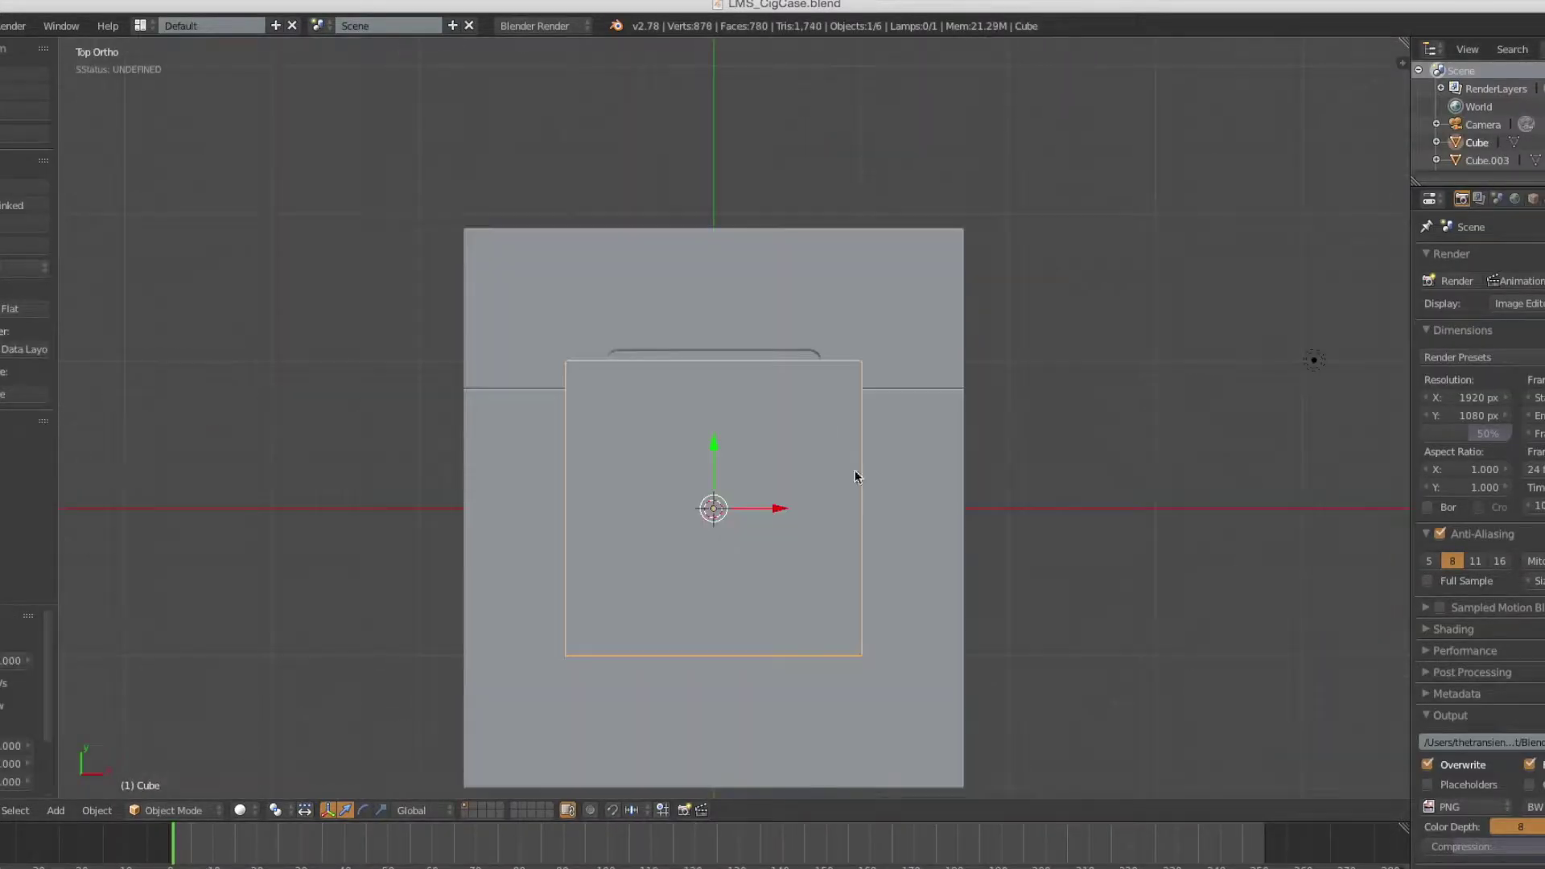
Step: Duplicate the box along Y and set the boxes' height along Z
click(1205, 636)
key(shift+d)
key(y)
middle_drag(1205, 636, 1234, 578)
key(g)
key(z)
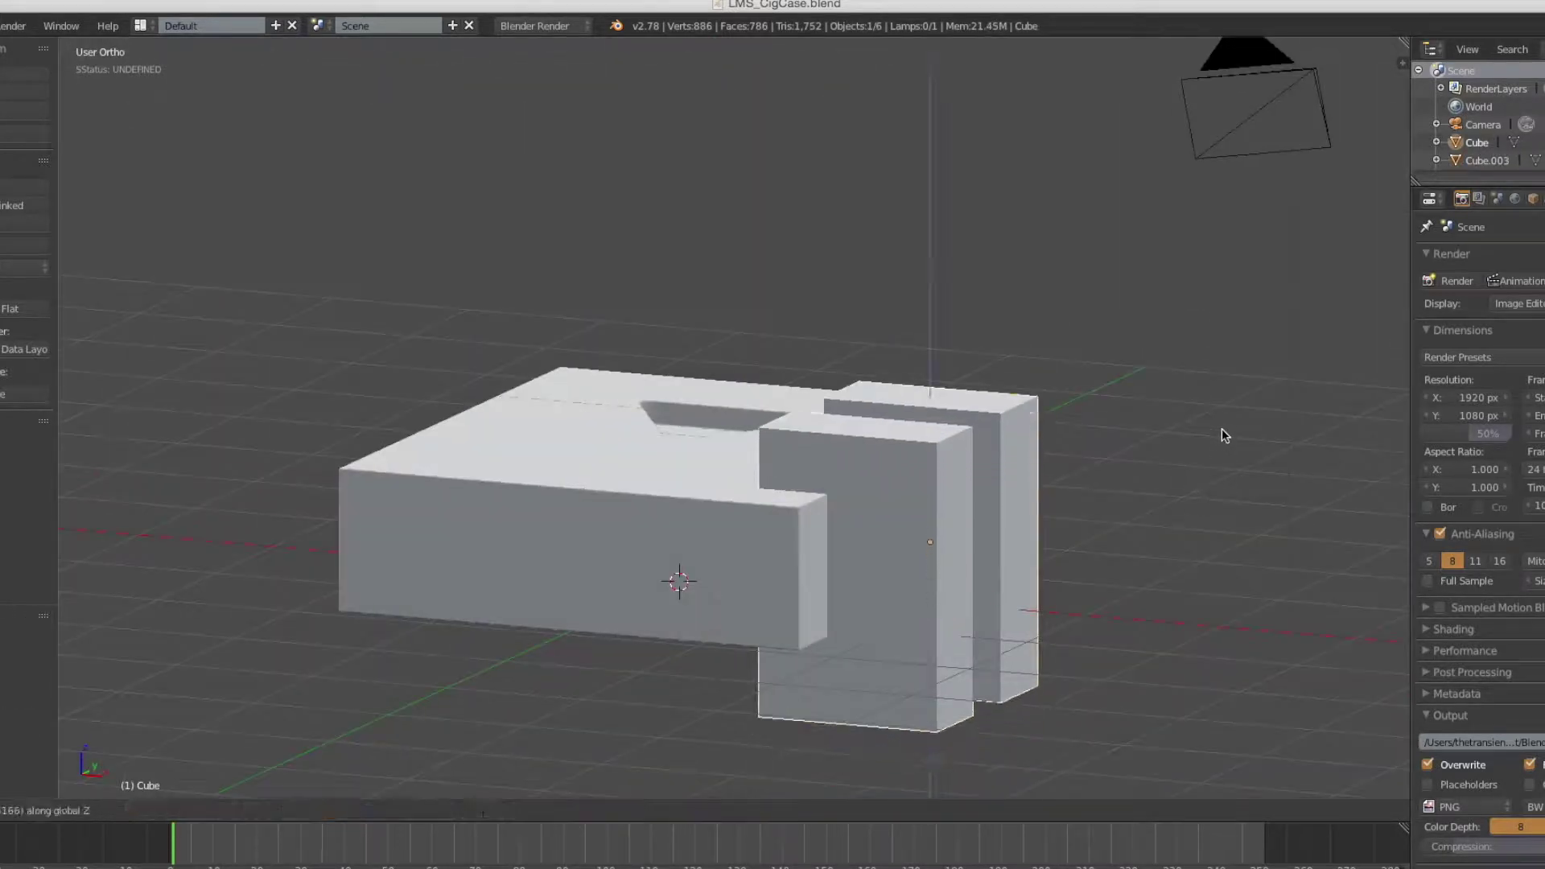
click(1221, 428)
key(KP_7)
middle_drag(1204, 433, 1191, 412)
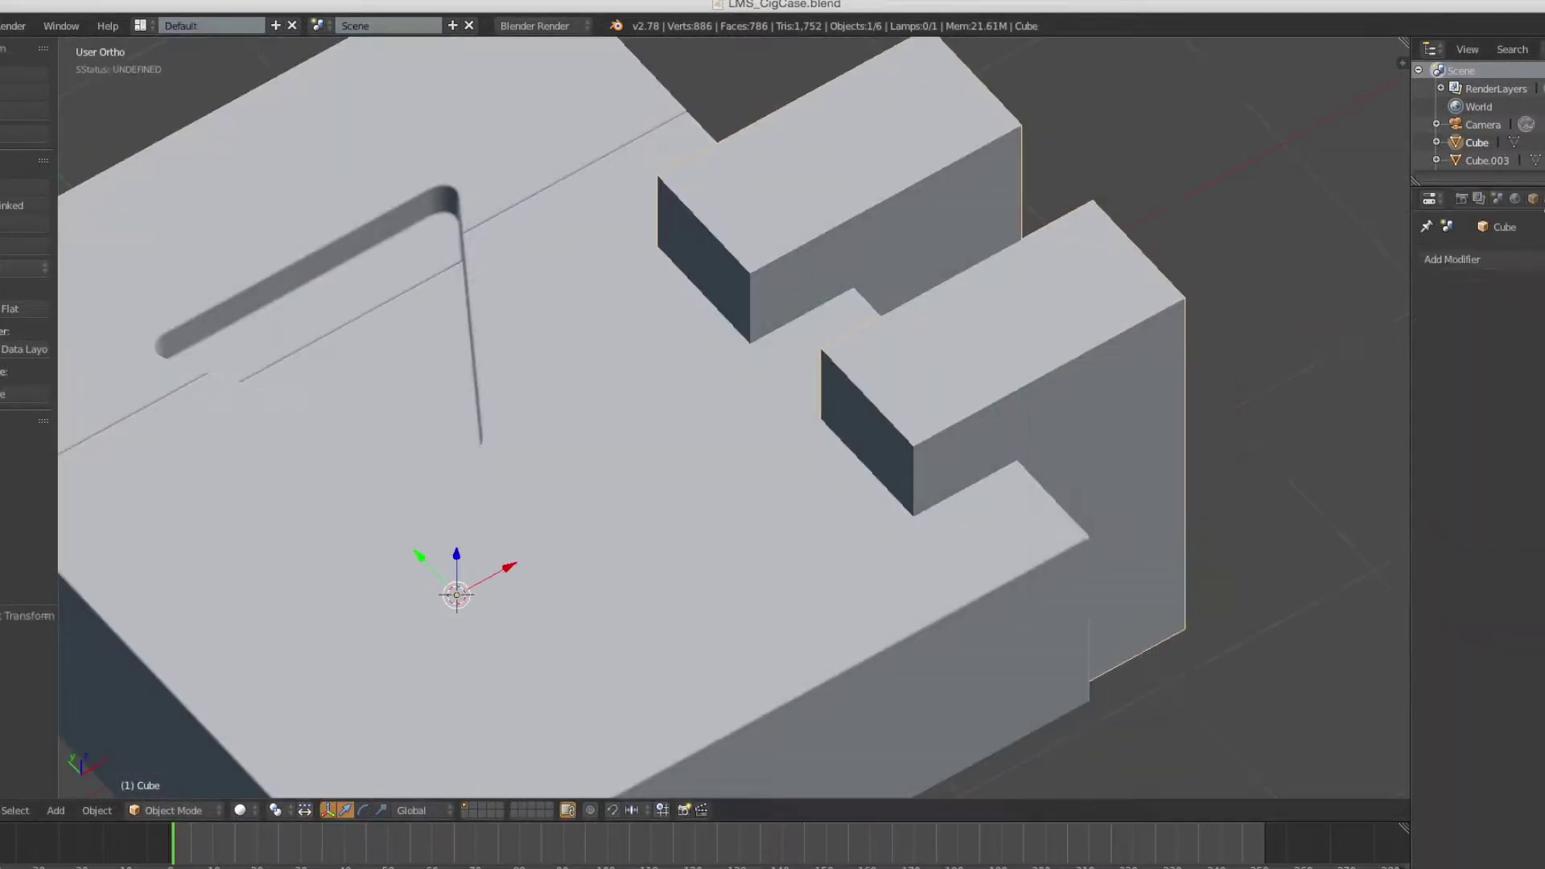
Step: Add a Mirror modifier to the box and bevel its edges with 3 segments
click(1452, 259)
click(1220, 479)
middle_drag(1220, 479, 1042, 419)
key(Tab)
key(ctrl+b)
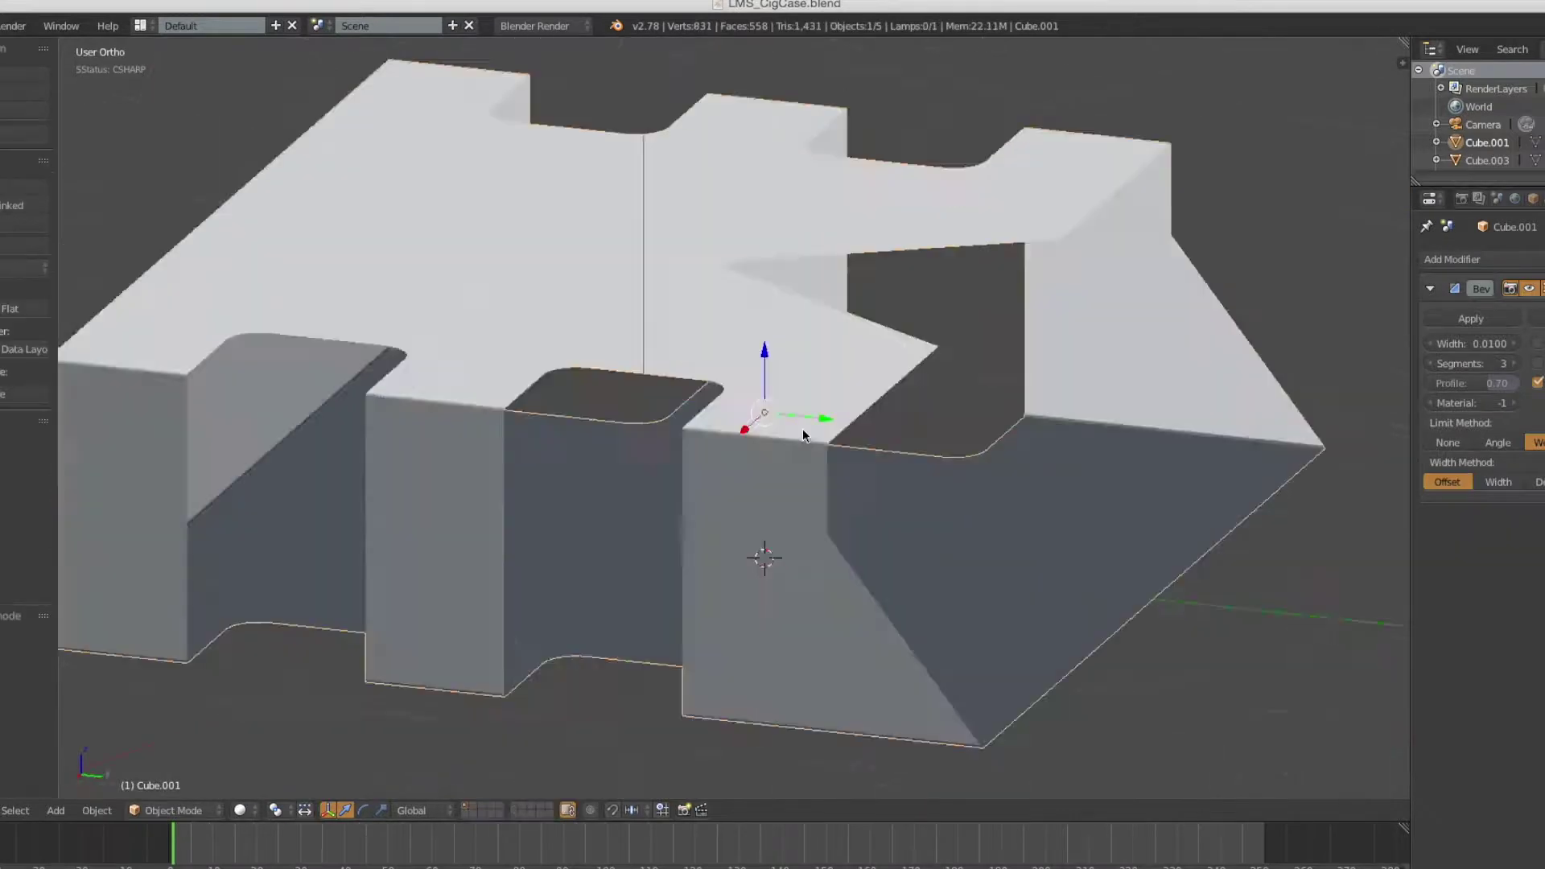
Step: Add a Solidify modifier with 0.02 thickness to the notched case
click(1452, 259)
click(1264, 539)
scroll(838, 519, up, 2)
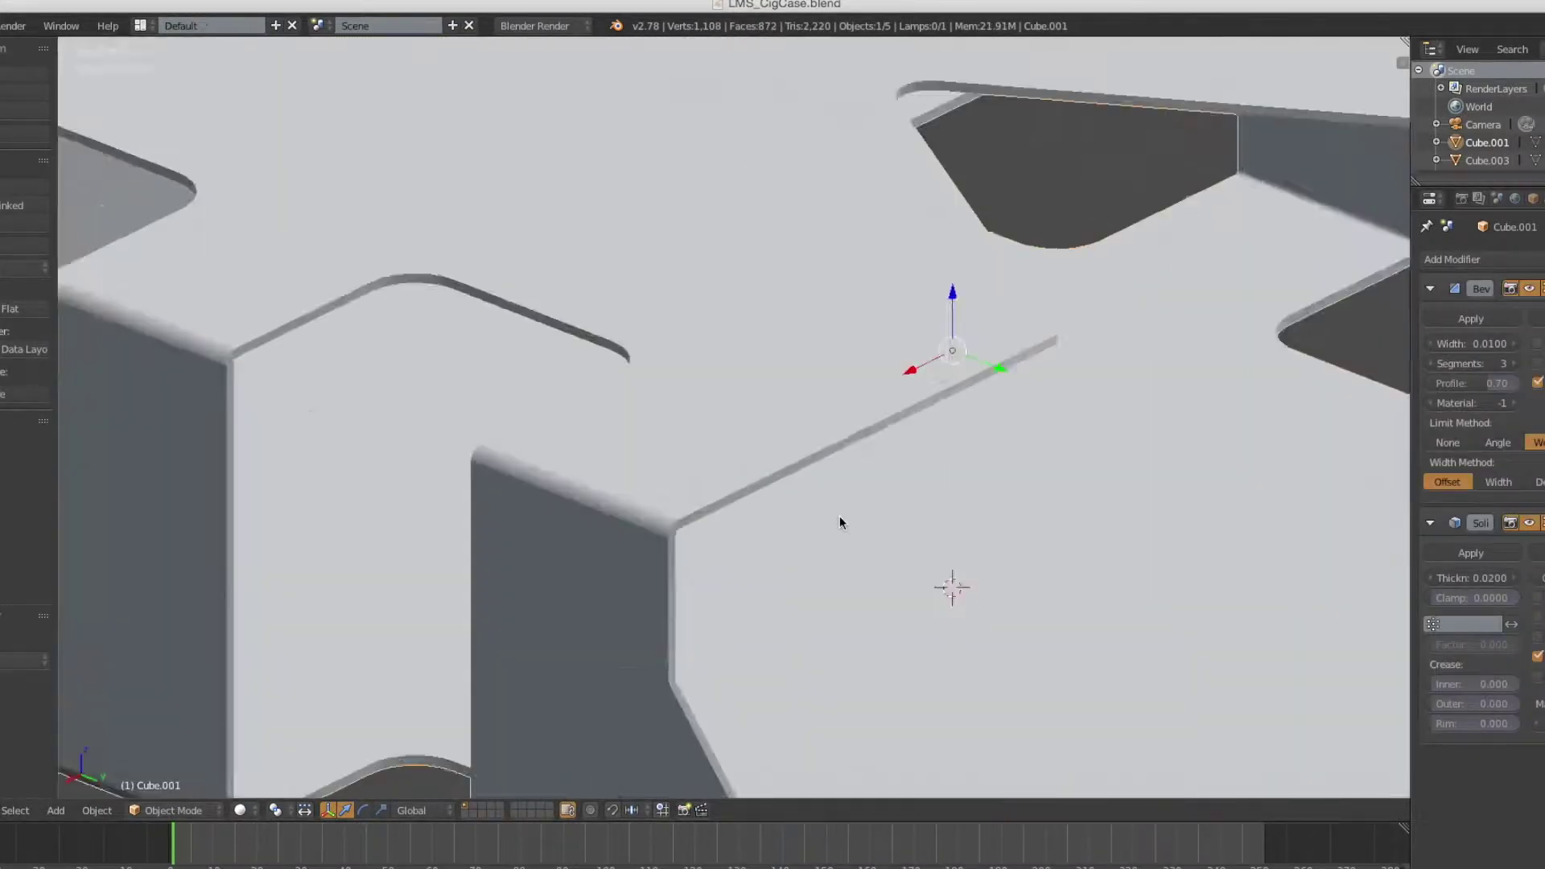
key(q)
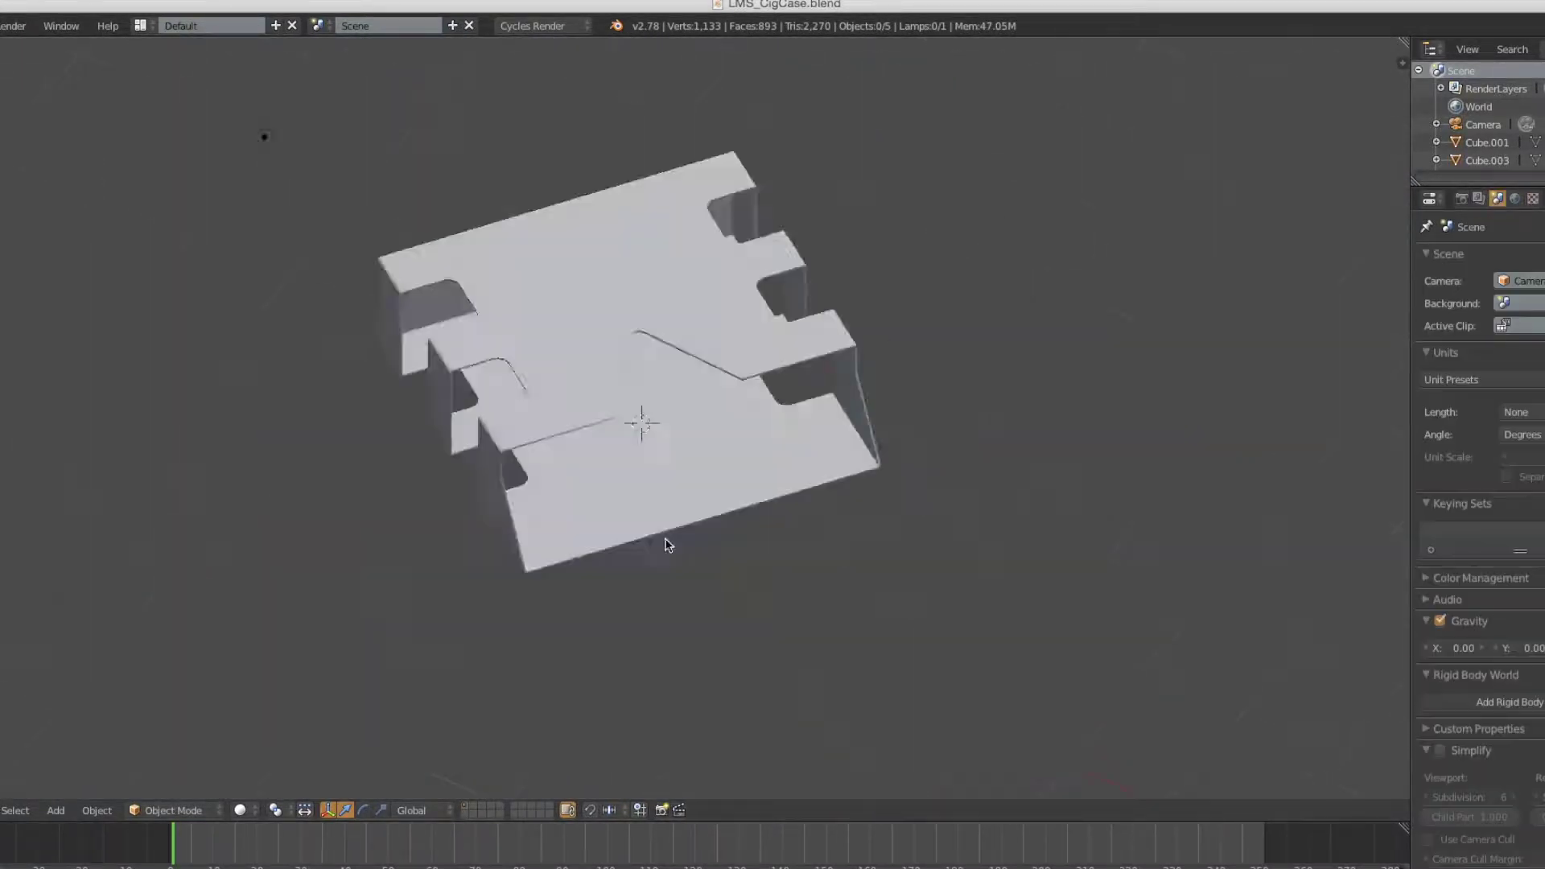
Step: Add a cube inside the case and scale its height along Z
click(918, 182)
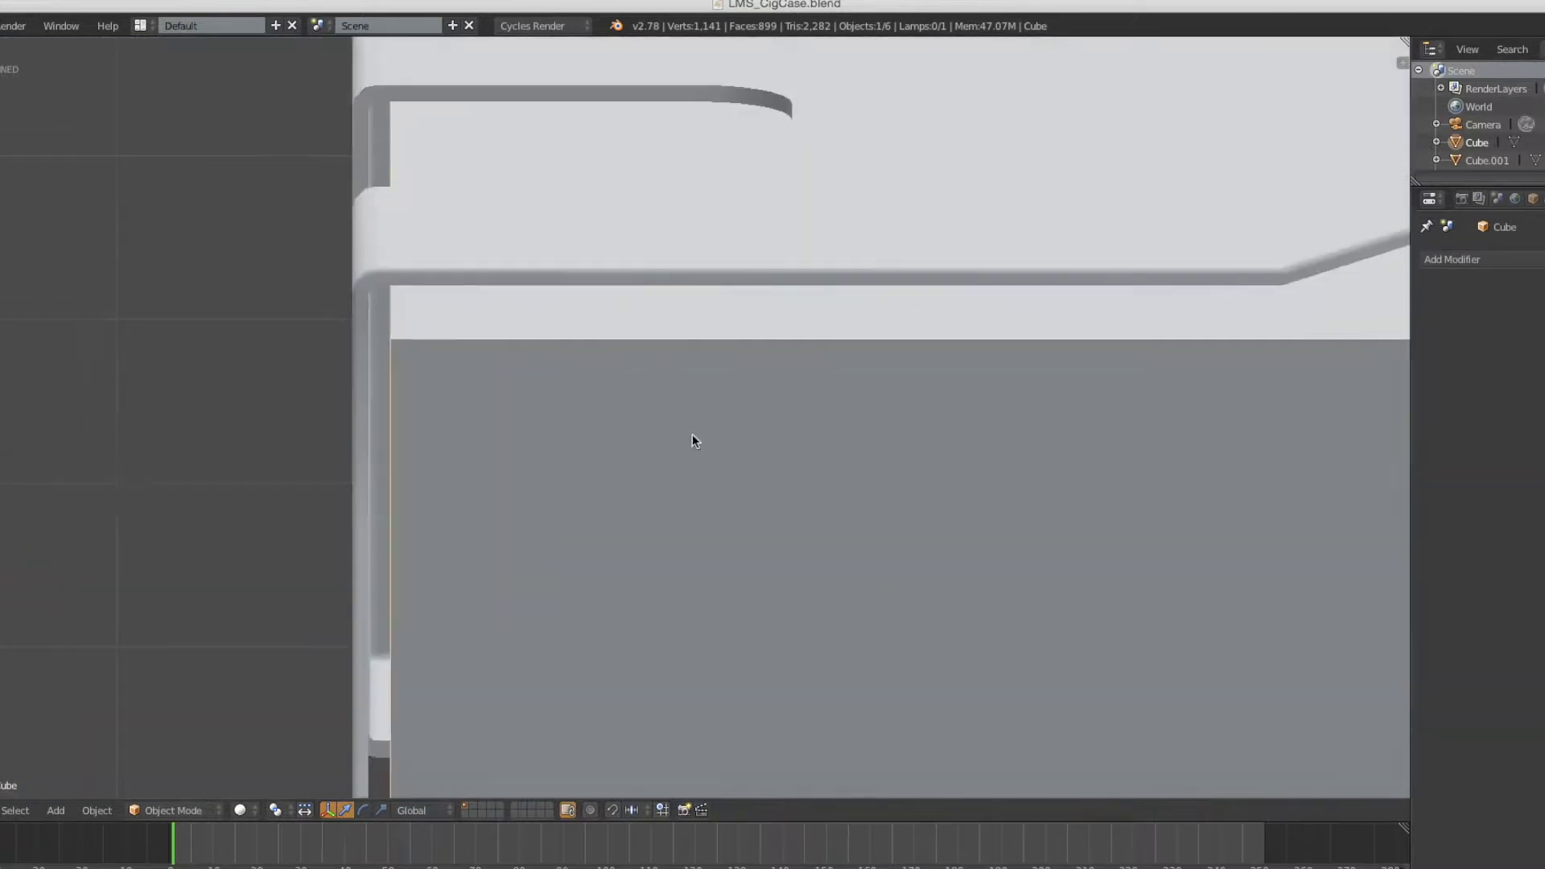
scroll(692, 441, down, 5)
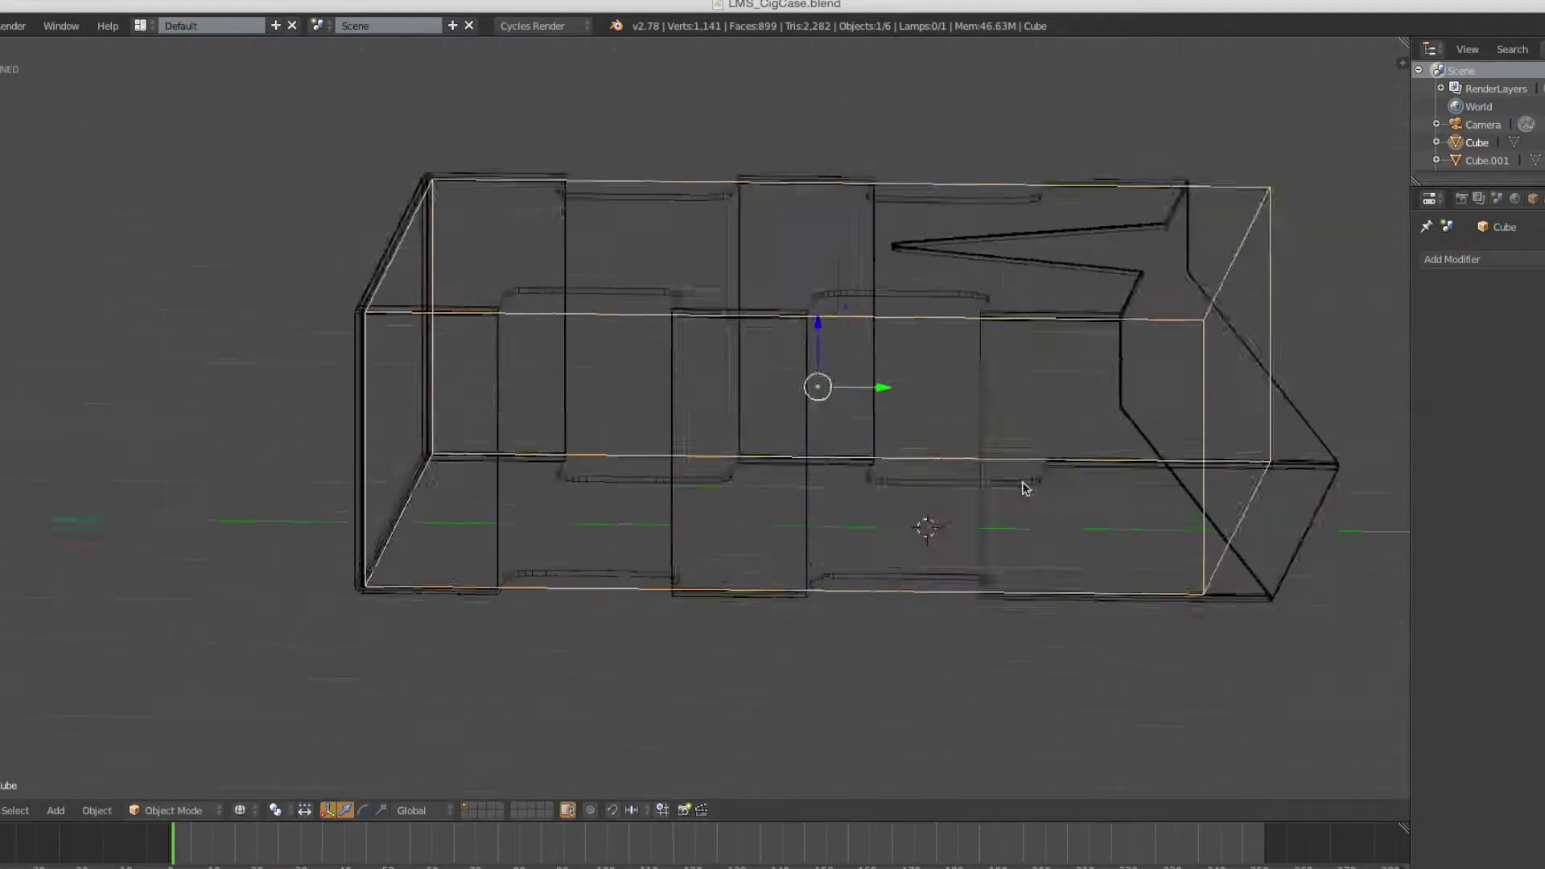
scroll(853, 506, up, 10)
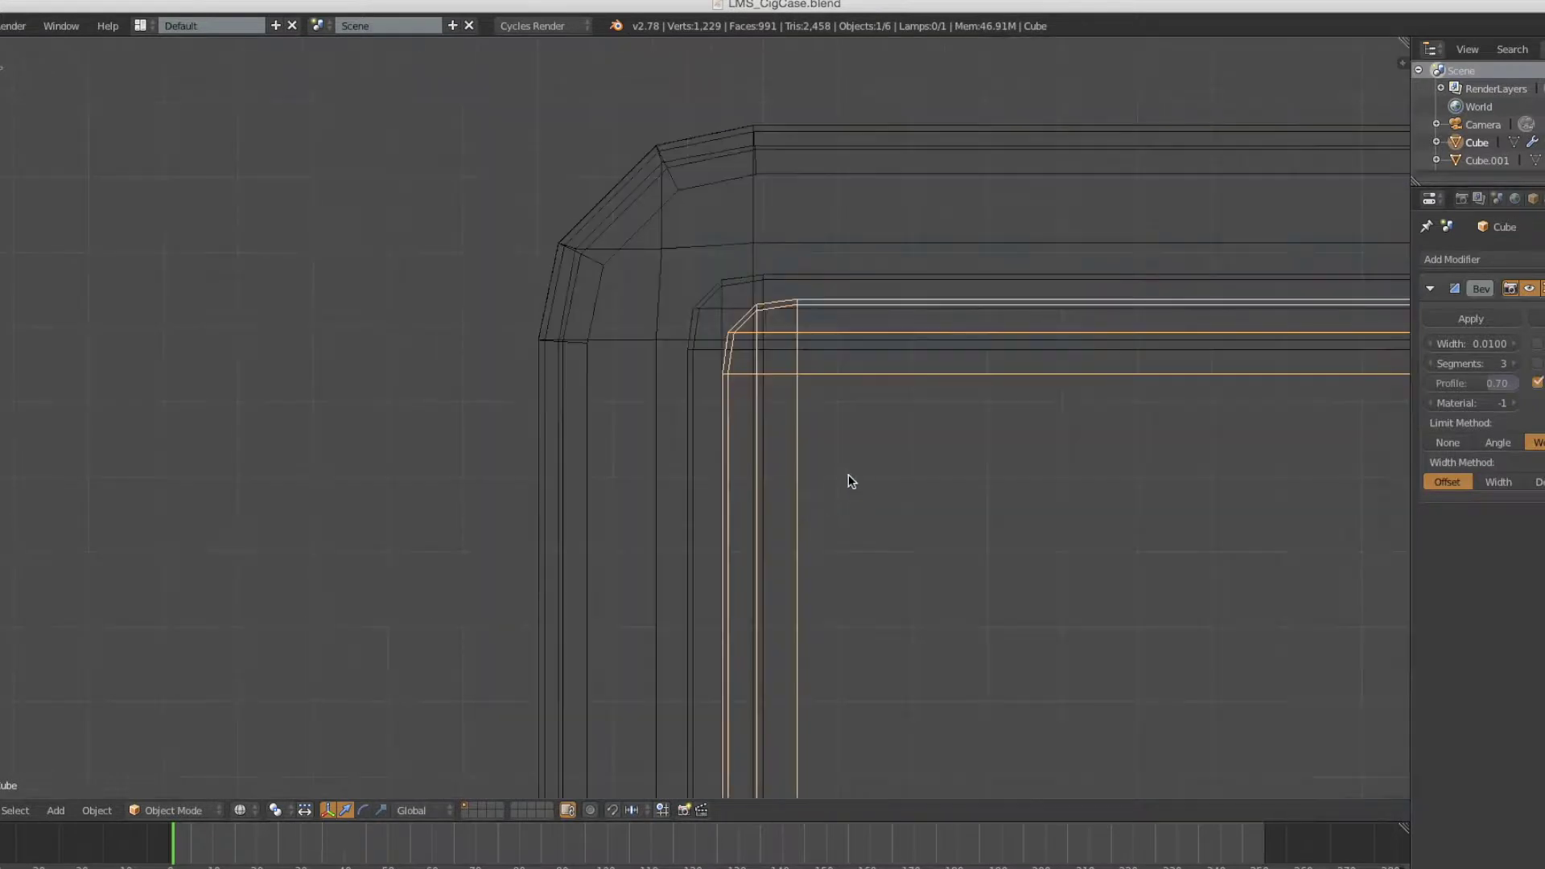
key(s)
key(z)
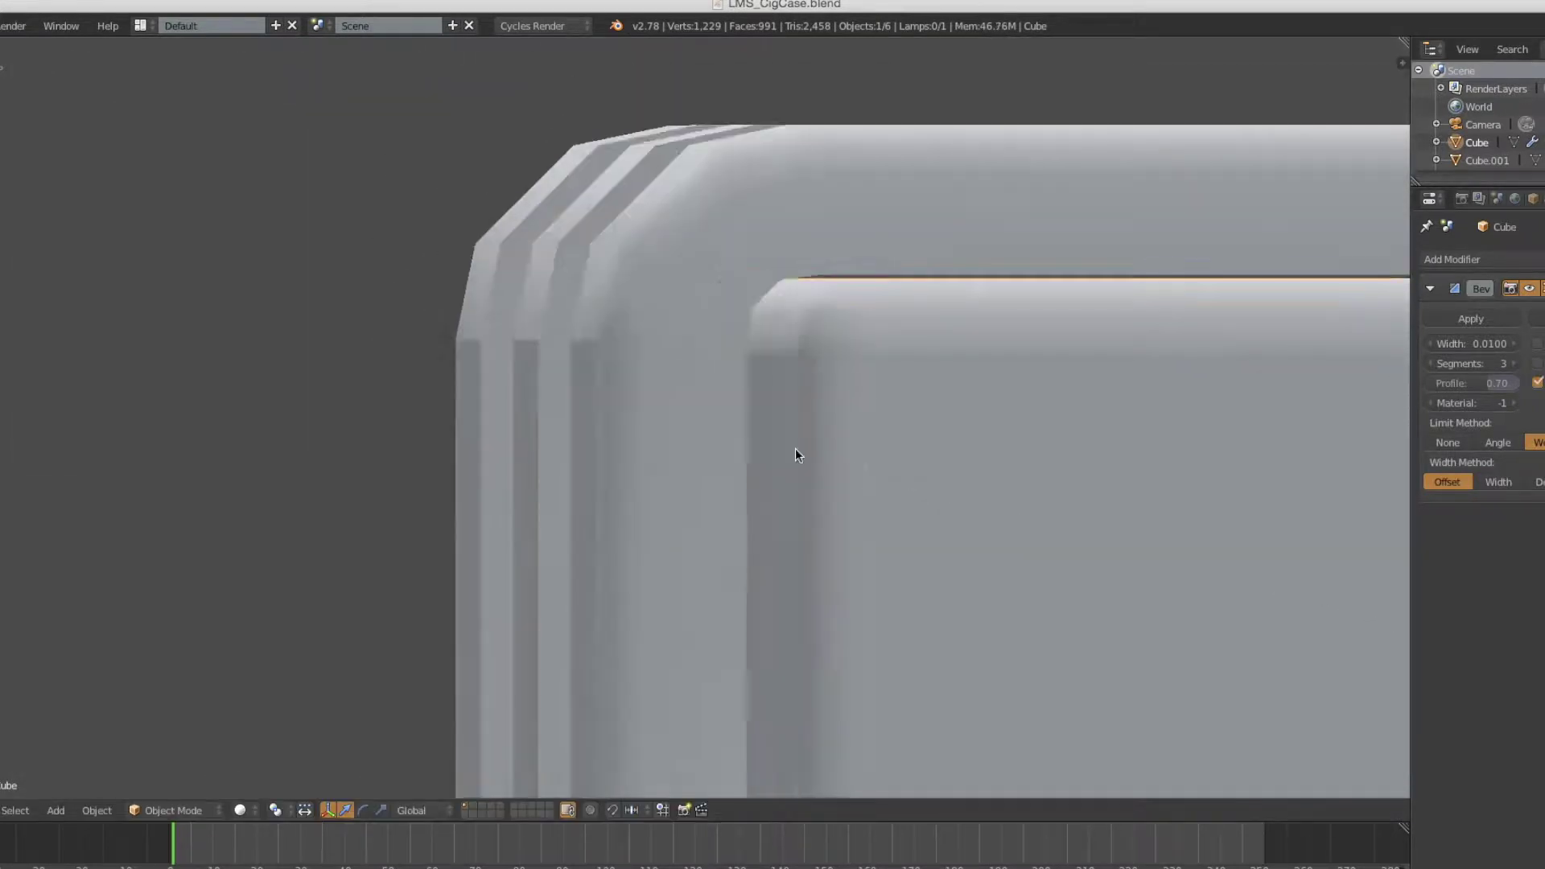
click(816, 462)
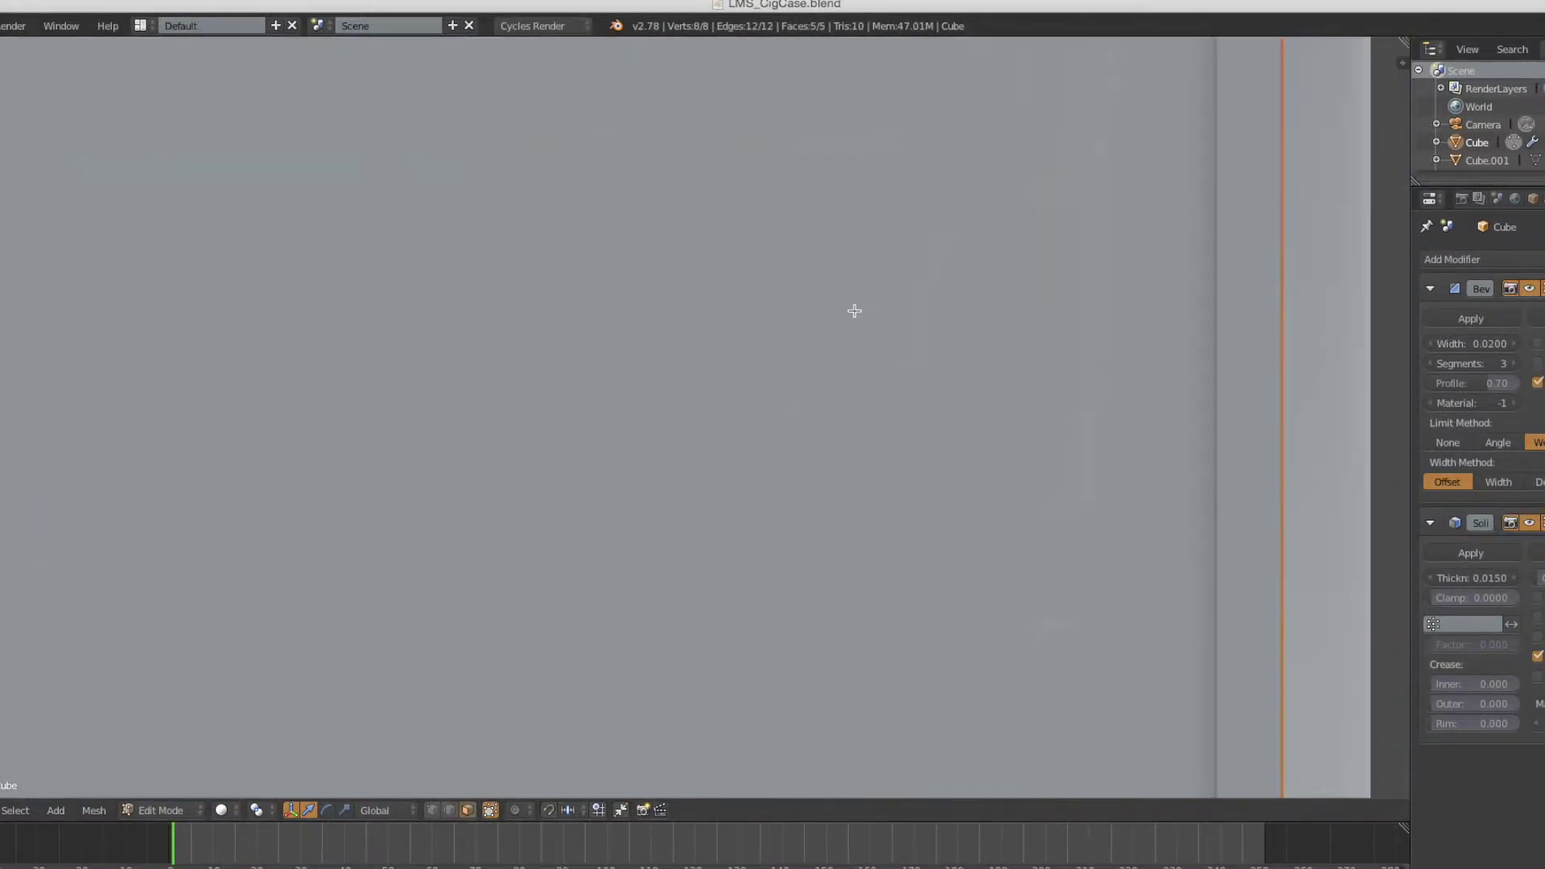
Step: Inspect Cube.001's rounded corner, then undo its bevel from 4 back to 3 segments
scroll(885, 386, down, 6)
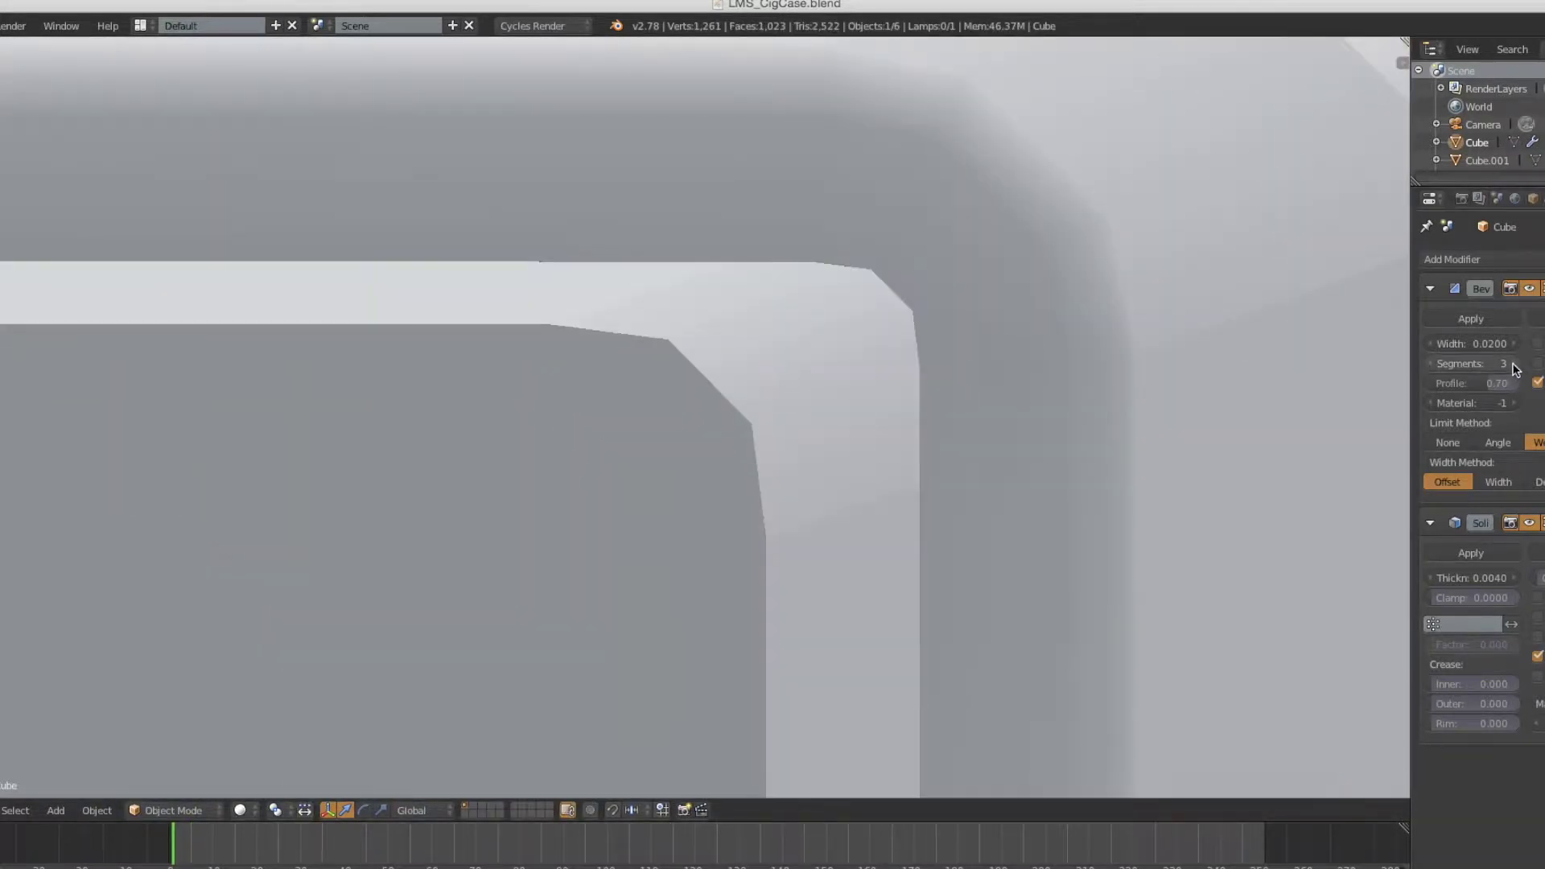
ctrl+scroll(1516, 370, up, 4)
scroll(760, 460, down, 5)
middle_drag(902, 442, 696, 419)
scroll(809, 369, up, 5)
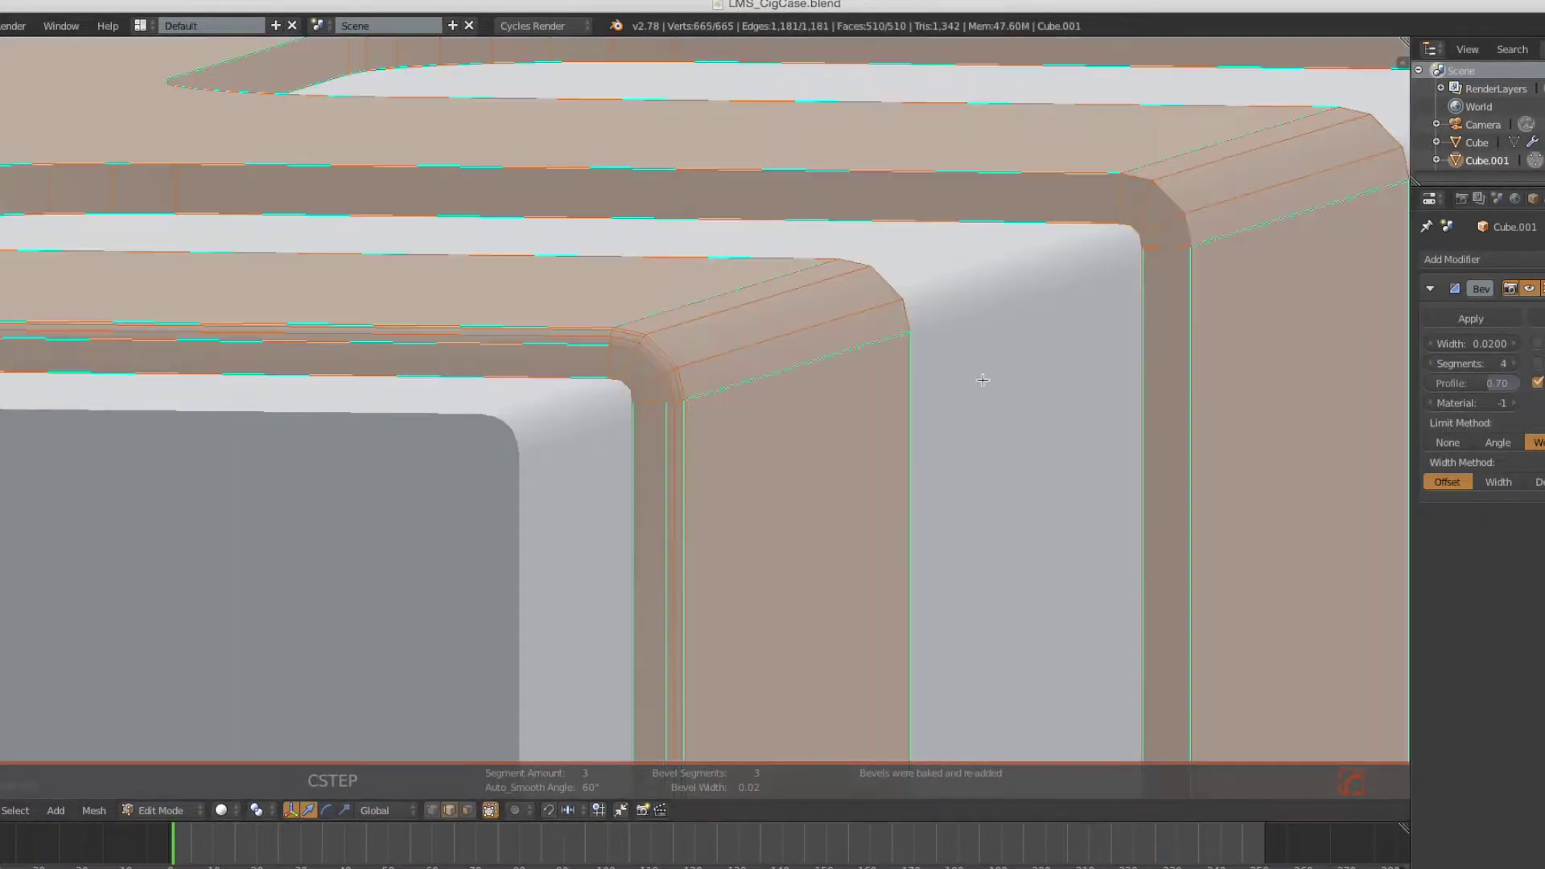
key(ctrl+z)
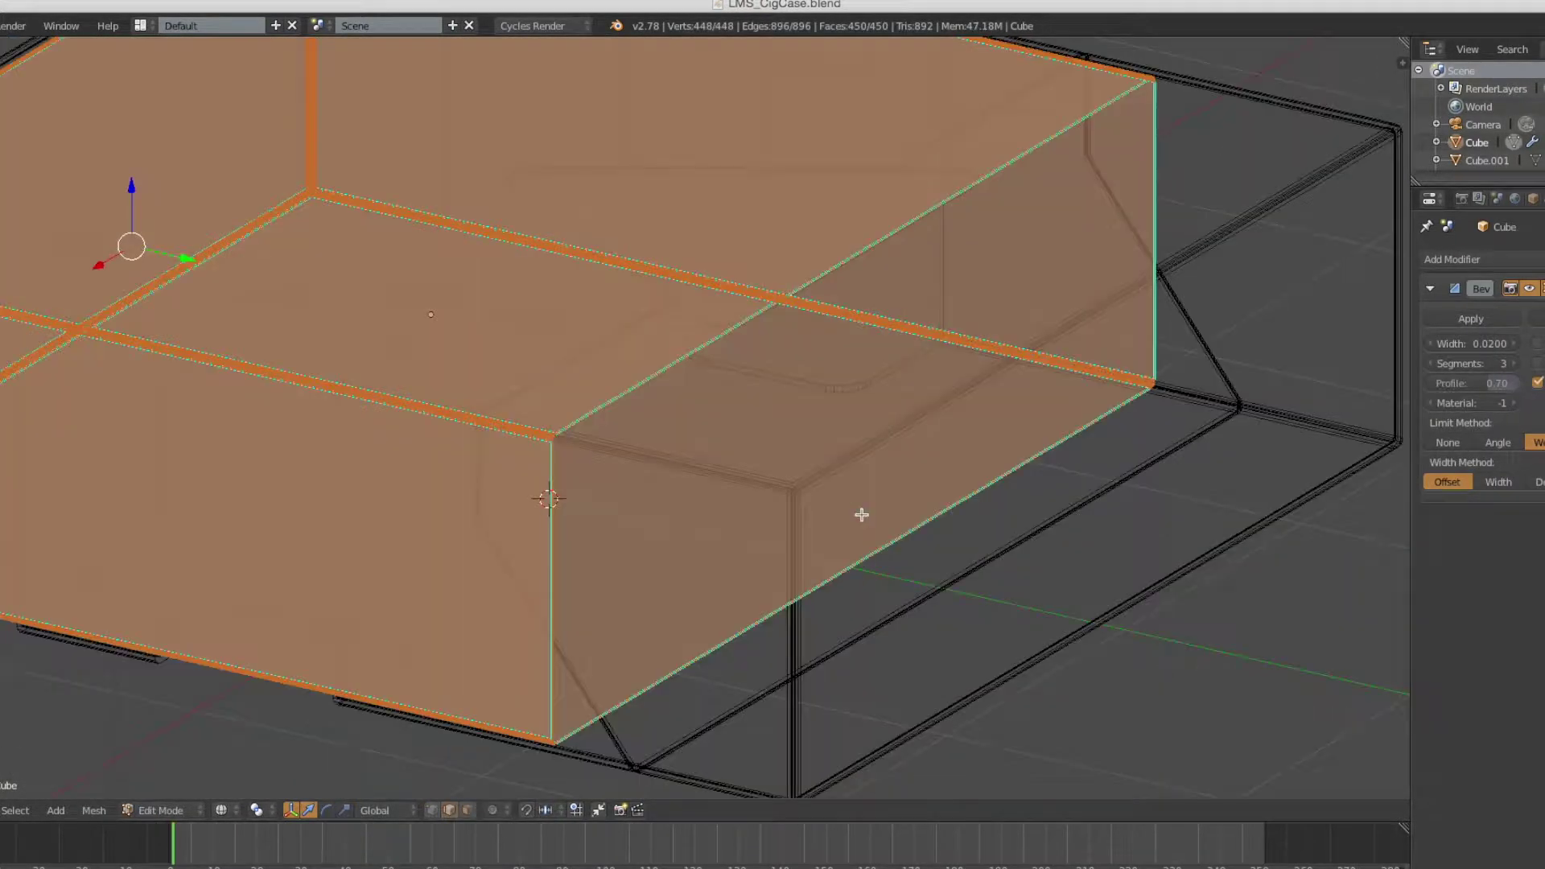
Step: Enter edit mode on the case and zoom in to inspect its beveled corner
key(Tab)
key(ctrl+Tab)
middle_drag(991, 314, 1067, 433)
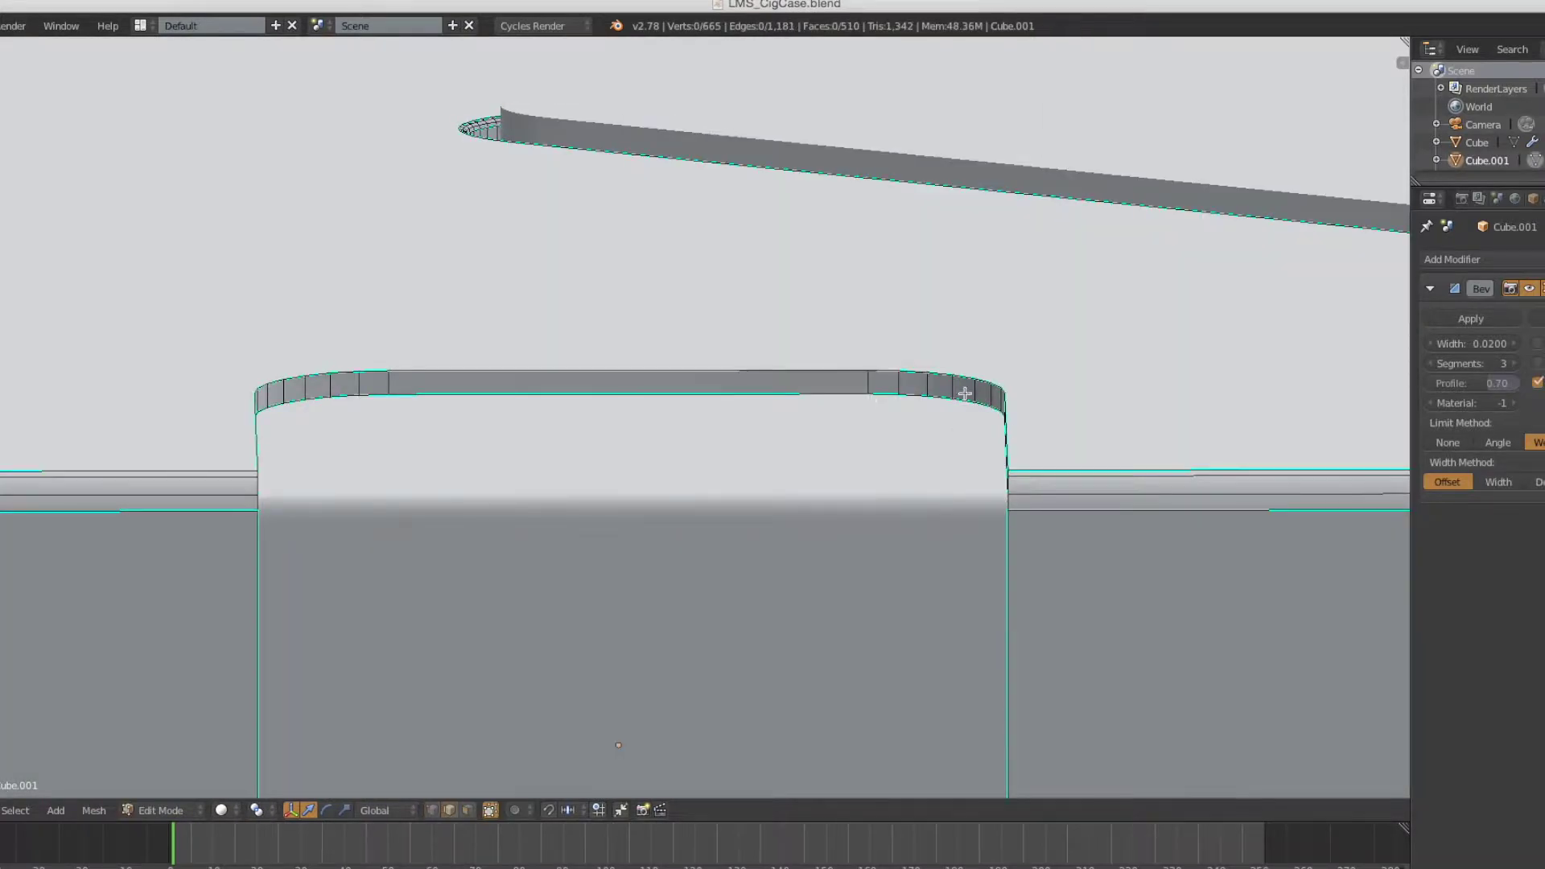
scroll(951, 608, down, 3)
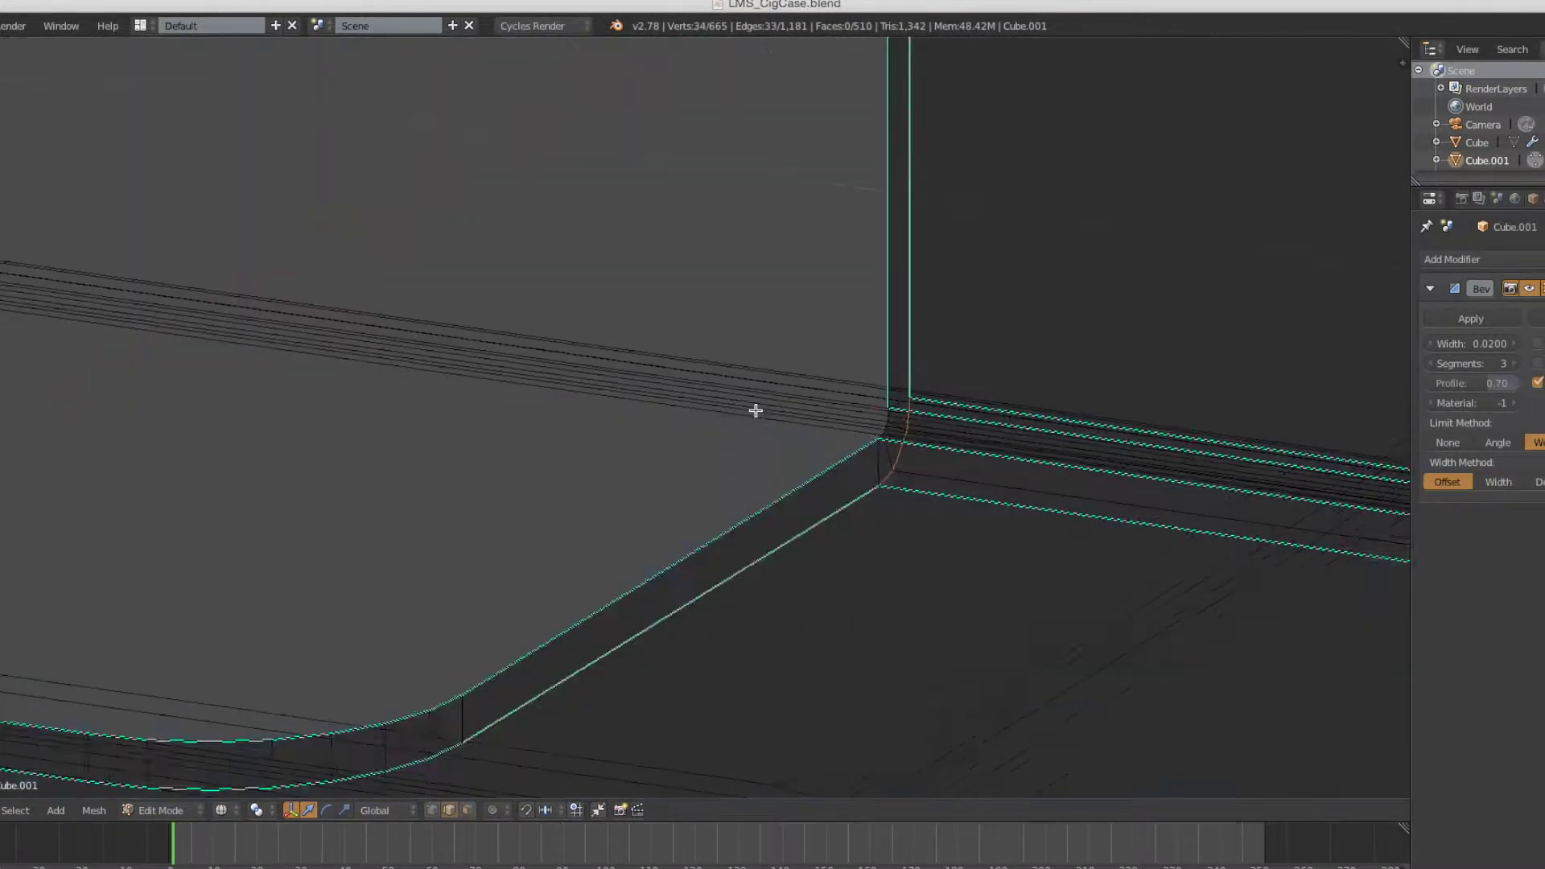
scroll(755, 407, down, 3)
scroll(620, 376, down, 3)
scroll(889, 321, down, 3)
scroll(812, 394, up, 5)
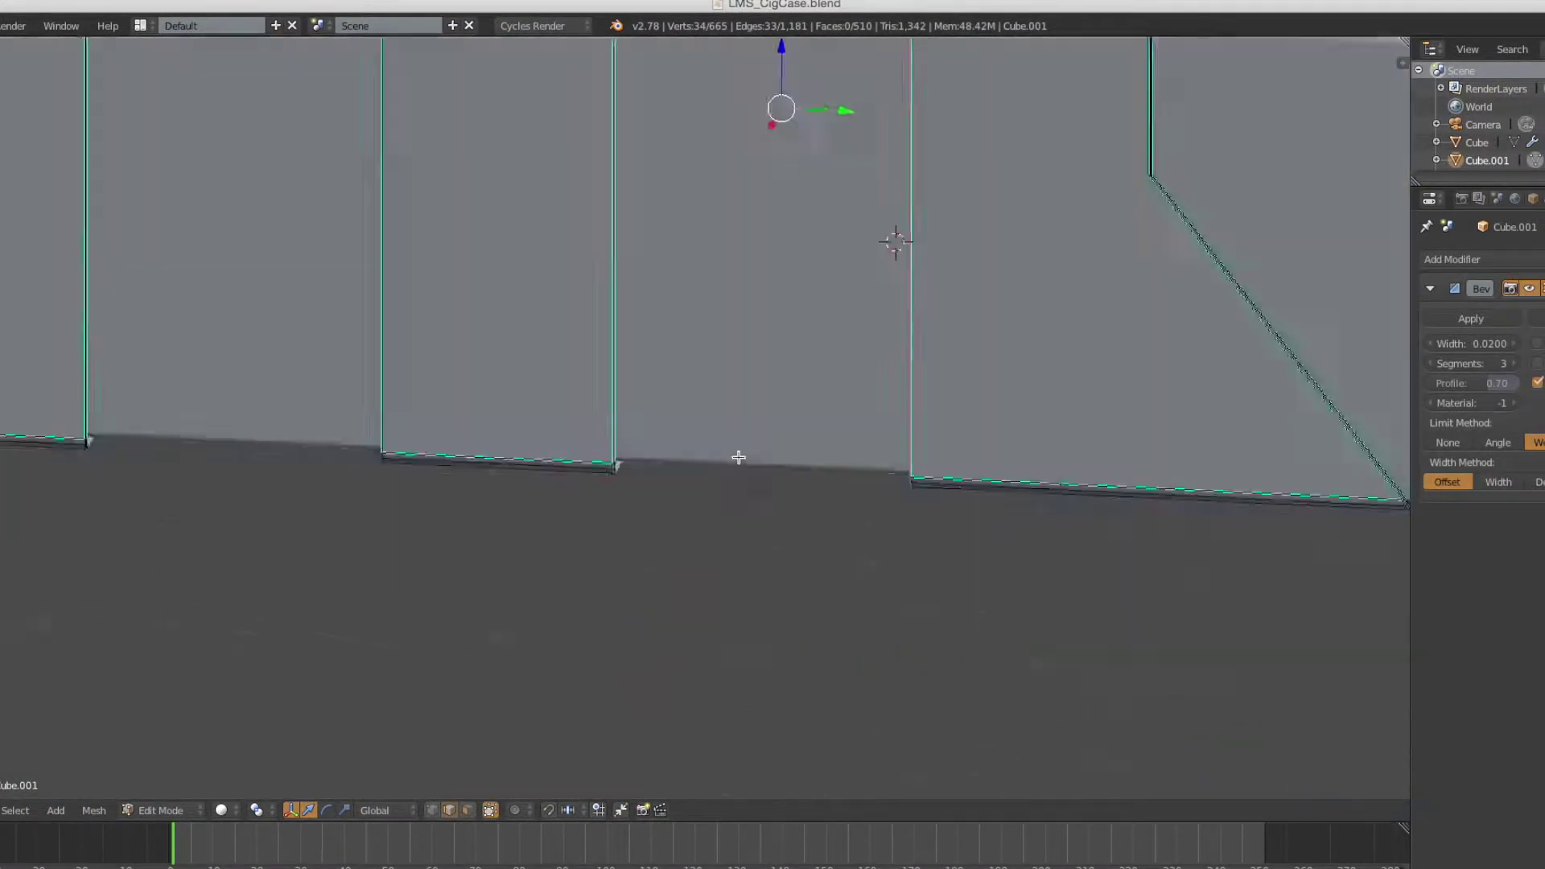
middle_drag(734, 452, 355, 552)
scroll(660, 391, up, 3)
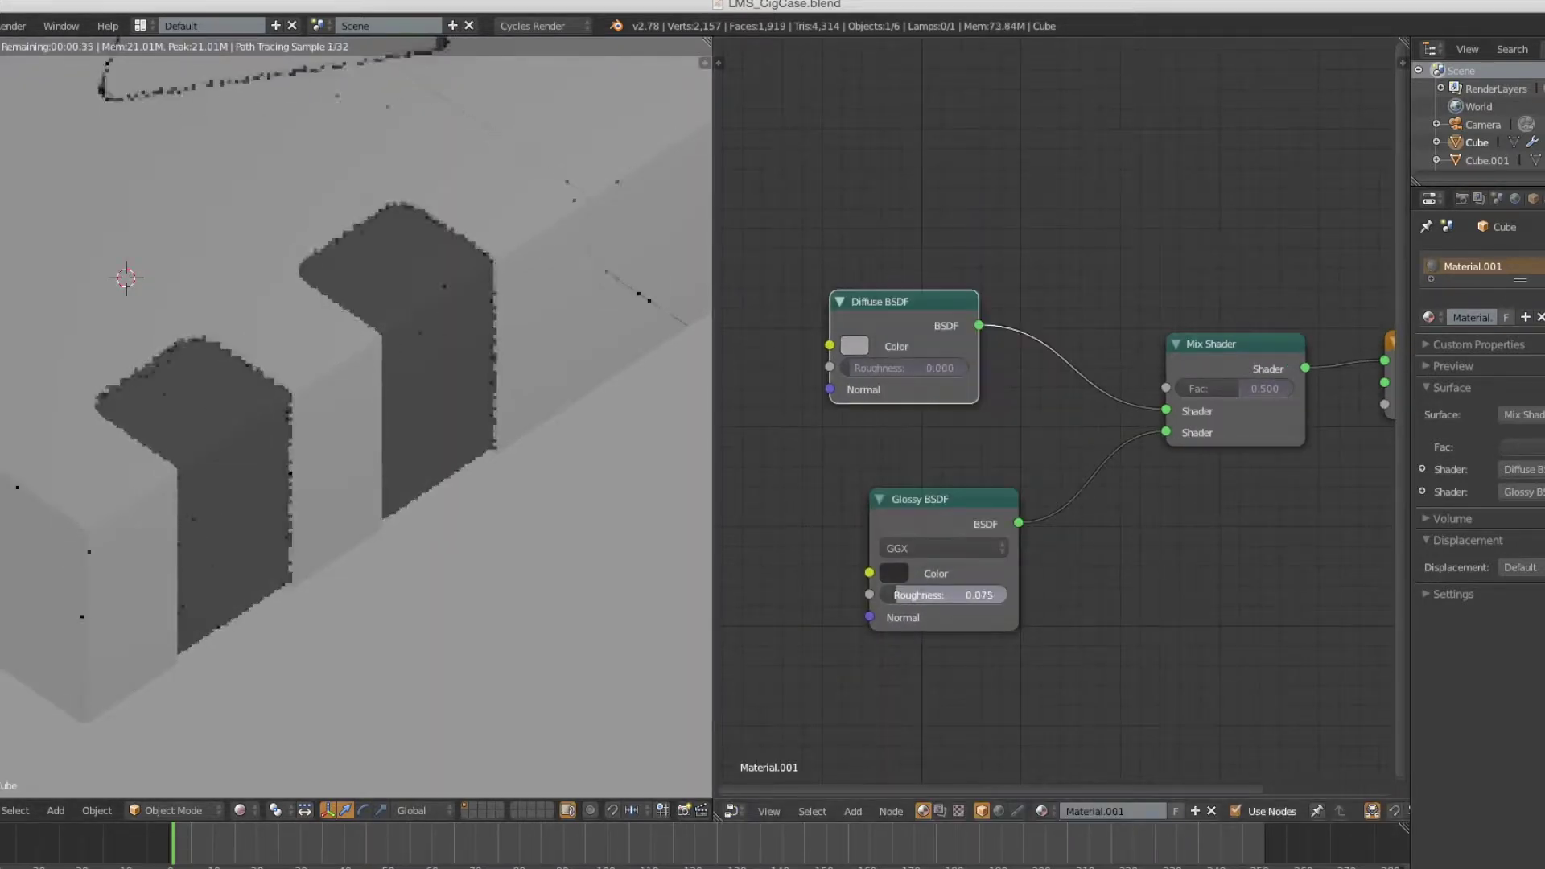
Step: Raise the Mix Shader factor to weight the glossy shader more
drag(1255, 388, 1279, 389)
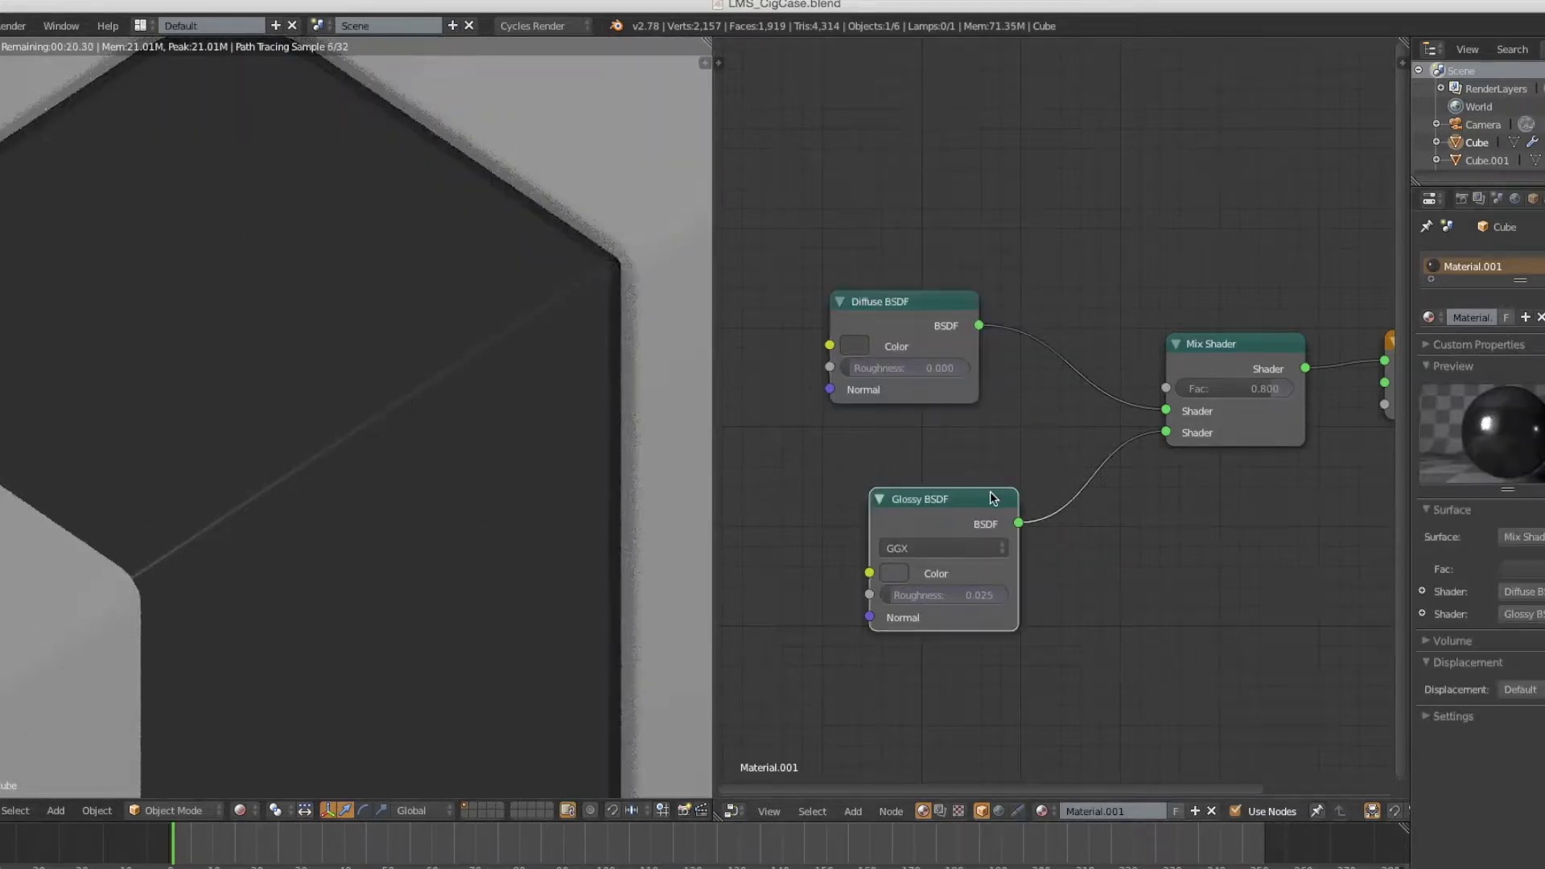
drag(989, 491, 972, 488)
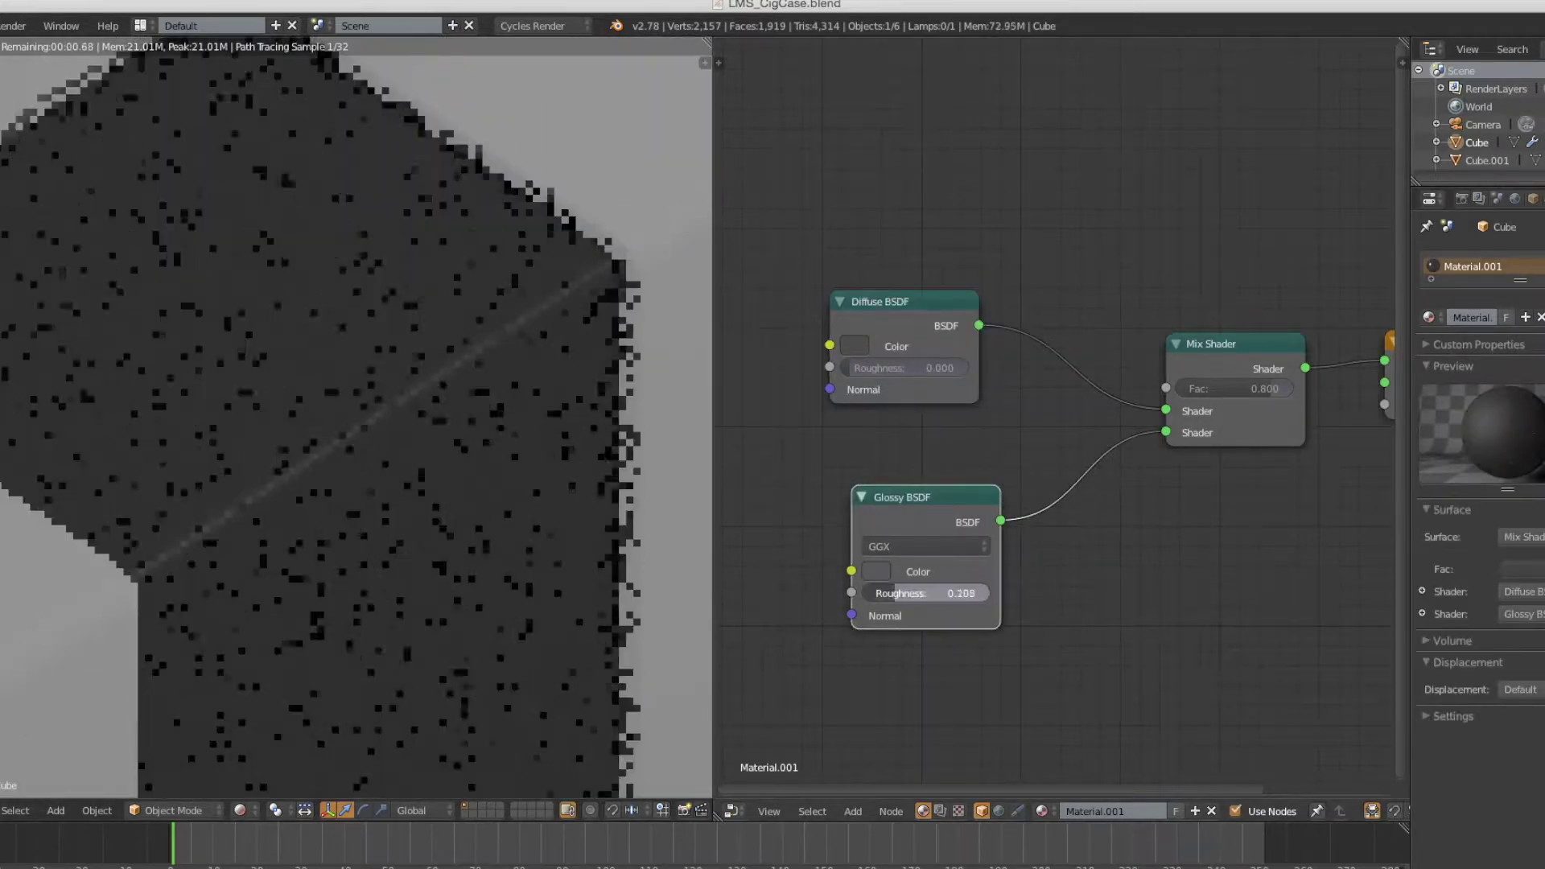
drag(1256, 389, 1279, 388)
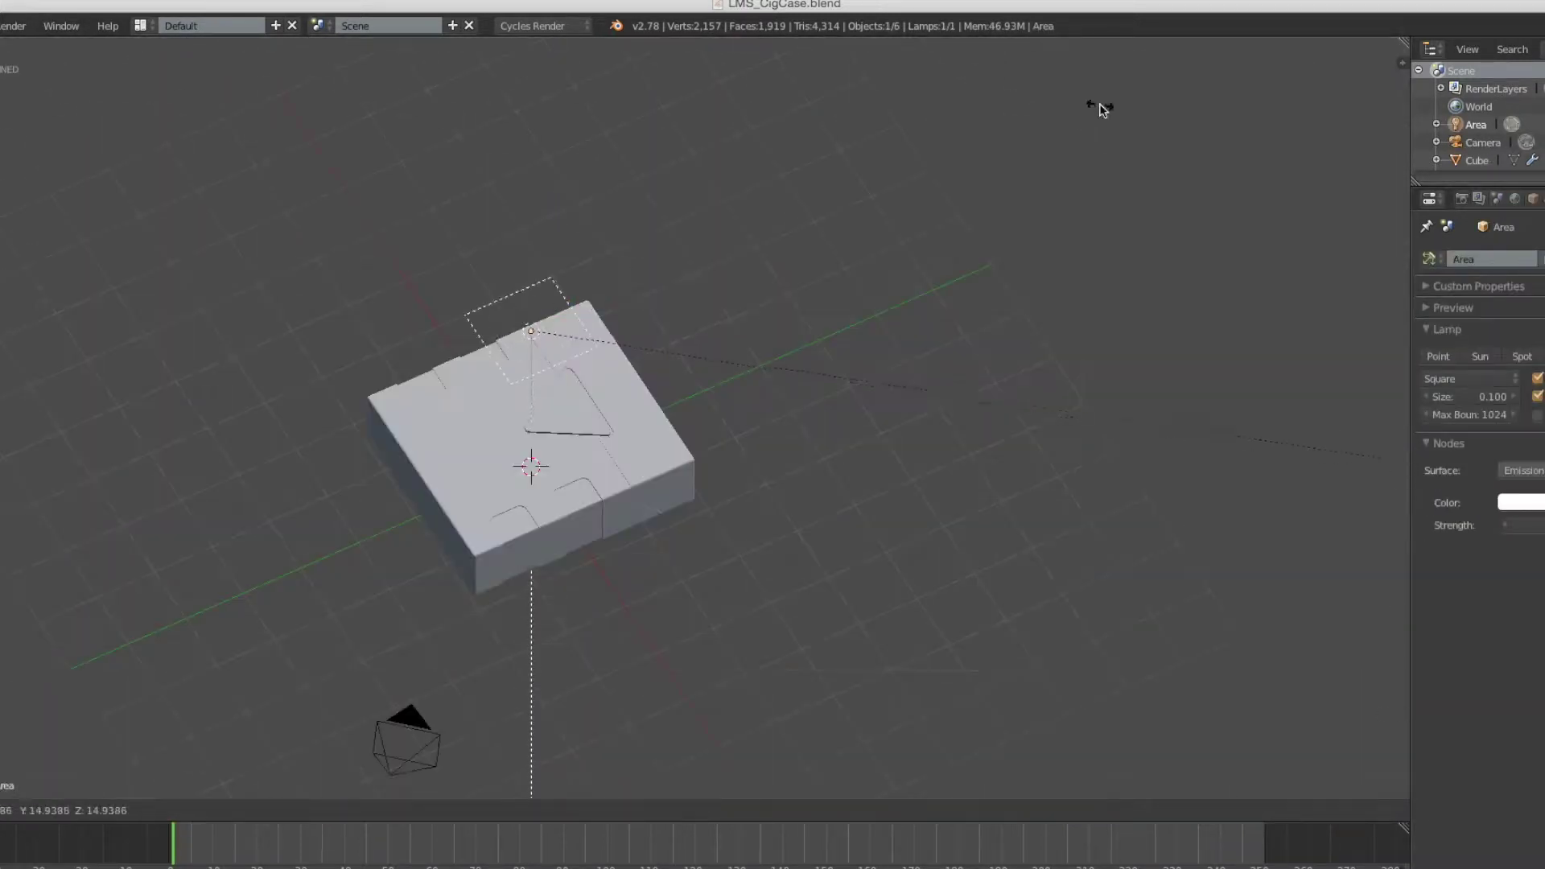
Step: View the scene from the side, then orbit back to an angled view
key(KP_3)
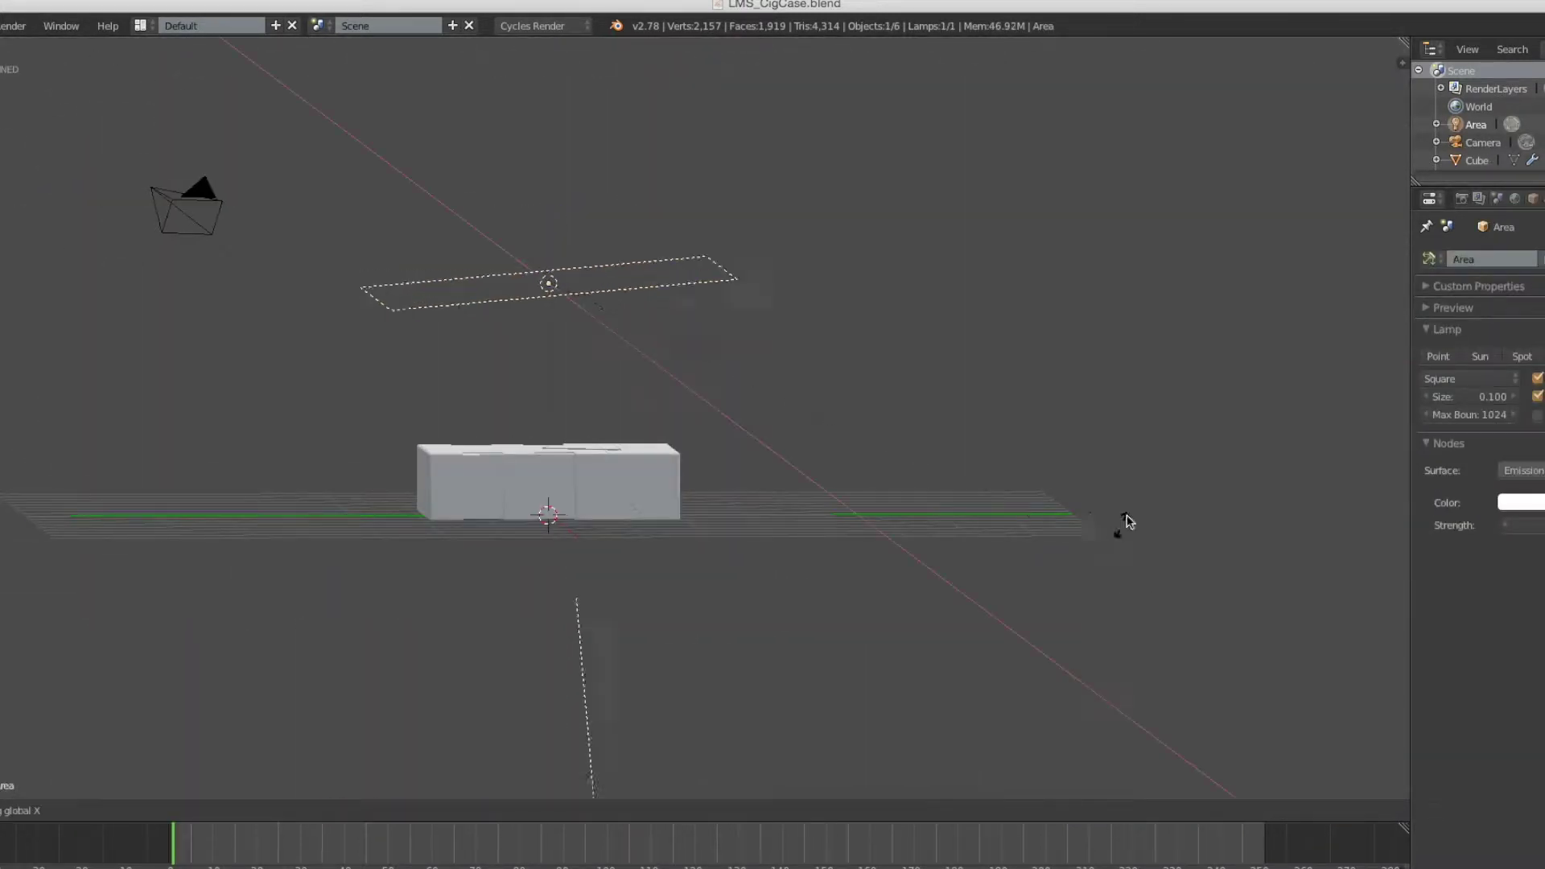
middle_drag(892, 310, 986, 374)
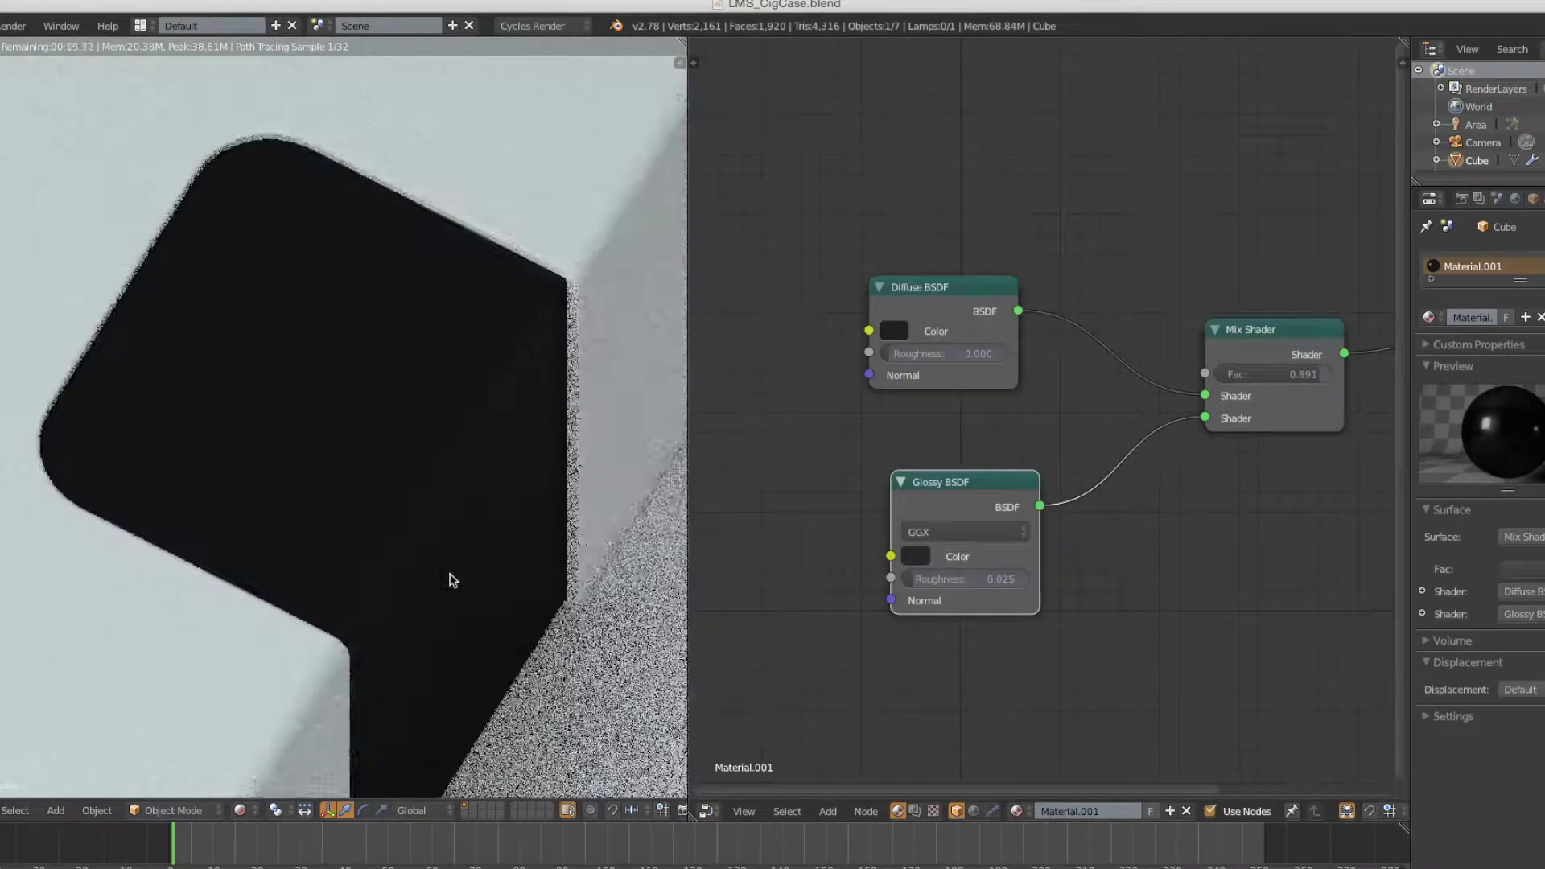
Step: Lighten the glossy shader's reflection colour on the case material
key(BackSpace)
click(915, 556)
drag(1070, 418, 1070, 322)
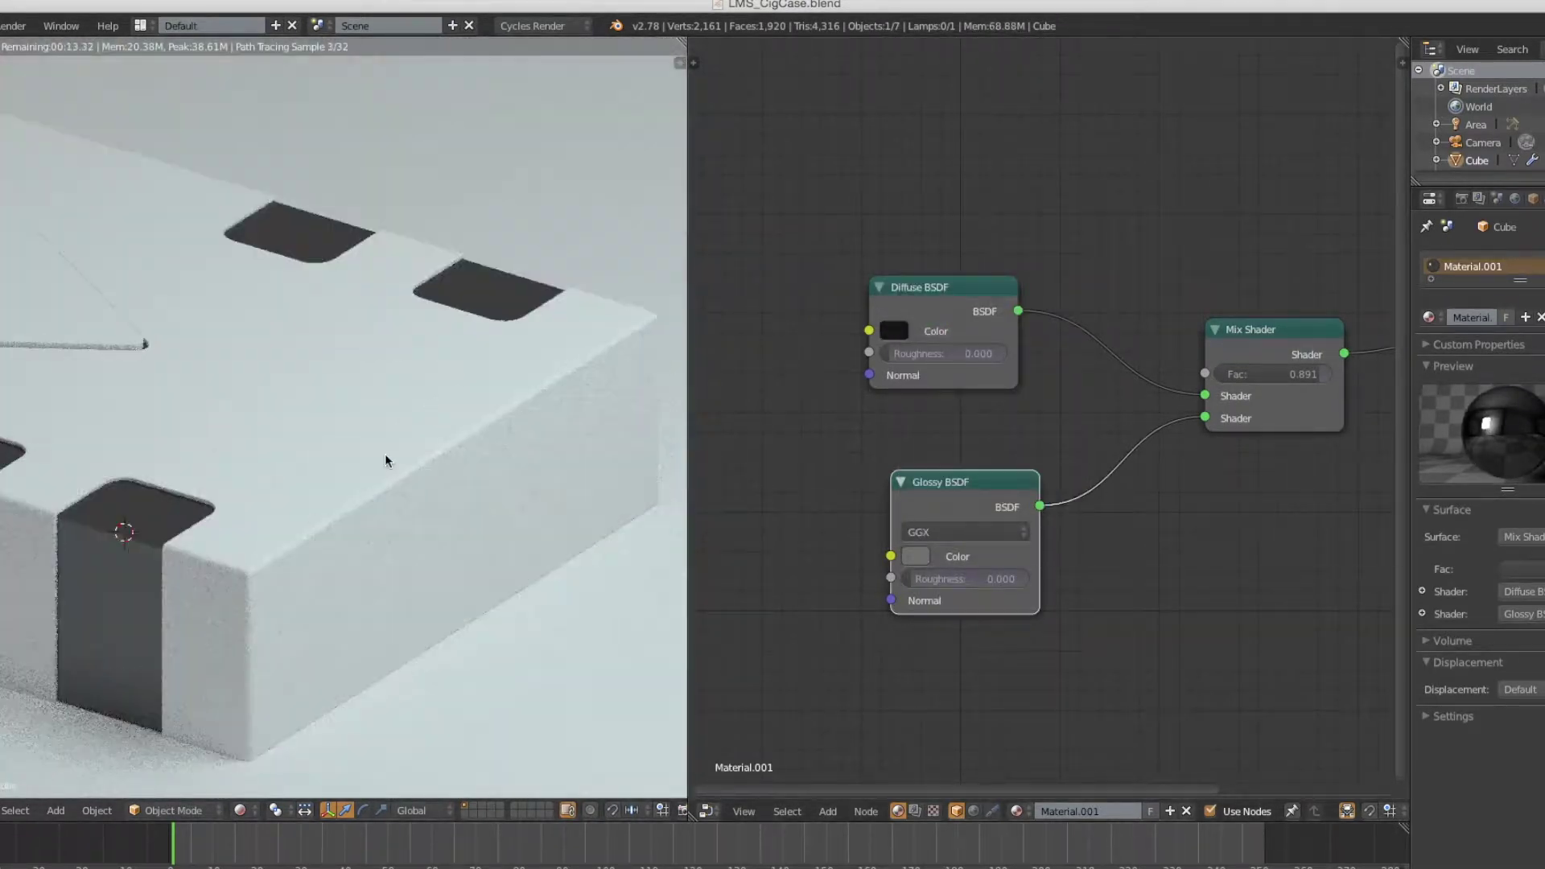
key(Tab)
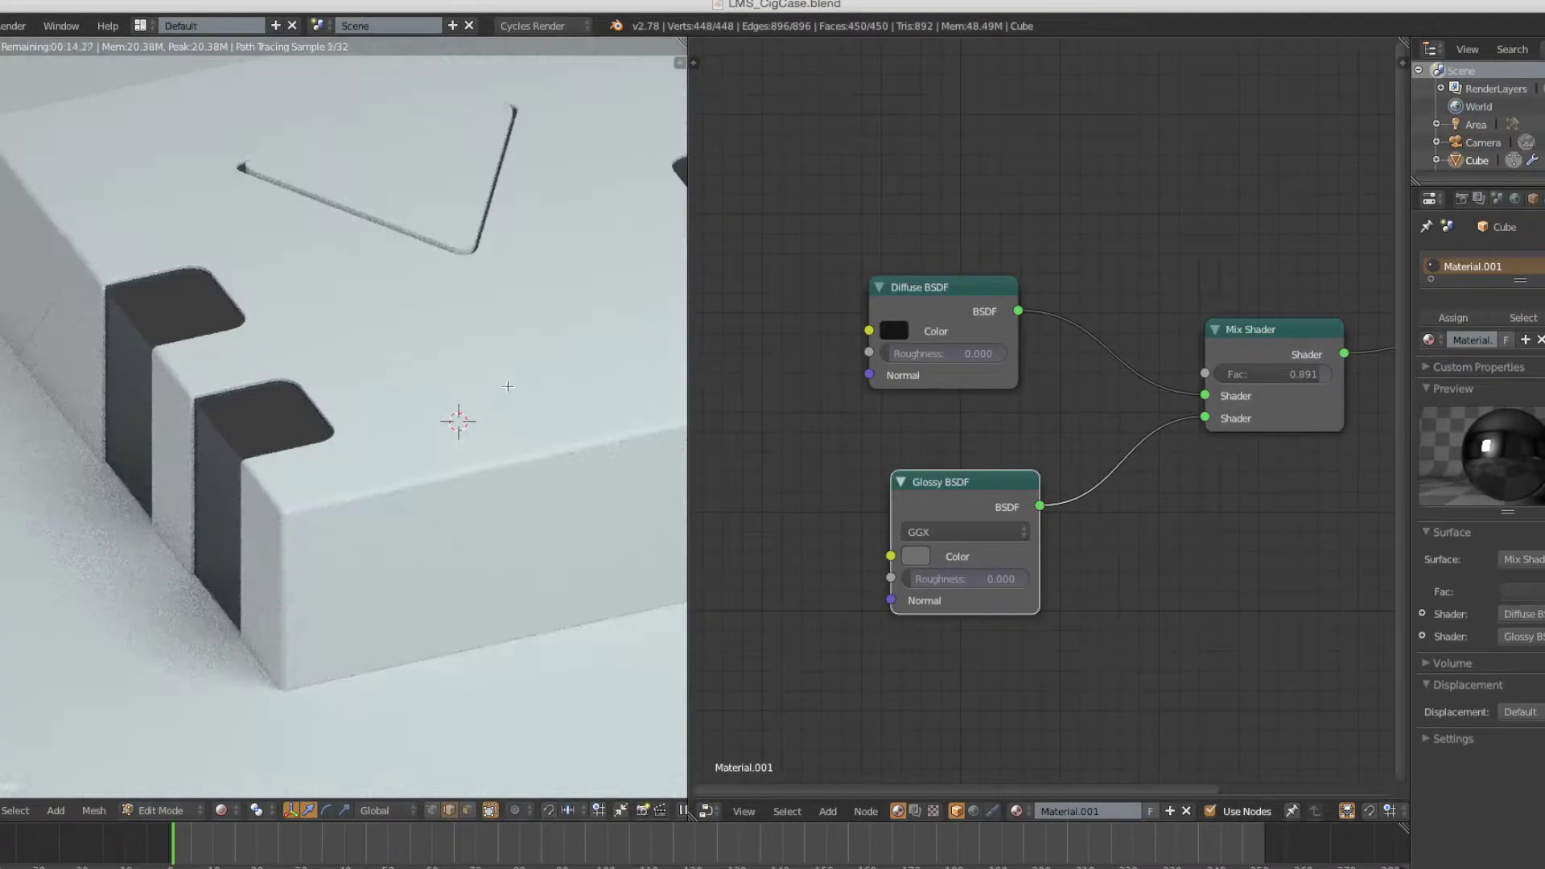
Step: Append the sample material models and delete the first two unwanted sample spheres
key(ctrl+o)
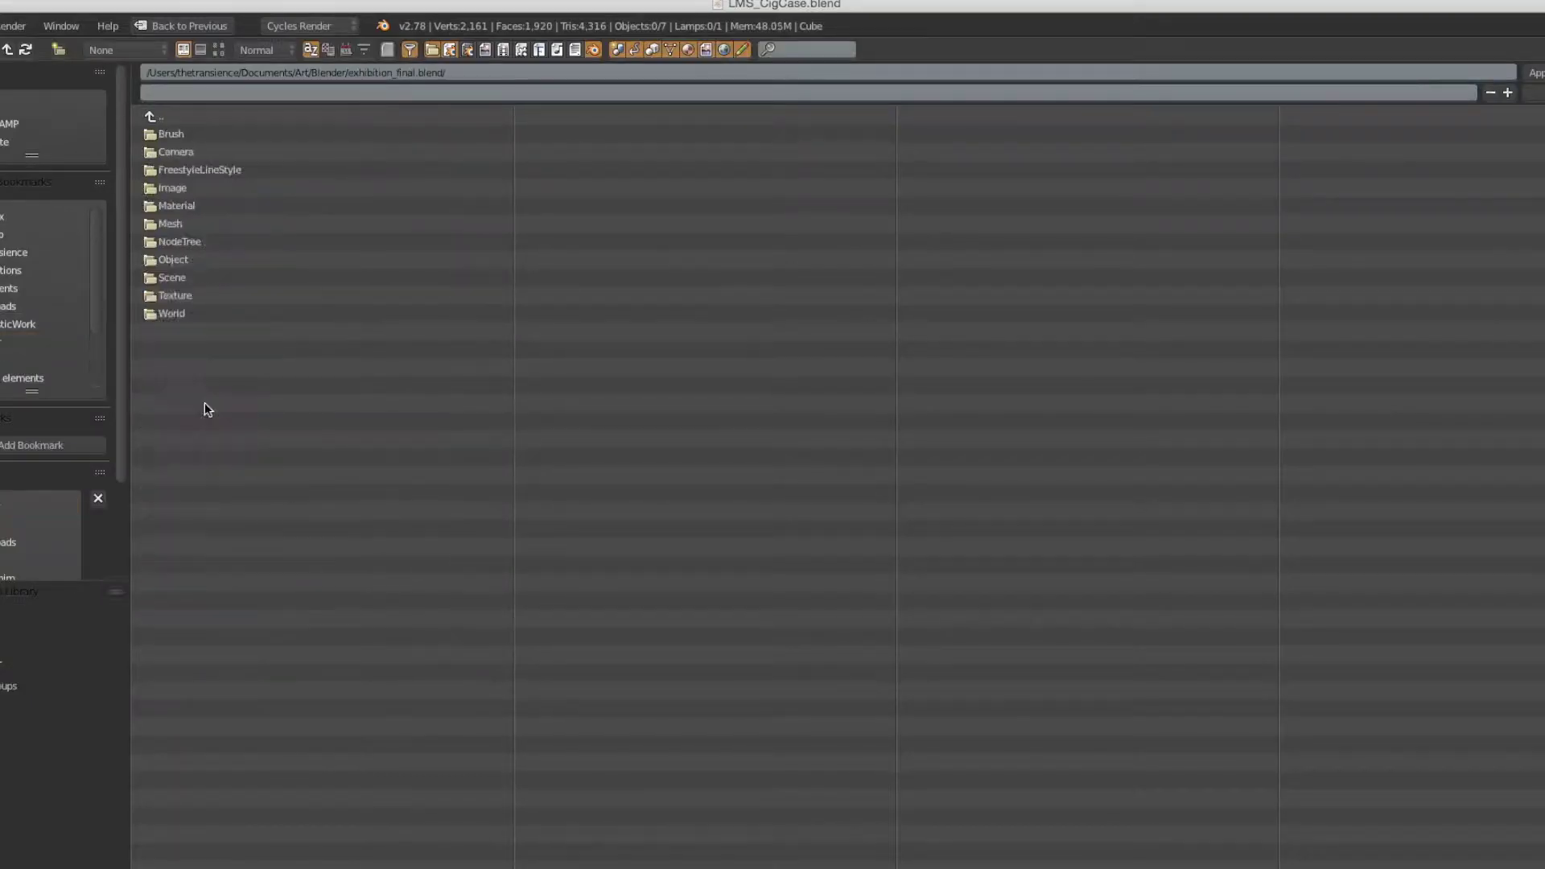
key(Return)
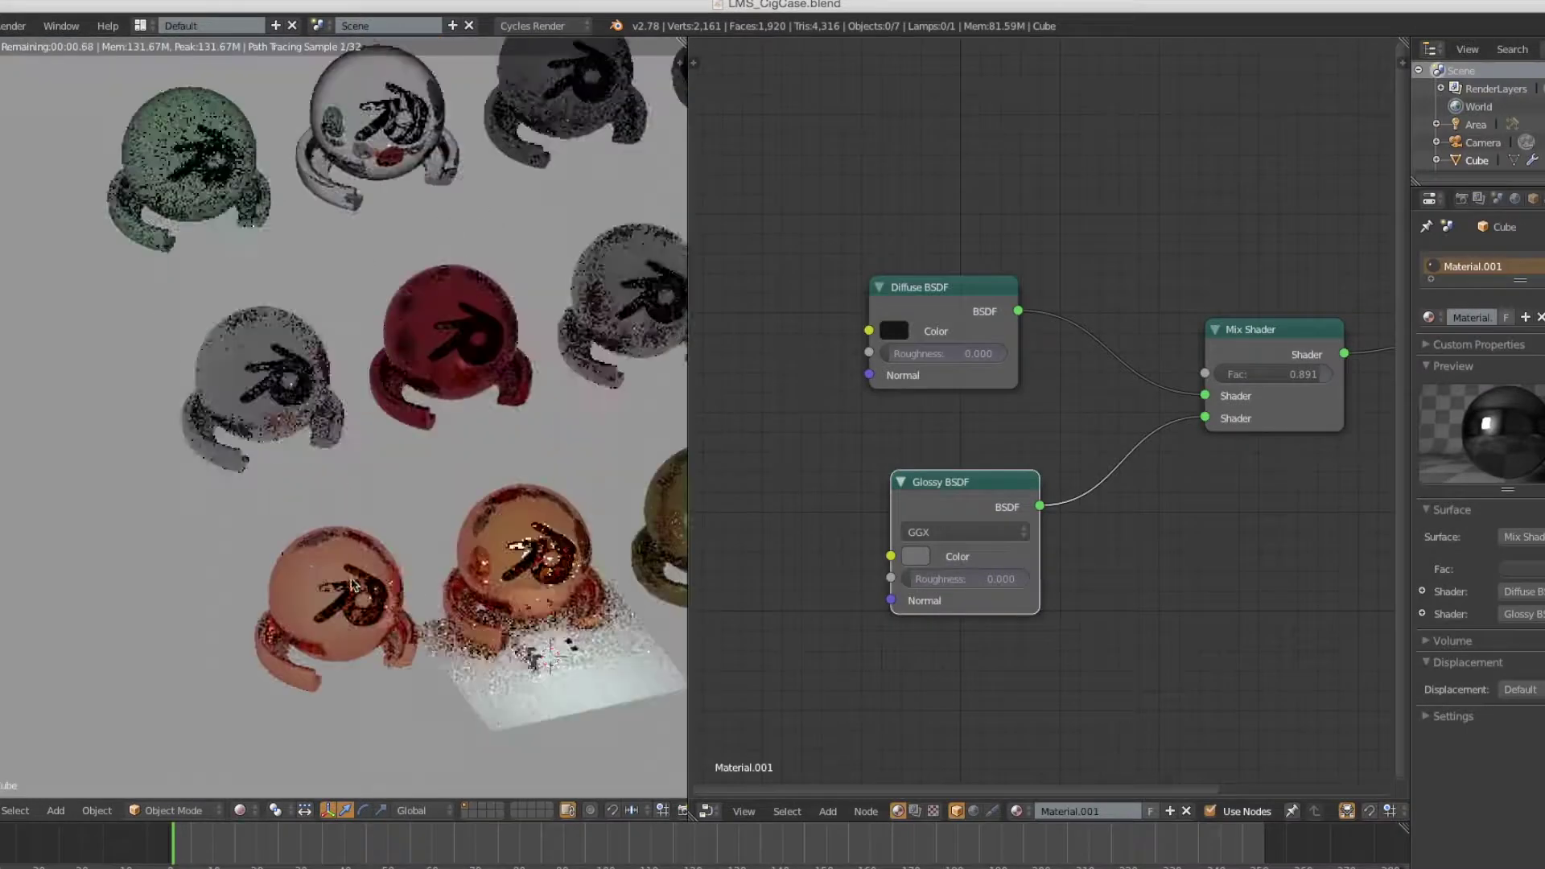
right_click(206, 333)
key(x)
click(206, 330)
right_click(201, 450)
key(x)
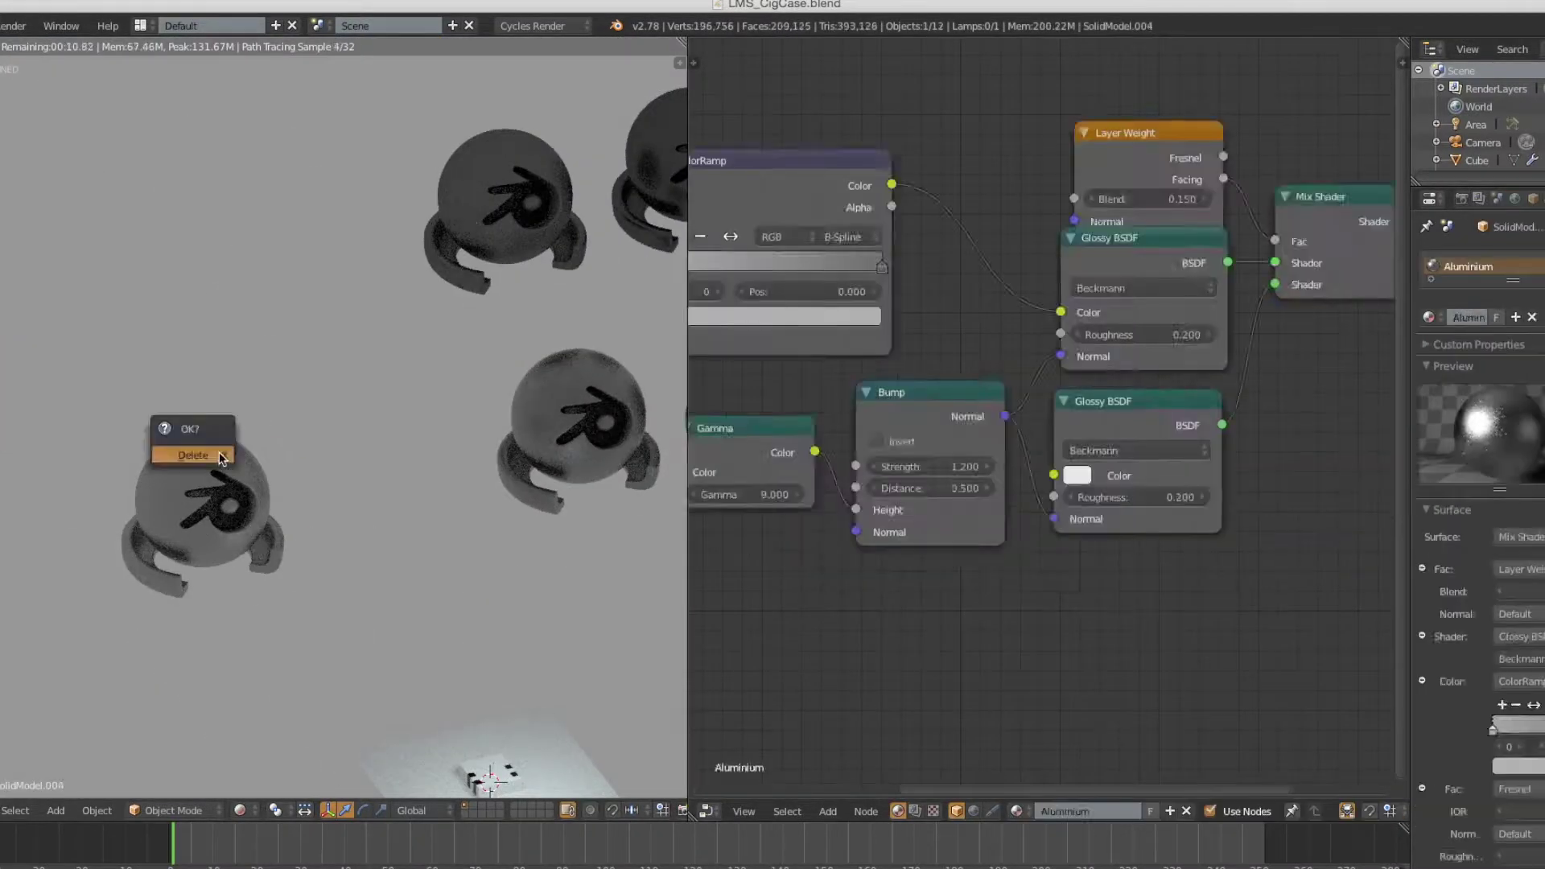
click(197, 452)
Step: Delete two more sample spheres and frame the case in view
scroll(240, 461, down, 3)
right_click(240, 461)
key(Delete)
right_click(336, 435)
key(Delete)
right_click(207, 628)
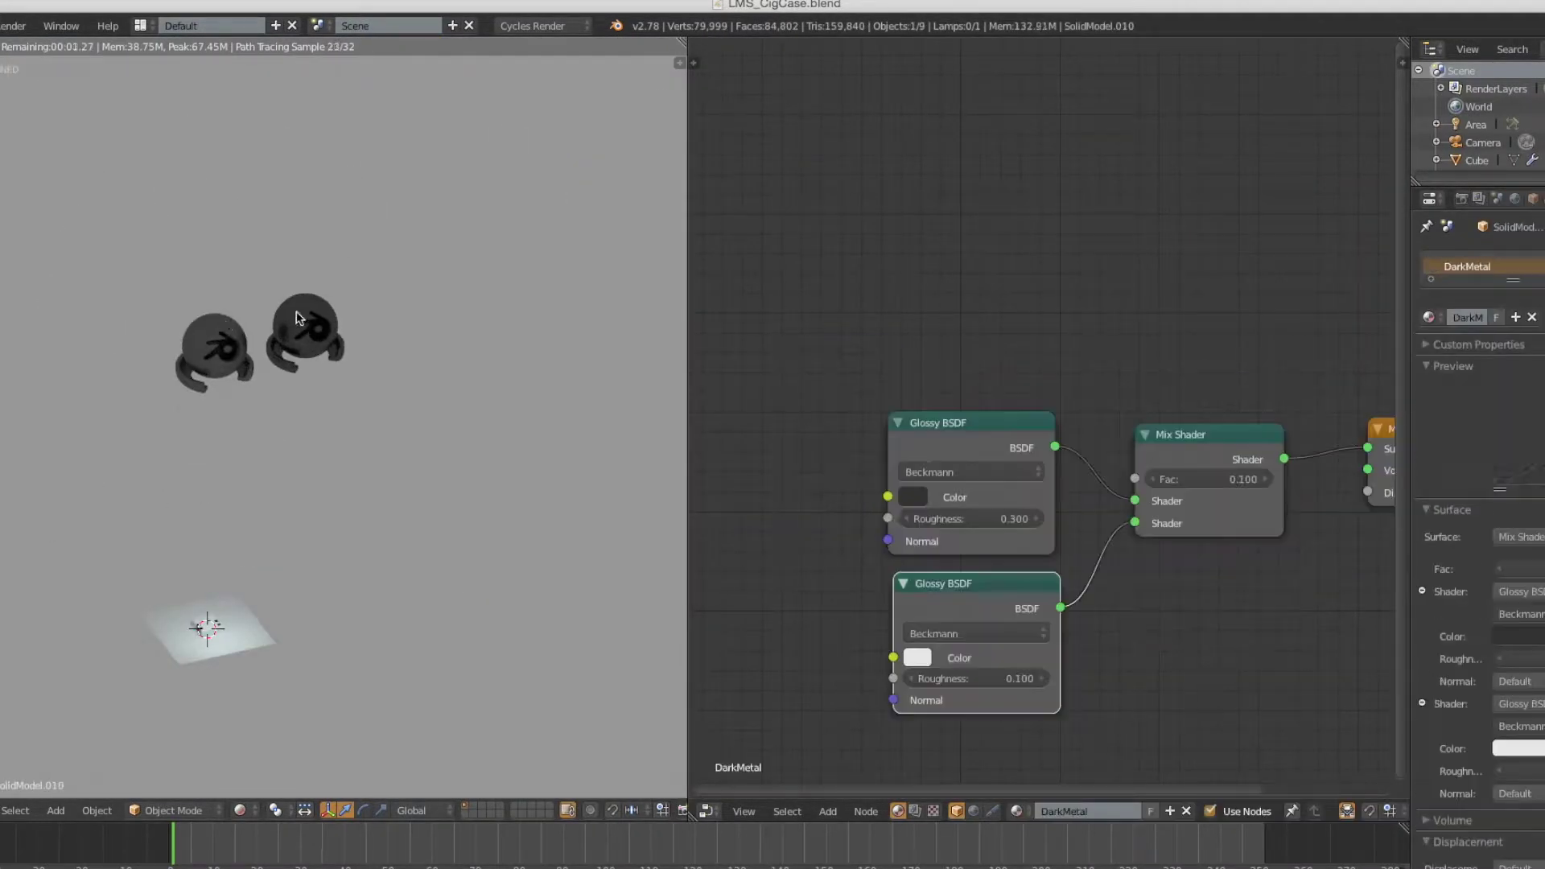
key(KP_Decimal)
scroll(531, 233, down, 2)
Step: Link the DarkMetal material onto the case with Ctrl+L and remove the last sample sphere
shift+right_click(426, 279)
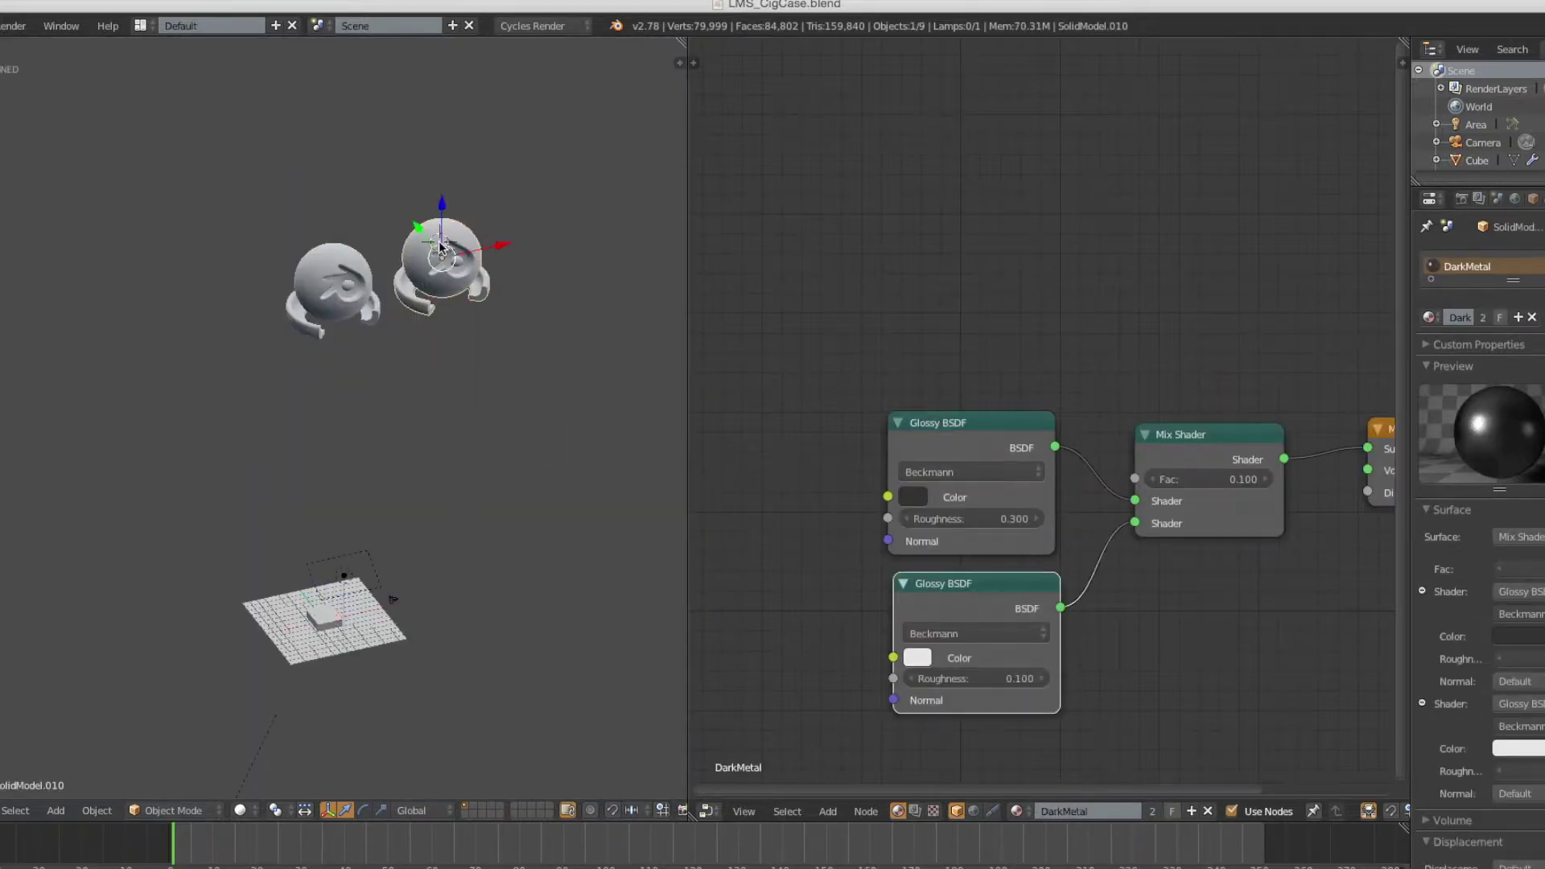
key(Delete)
right_click(326, 619)
key(KP_Decimal)
key(shift+z)
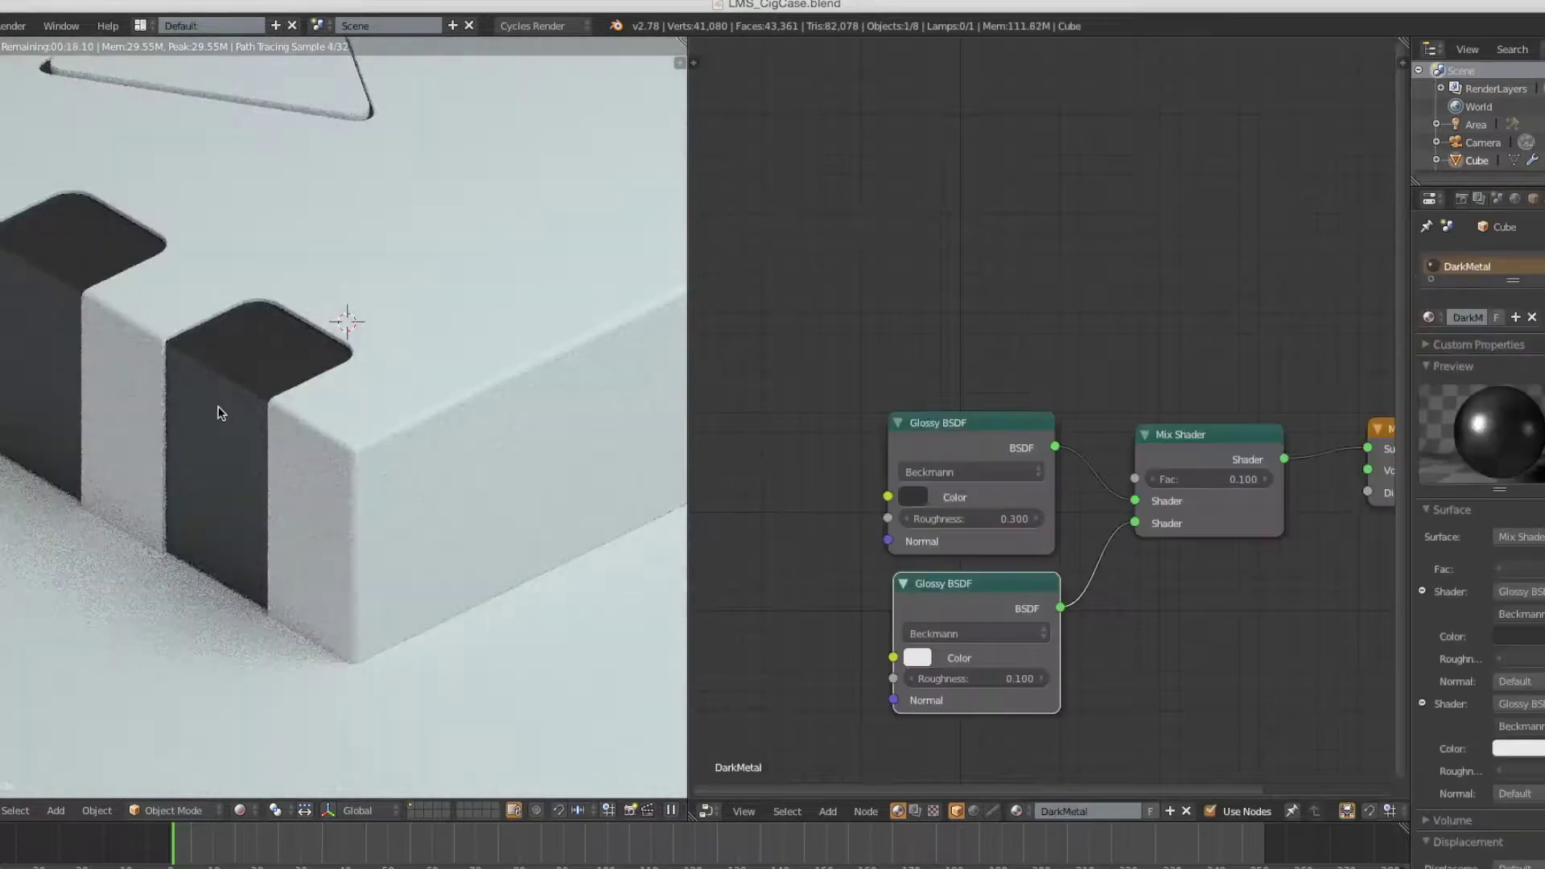
key(shift+z)
key(ctrl+l)
click(393, 288)
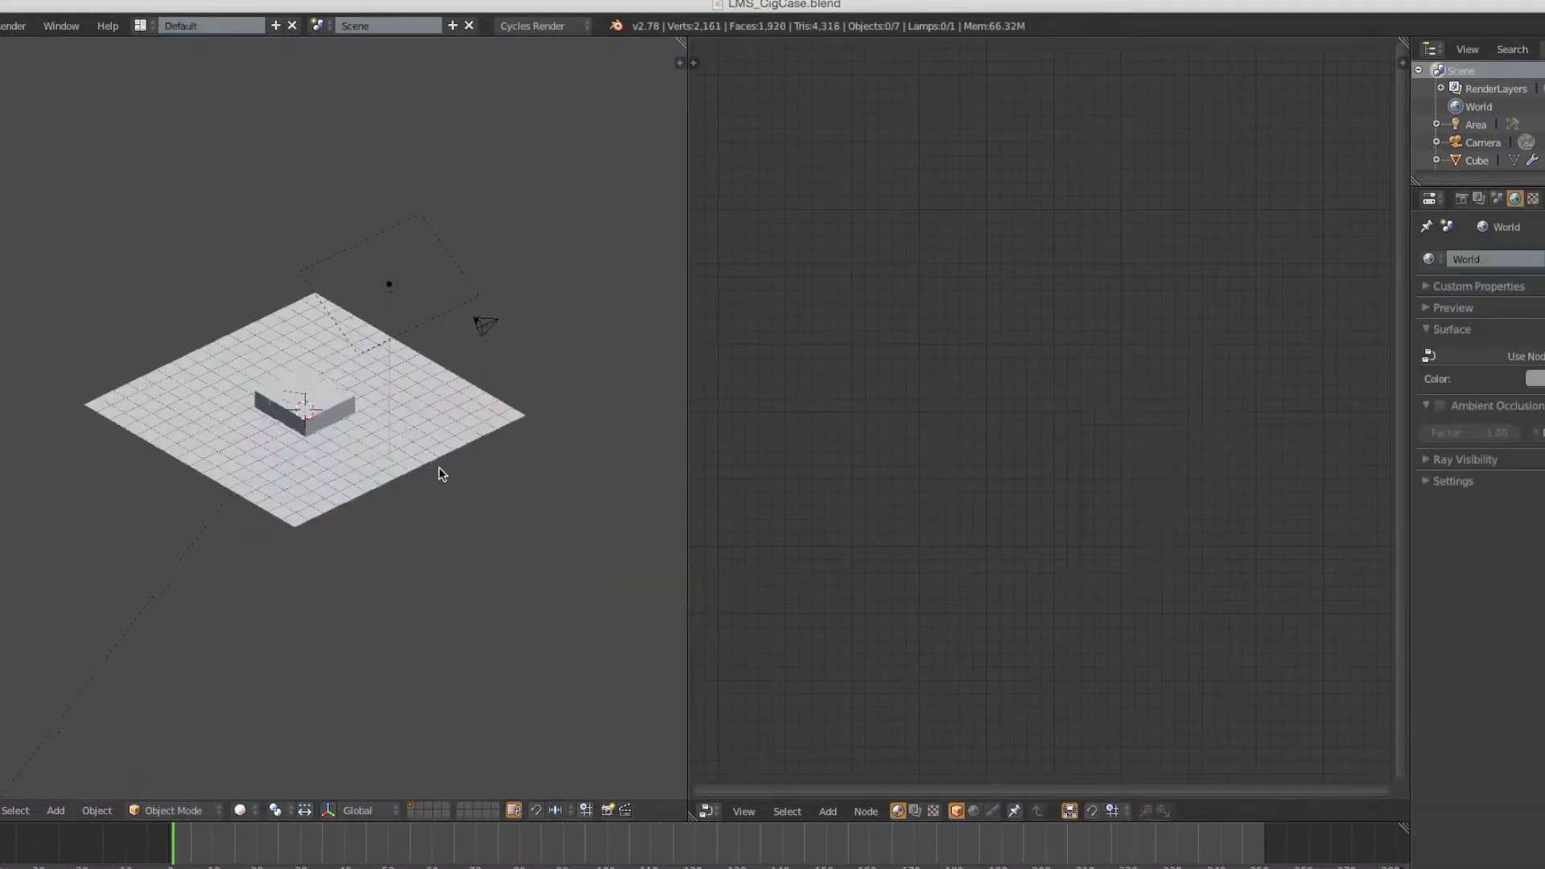
Step: Preview the dark-metal case rendered full screen and orbit around it
key(ctrl+Up)
key(shift+z)
middle_drag(831, 314, 616, 383)
right_click(617, 383)
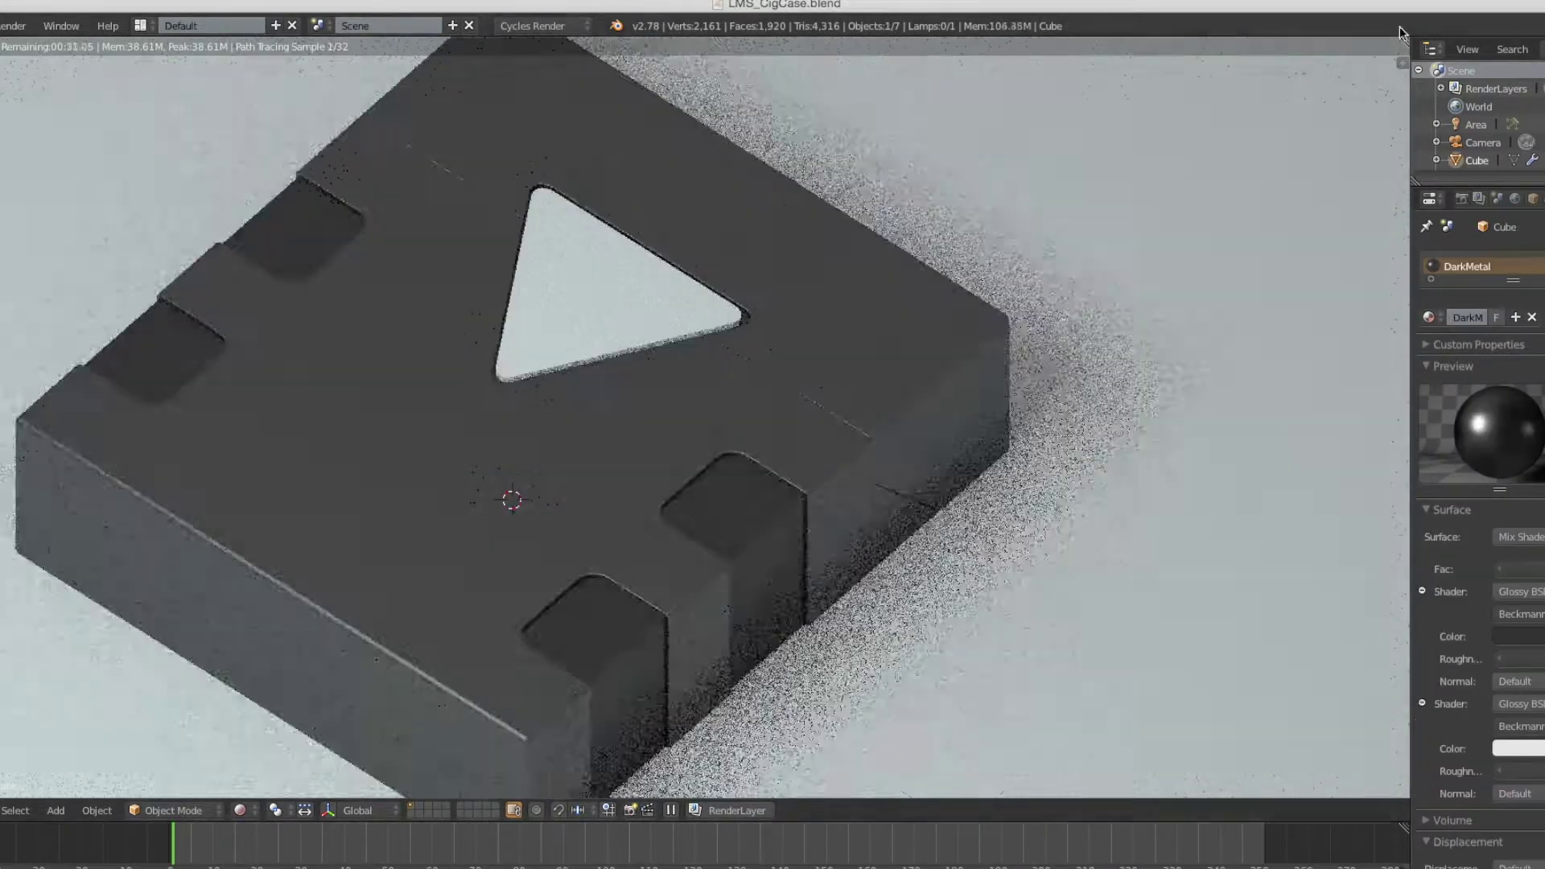
key(ctrl+Up)
Step: Show the material nodes in the right area and grey the lower Glossy colour to 0.554
click(599, 811)
click(642, 591)
click(760, 400)
click(764, 613)
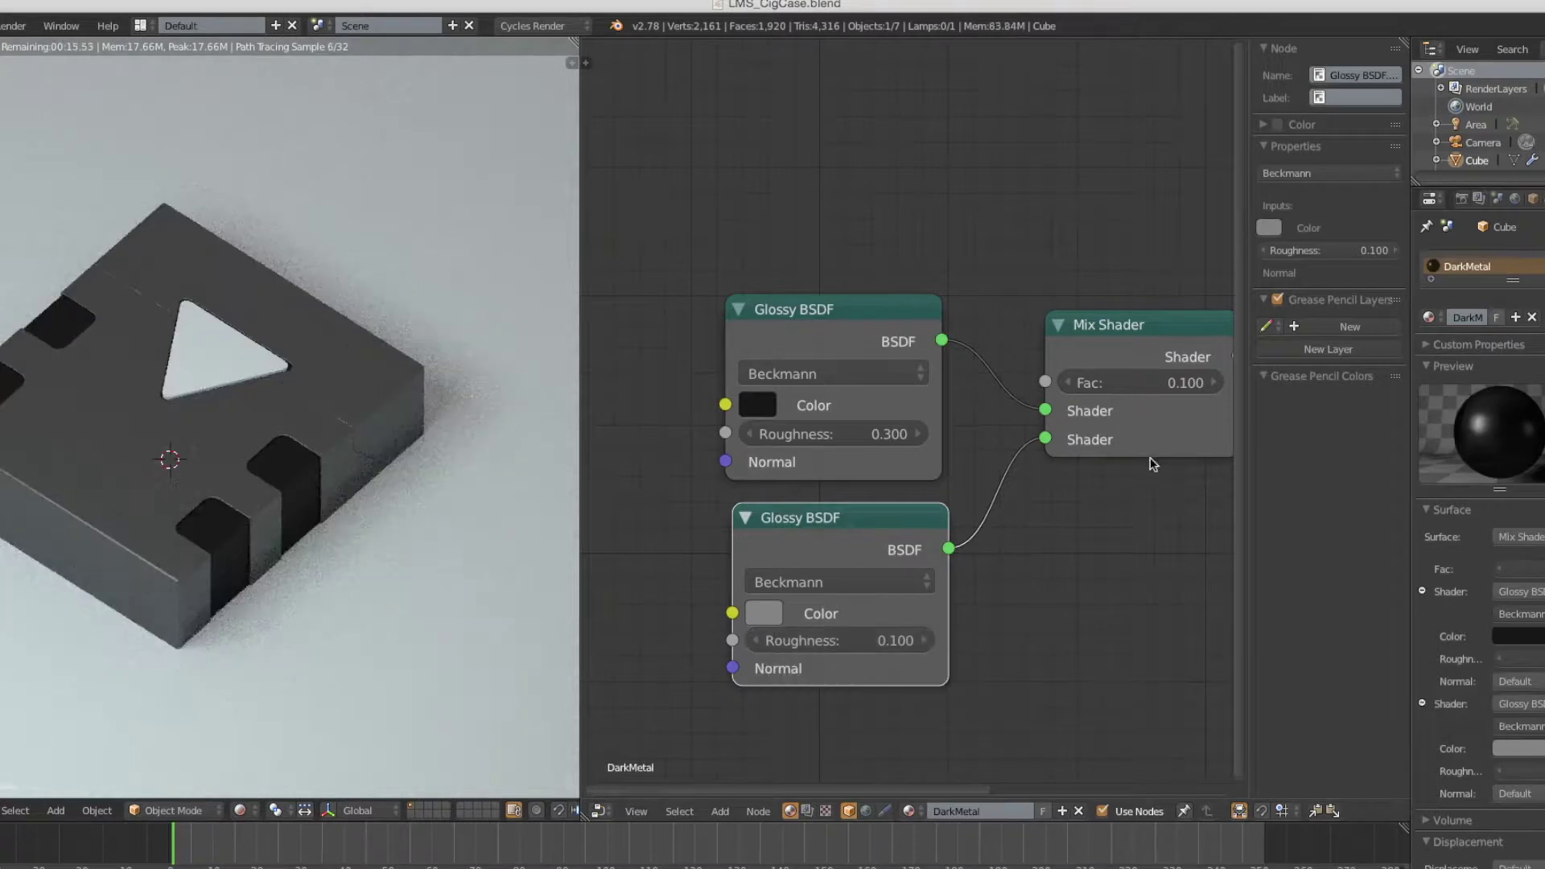
mouse_move(755, 366)
middle_down()
mouse_move(624, 377)
mouse_move(756, 386)
middle_up()
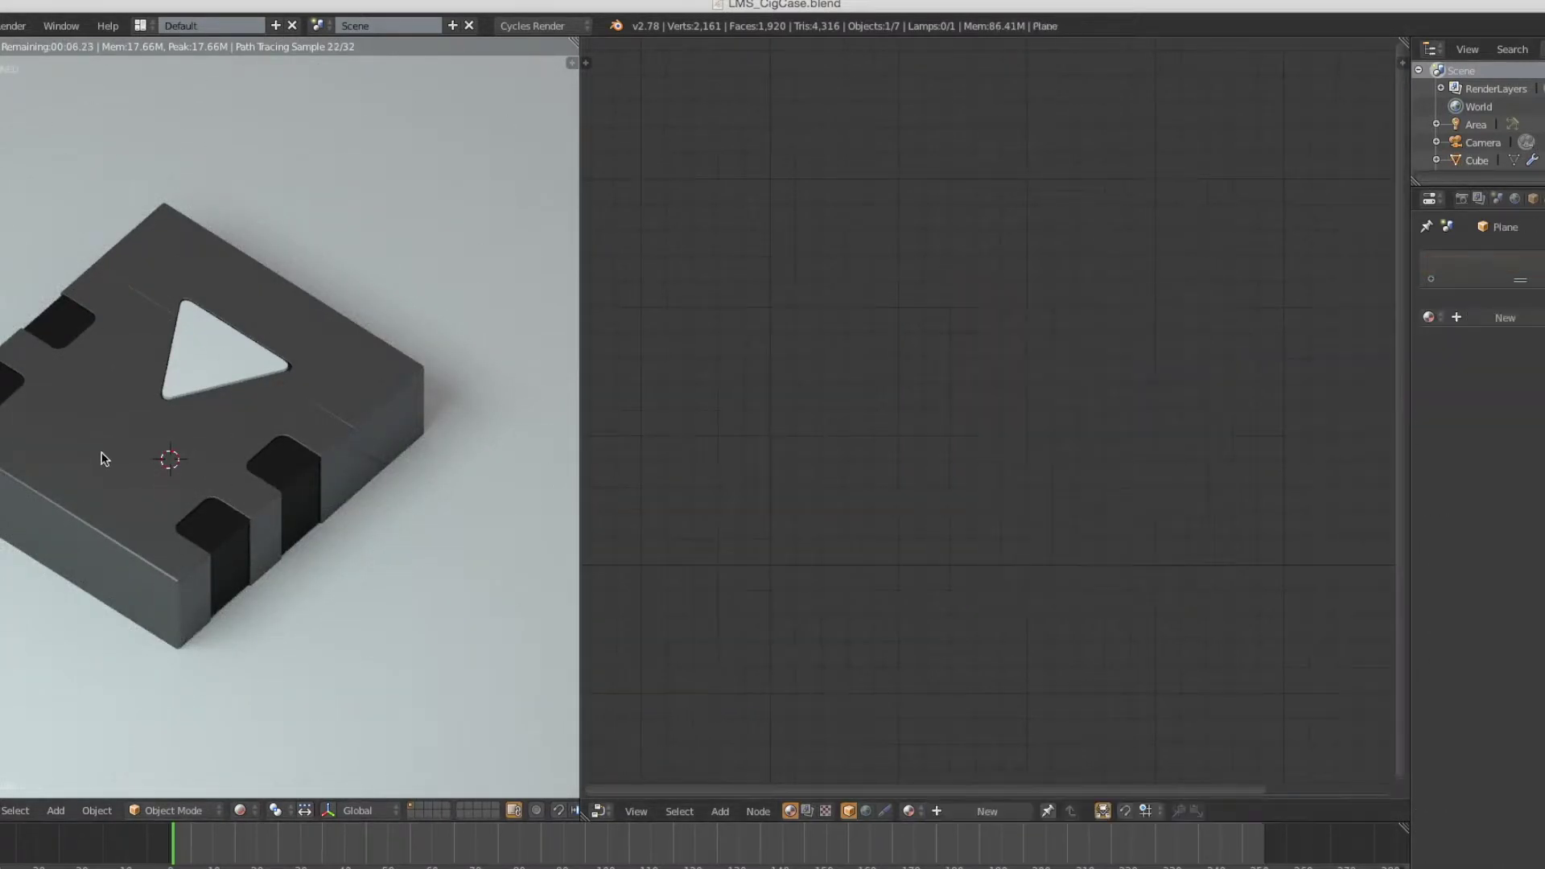
Step: Set the Kevlar GlossyColor to R 0.689, G 0.785, B 1.0 and preview the blue-black case rendered
click(707, 416)
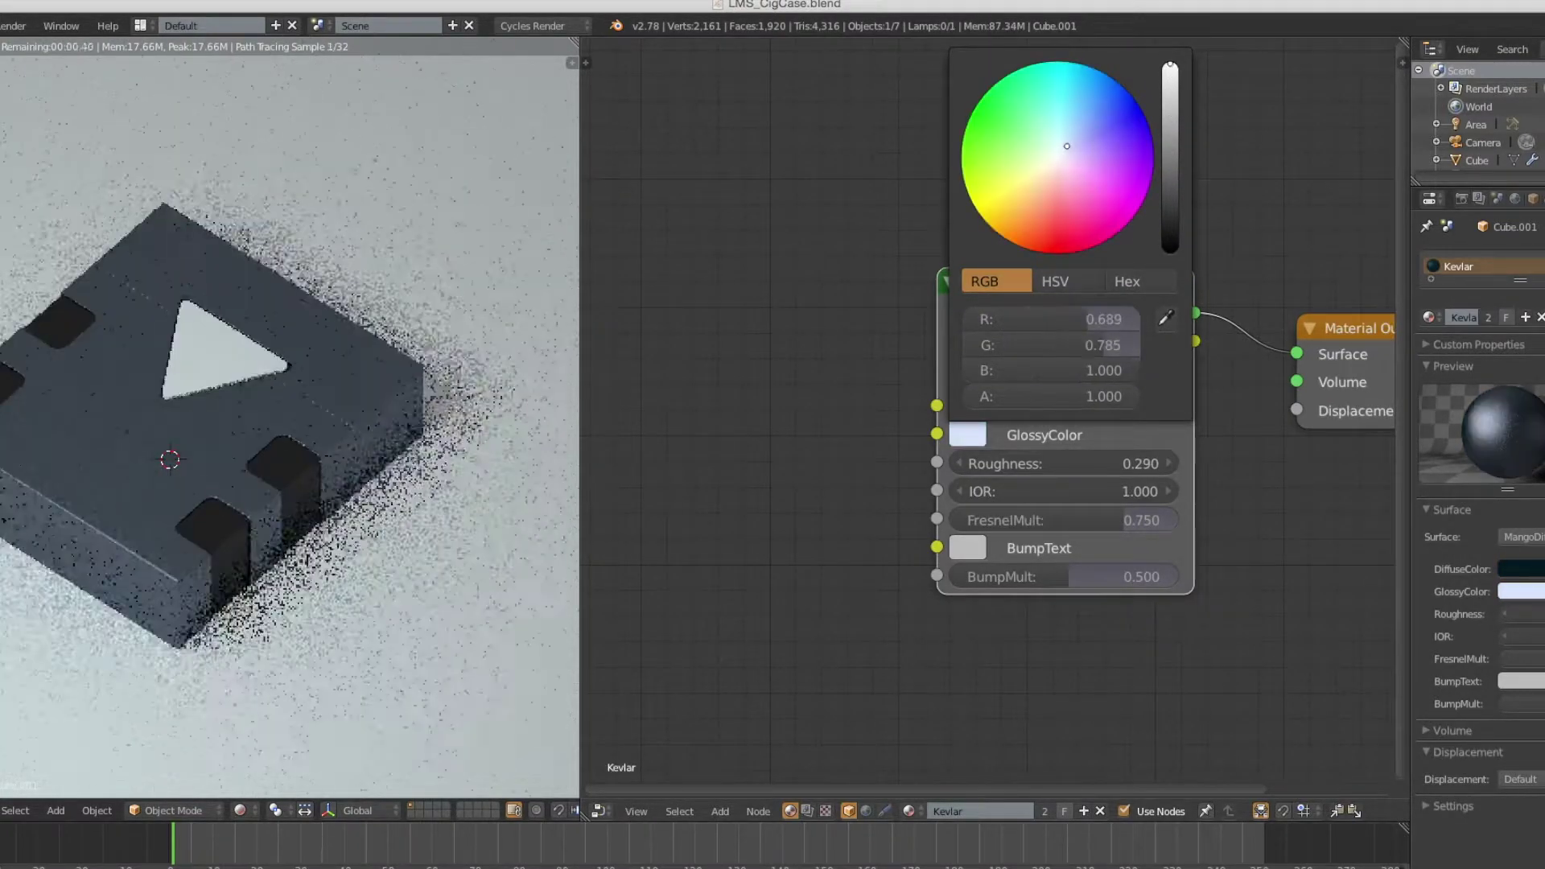
middle_drag(800, 214, 960, 211)
key(shift+space)
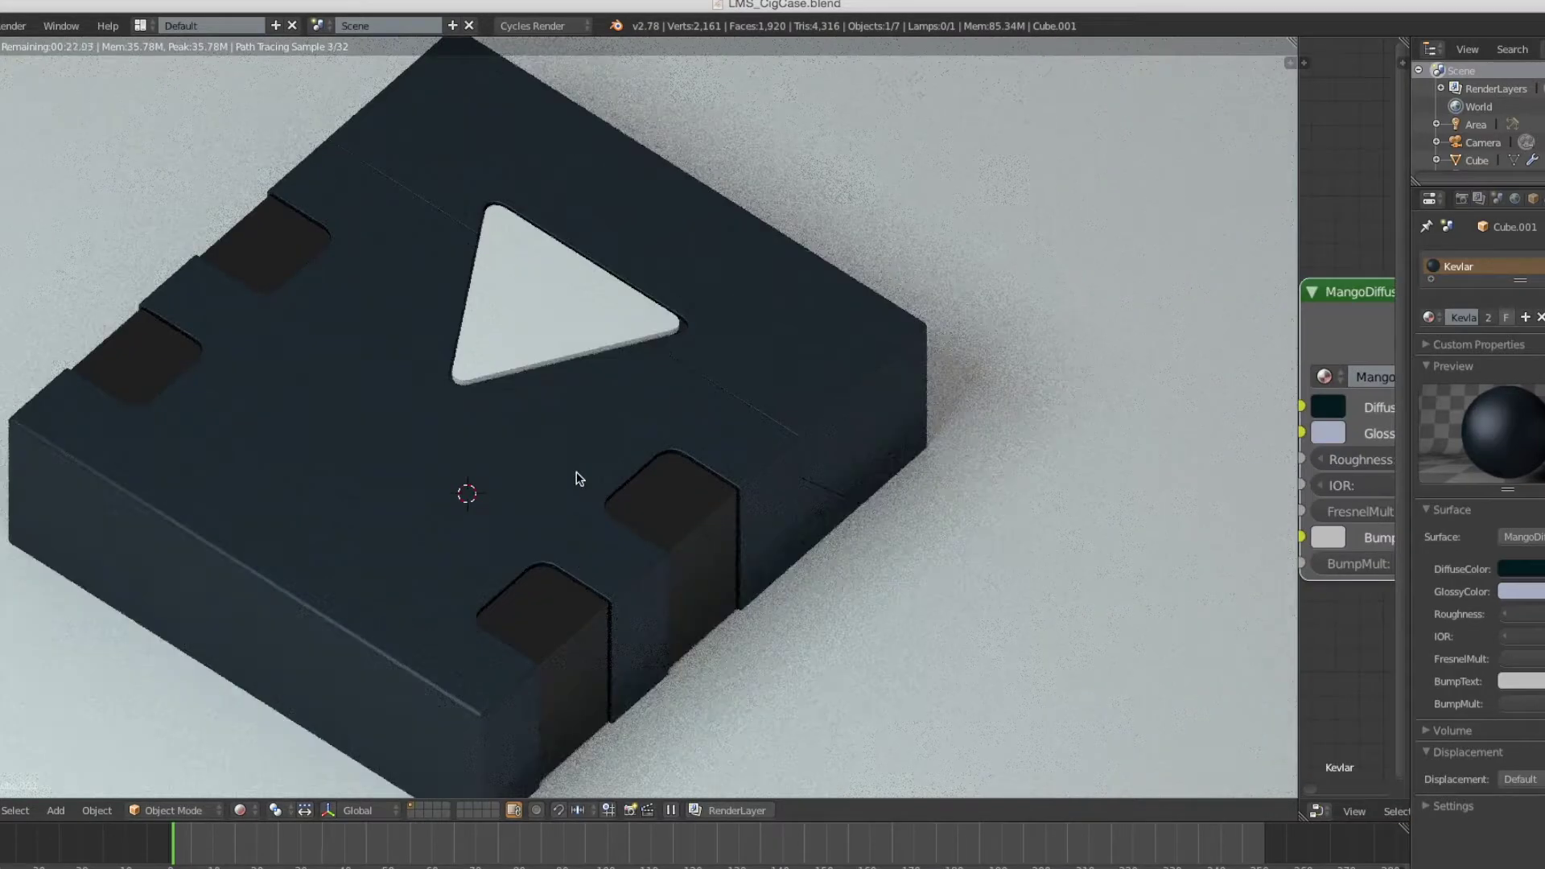
mouse_move(576, 471)
middle_down()
mouse_move(680, 473)
mouse_move(666, 518)
middle_up()
scroll(667, 515, up, 5)
scroll(666, 513, down, 5)
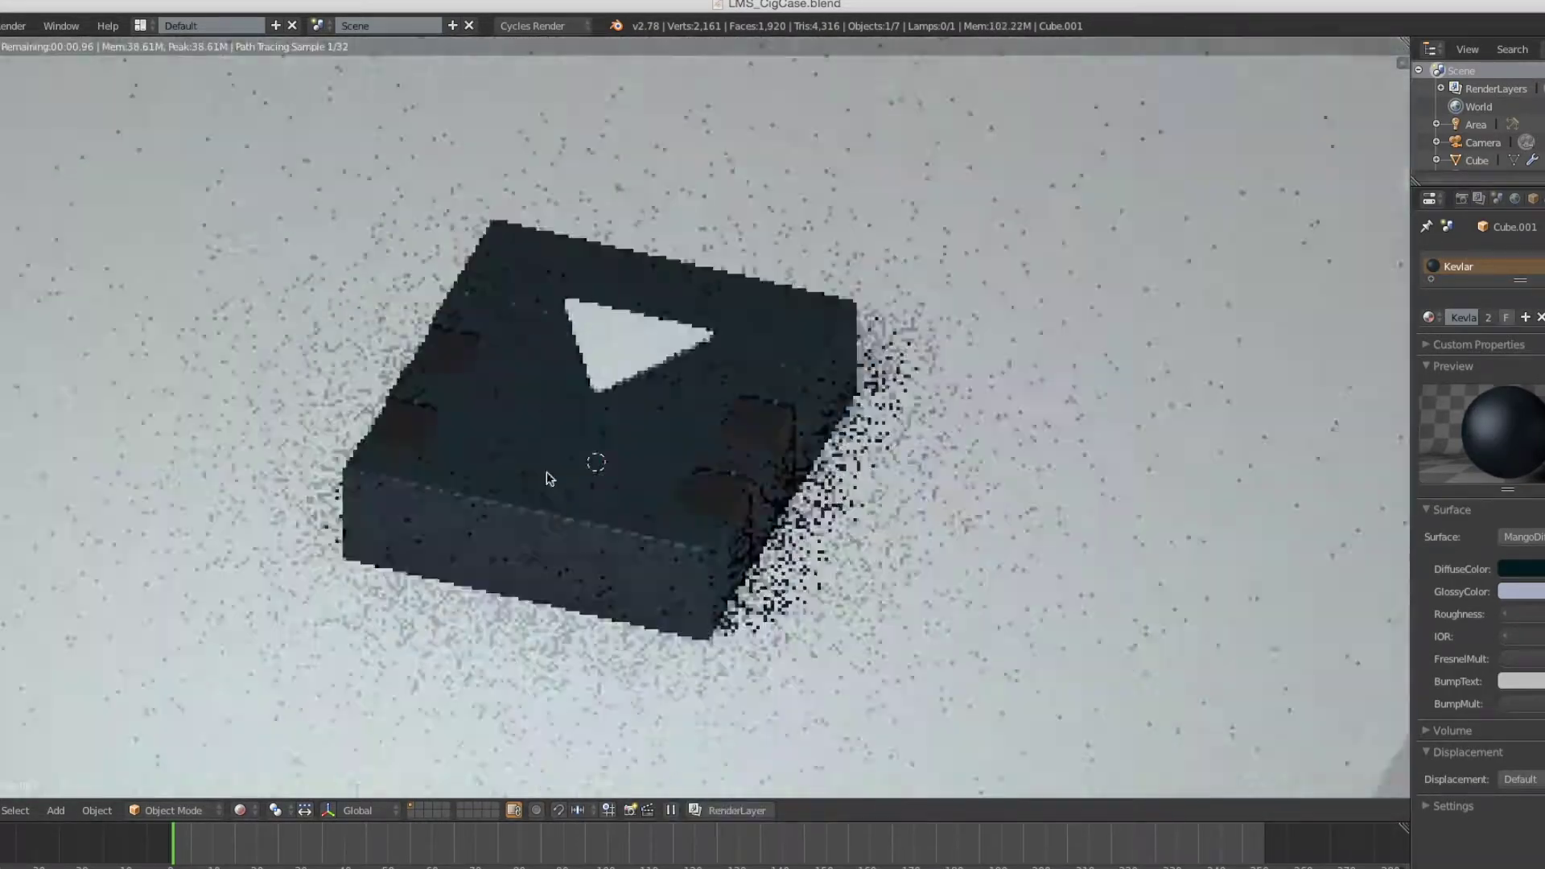
middle_drag(547, 472, 640, 507)
scroll(640, 507, up, 3)
right_click(785, 479)
scroll(785, 478, up, 3)
key(shift+space)
key(shift+z)
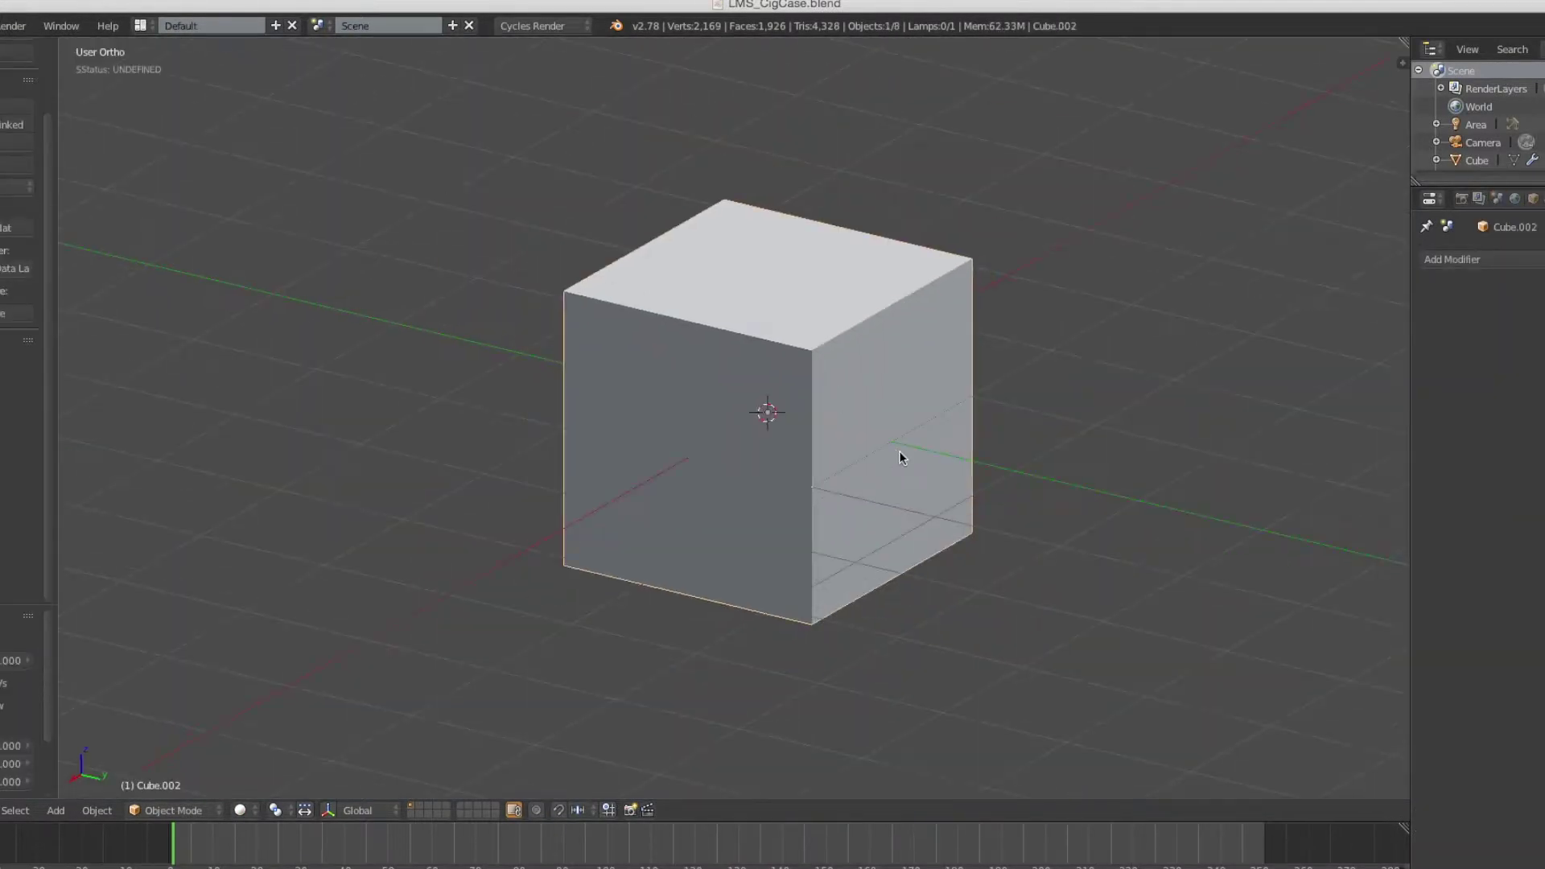
Step: Scale the new cube into a small flat block and add Subdivision Surface with Ctrl+1
key(s)
key(z)
key(s)
key(y)
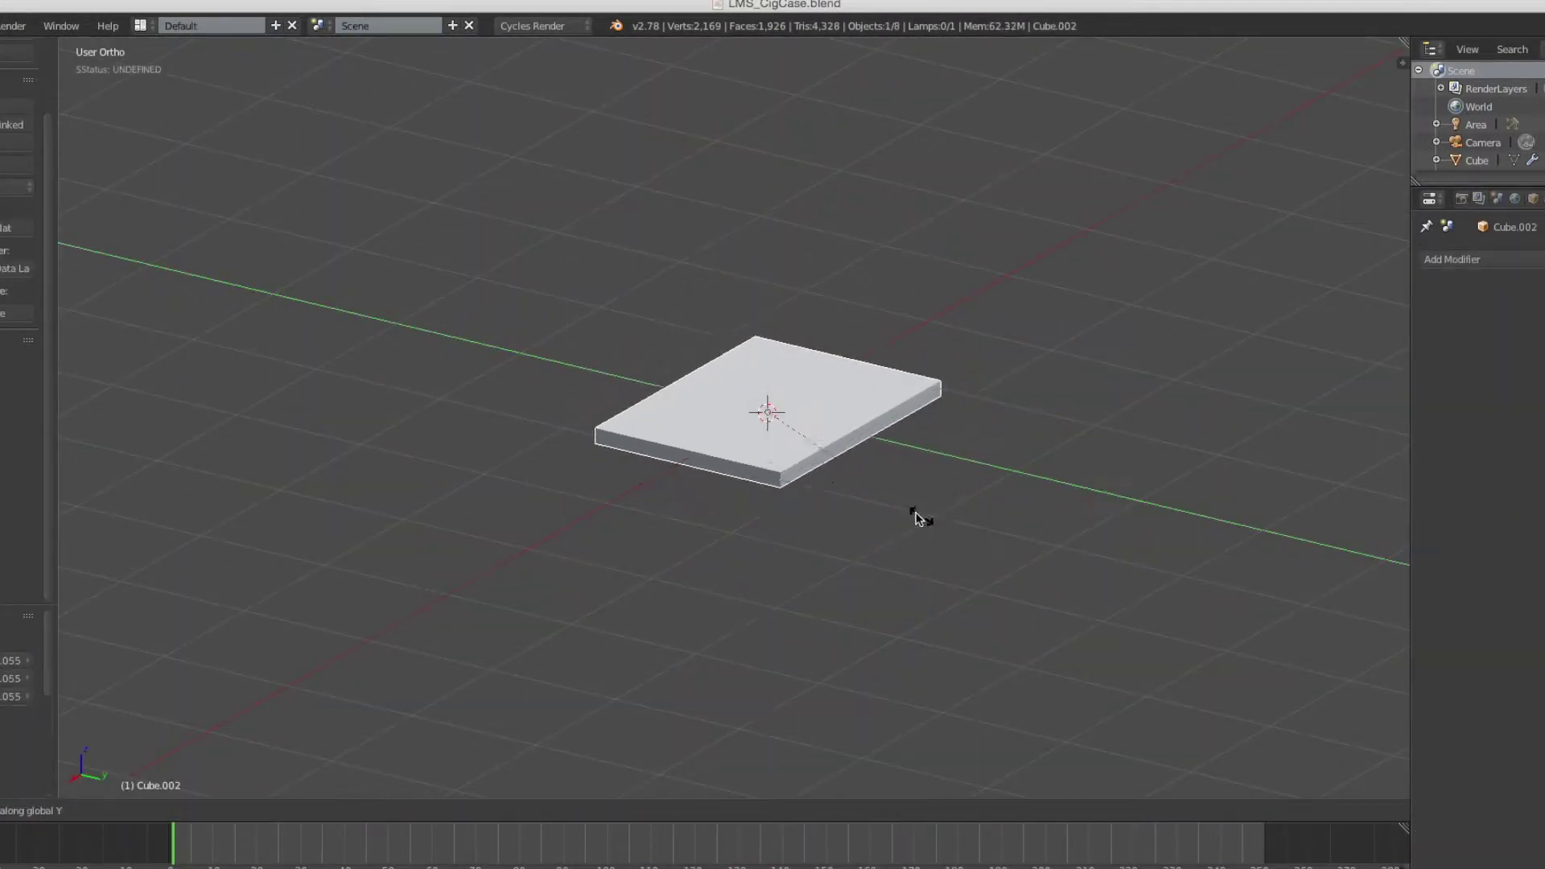
key(s)
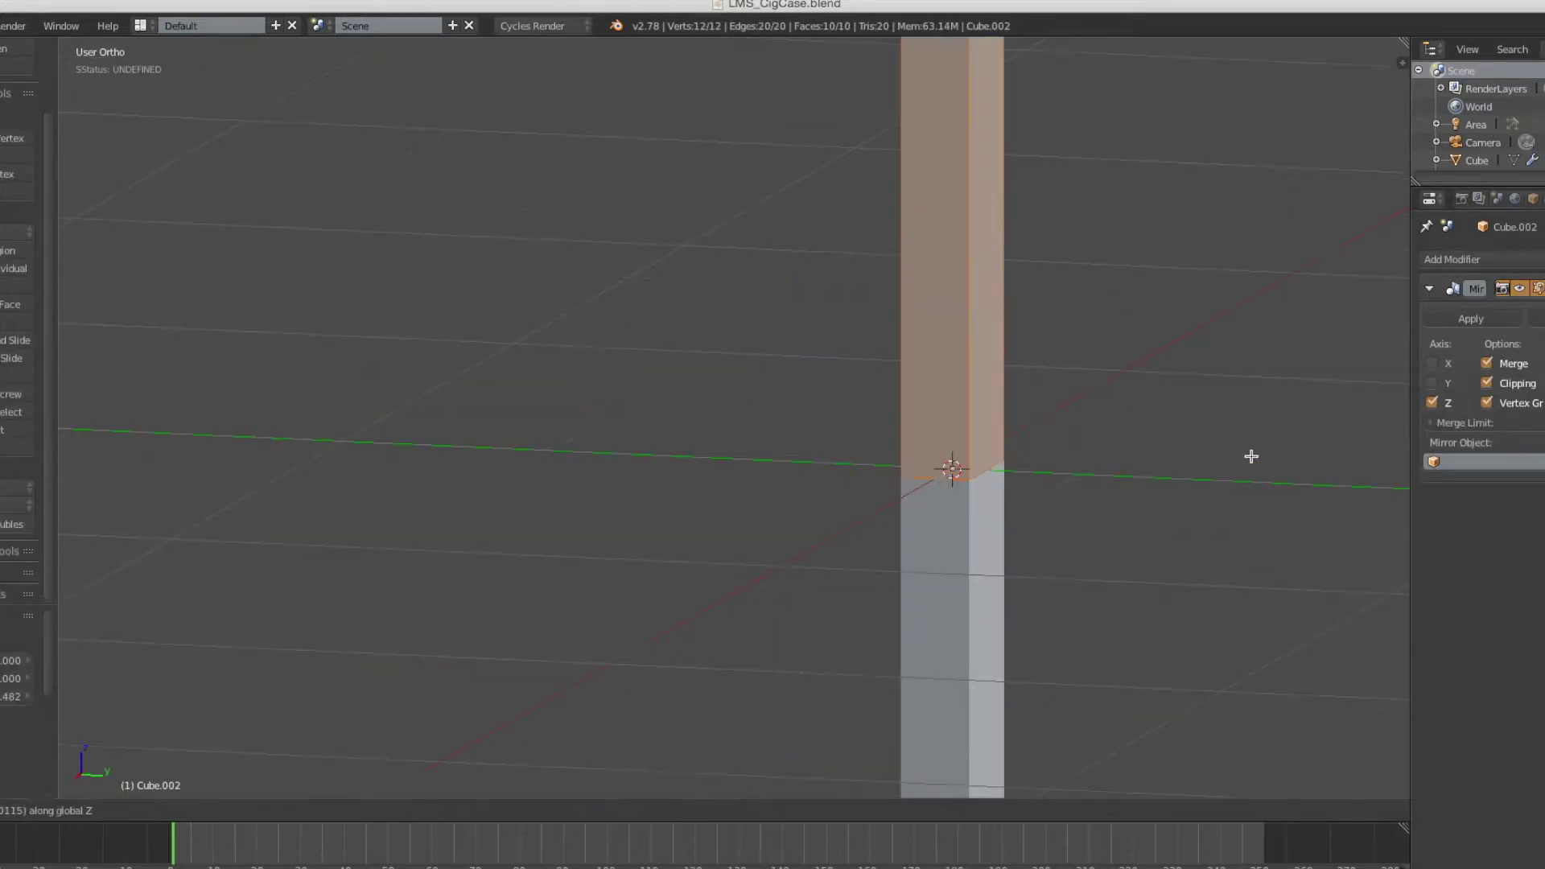
scroll(1239, 500, down, 5)
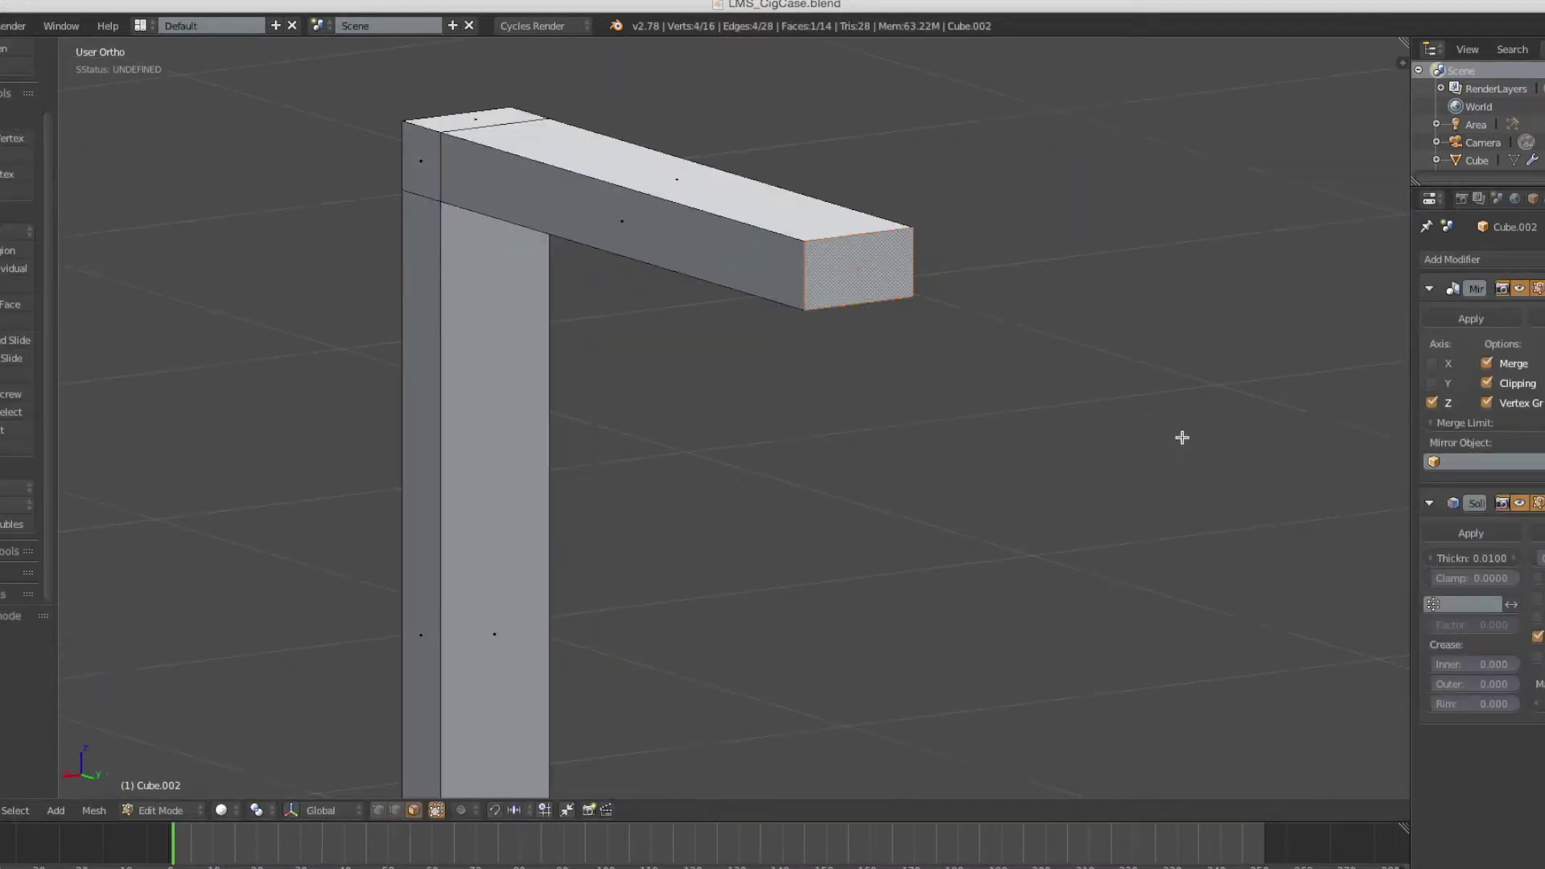
key(ctrl+1)
middle_drag(1276, 555, 959, 459)
Step: Add two loop cuts across the L-shaped clip's arm
key(ctrl+r)
click(1062, 265)
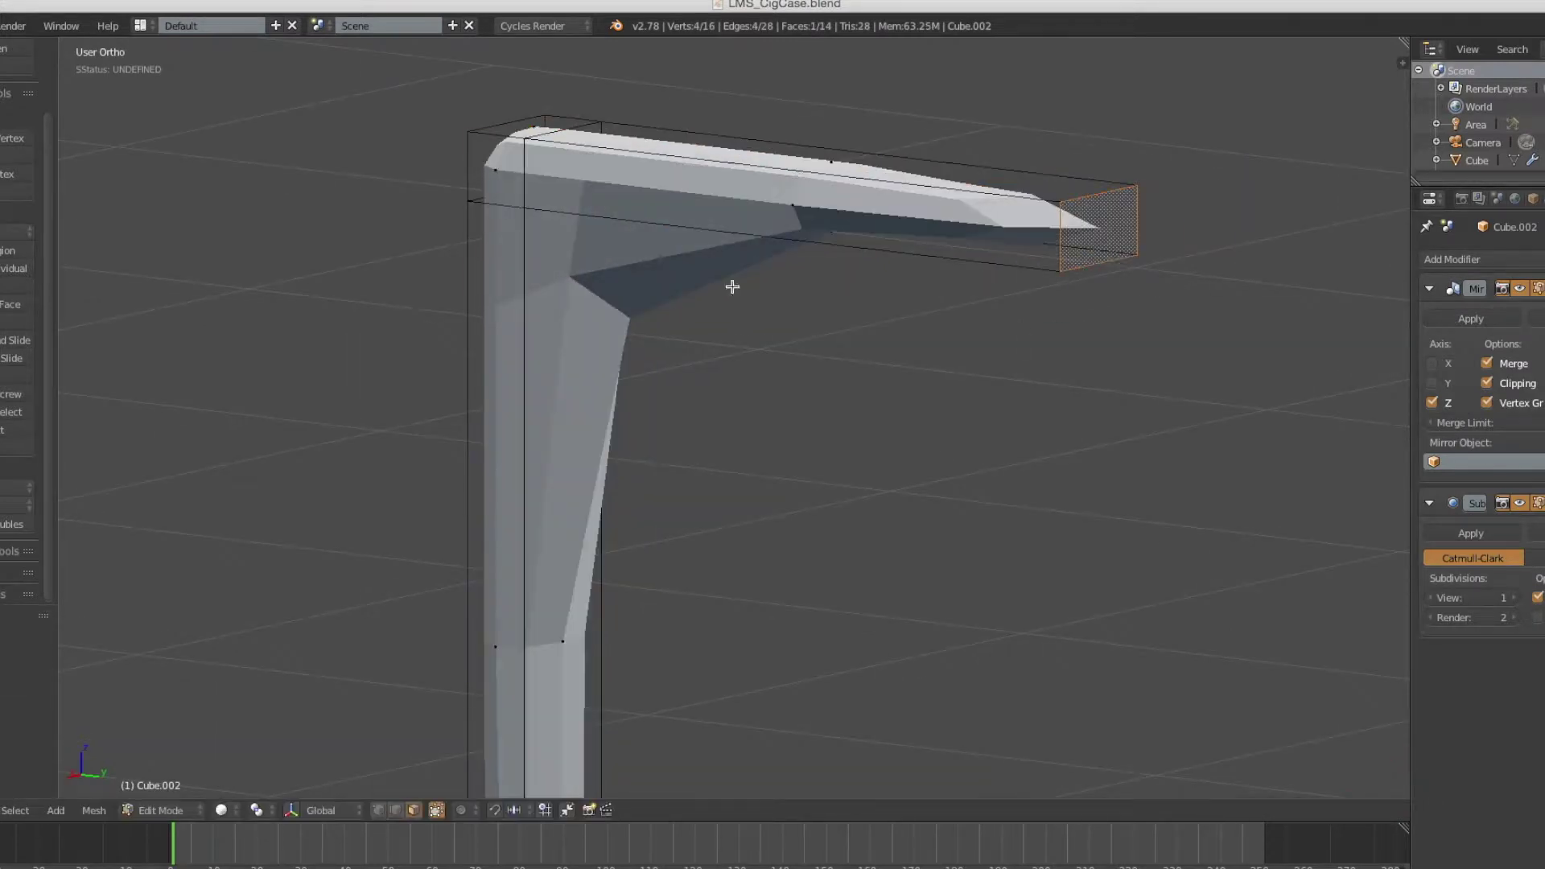
middle_drag(732, 286, 534, 114)
scroll(860, 593, up, 5)
scroll(861, 593, down, 5)
key(ctrl+r)
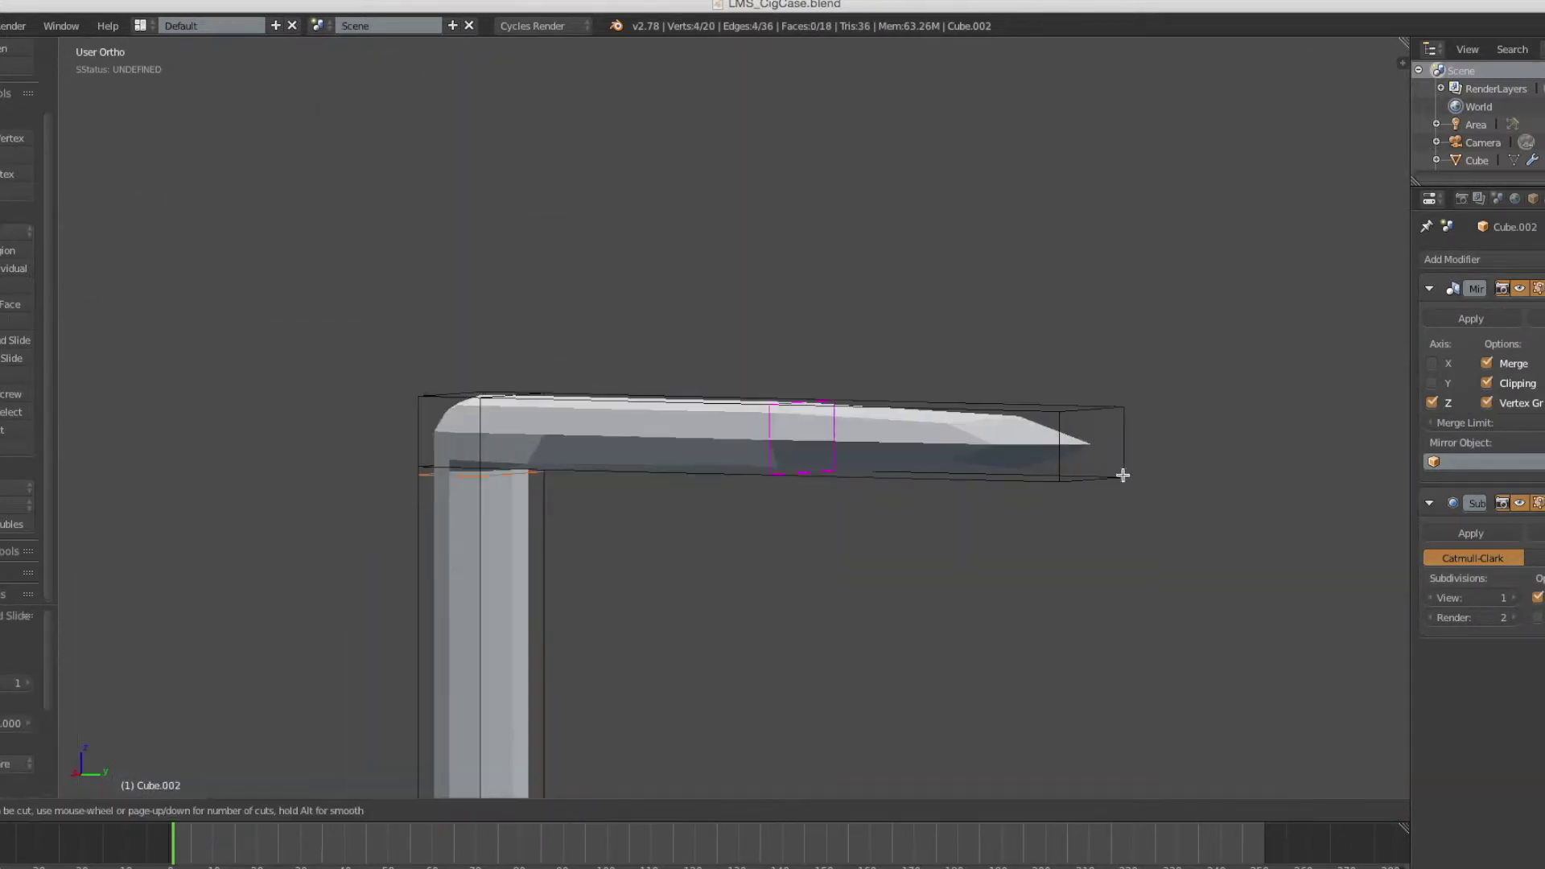
click(1121, 472)
middle_drag(1121, 473, 959, 515)
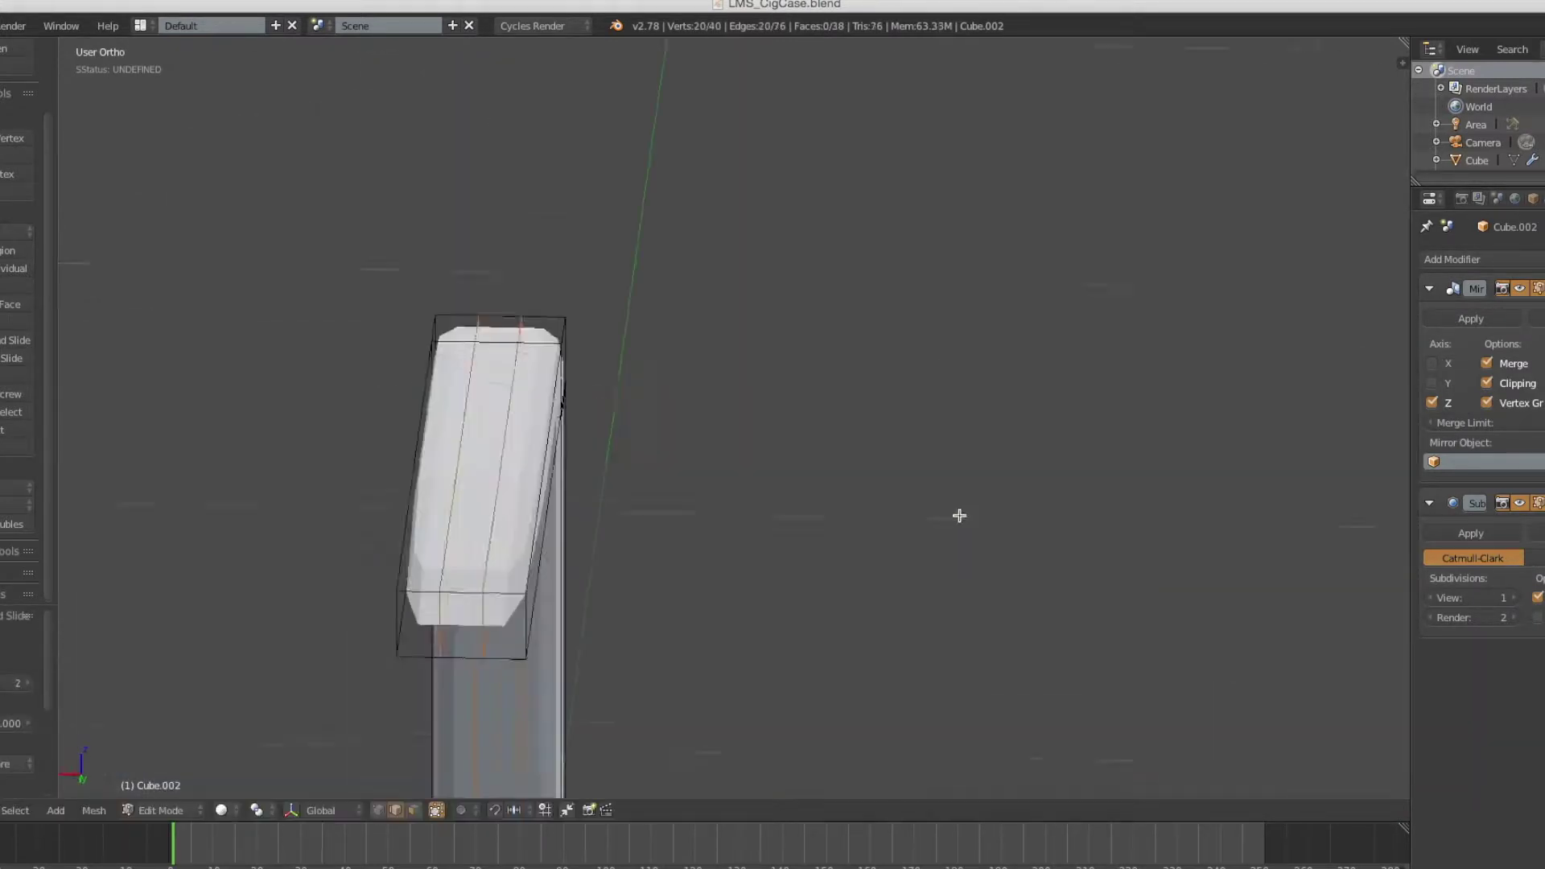
Step: Raise the Subdivision View level to 2 and add a loop cut along the arm's length
click(1513, 598)
middle_drag(1046, 596, 899, 585)
middle_drag(564, 590, 686, 609)
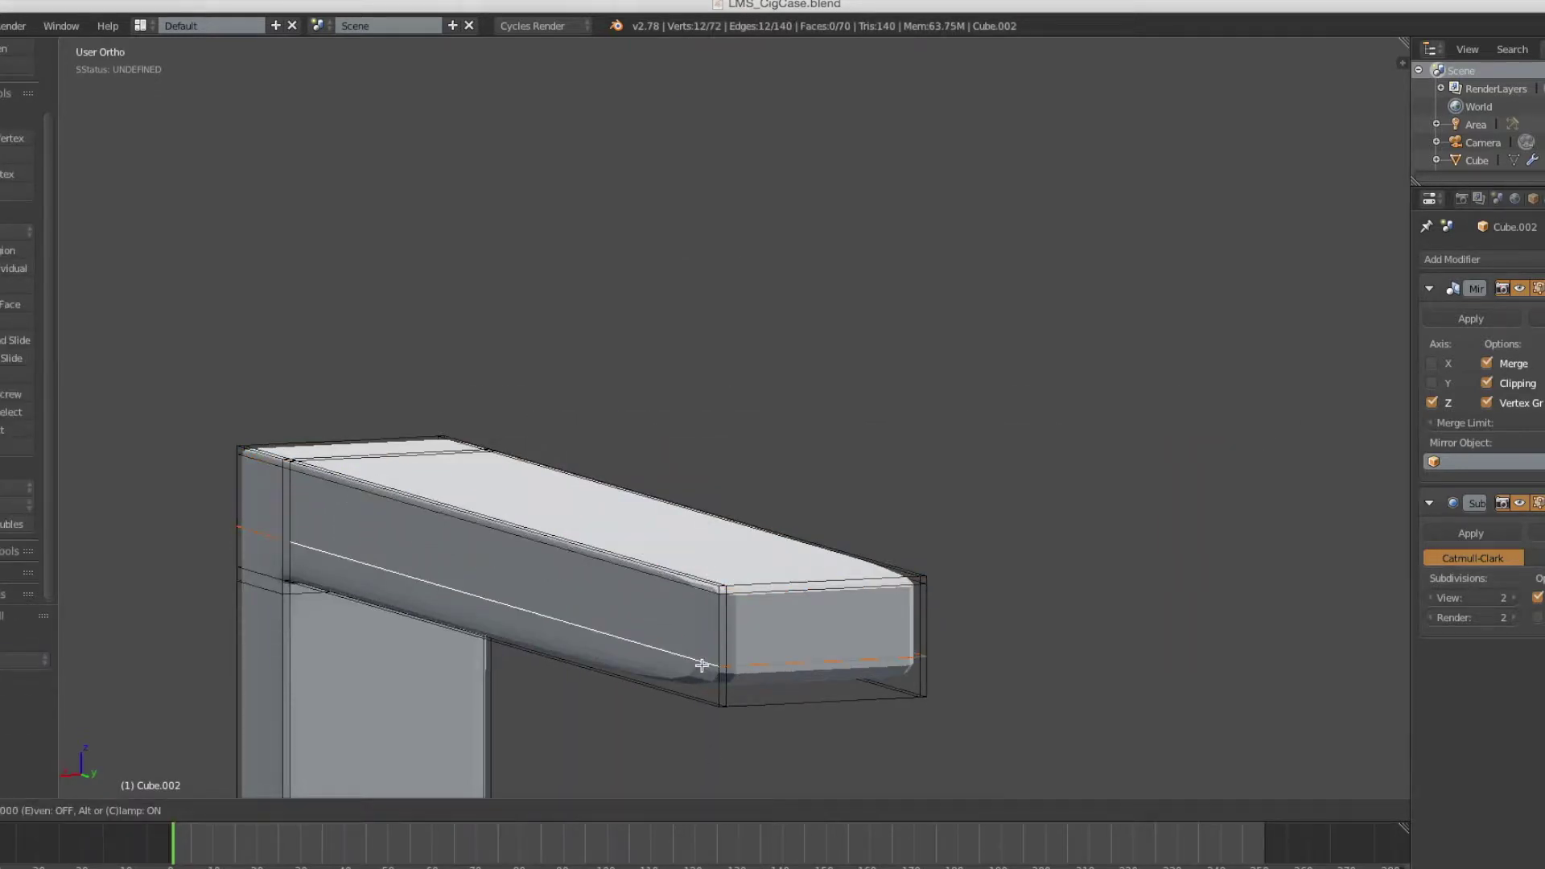
middle_drag(699, 715, 887, 552)
key(ctrl+r)
click(886, 552)
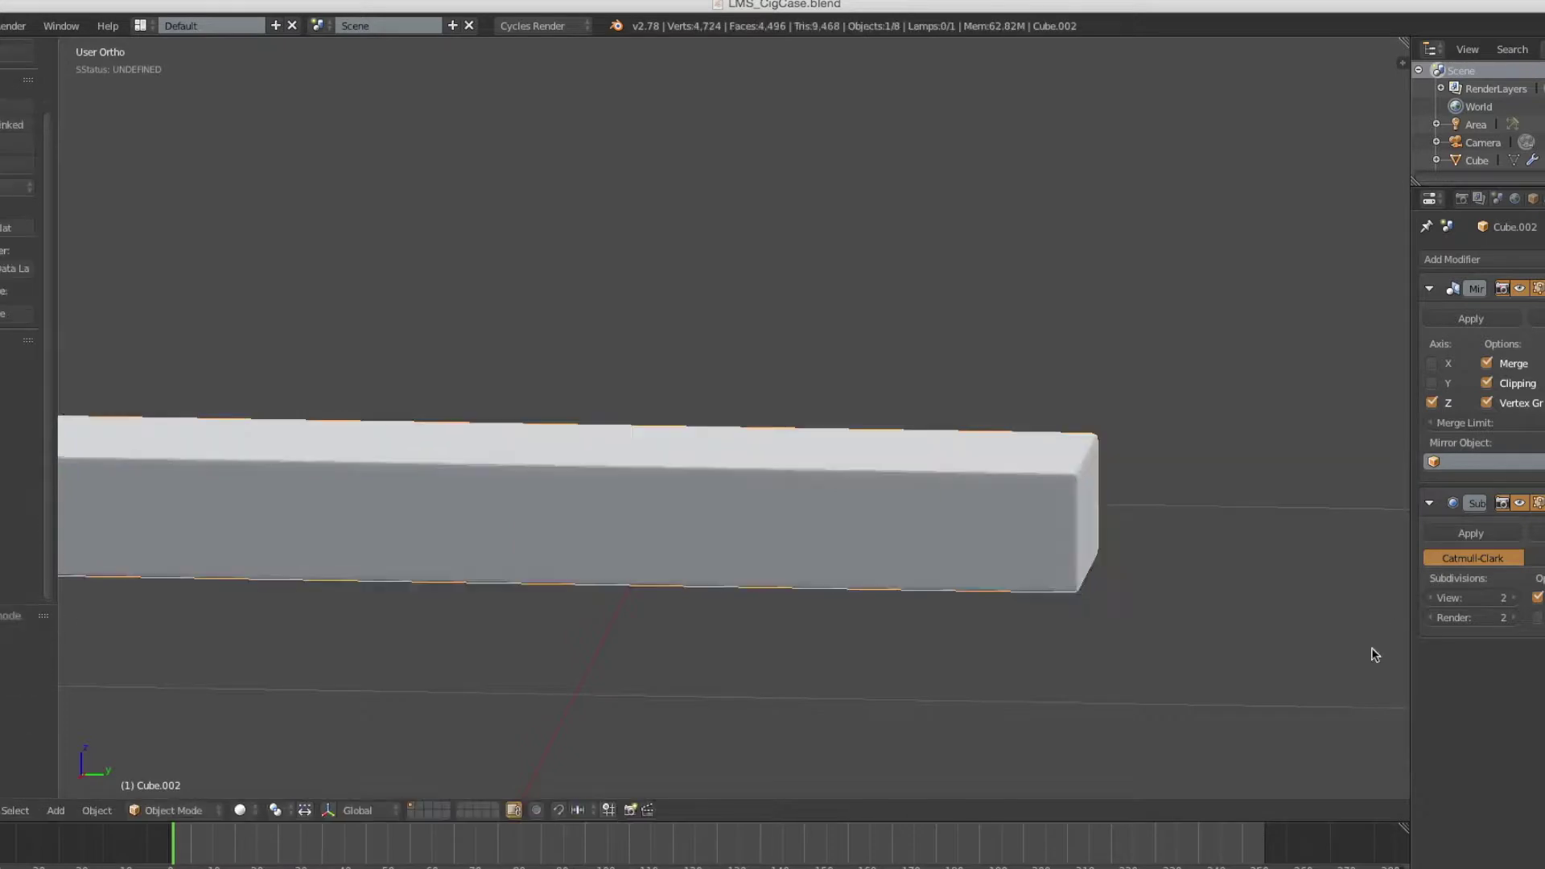
mouse_move(1375, 654)
middle_down()
mouse_move(838, 542)
mouse_move(649, 576)
mouse_move(233, 273)
mouse_move(1309, 603)
middle_up()
Step: Enter Edit Mode on the clip and select all its vertices
key(Tab)
scroll(717, 455, down, 5)
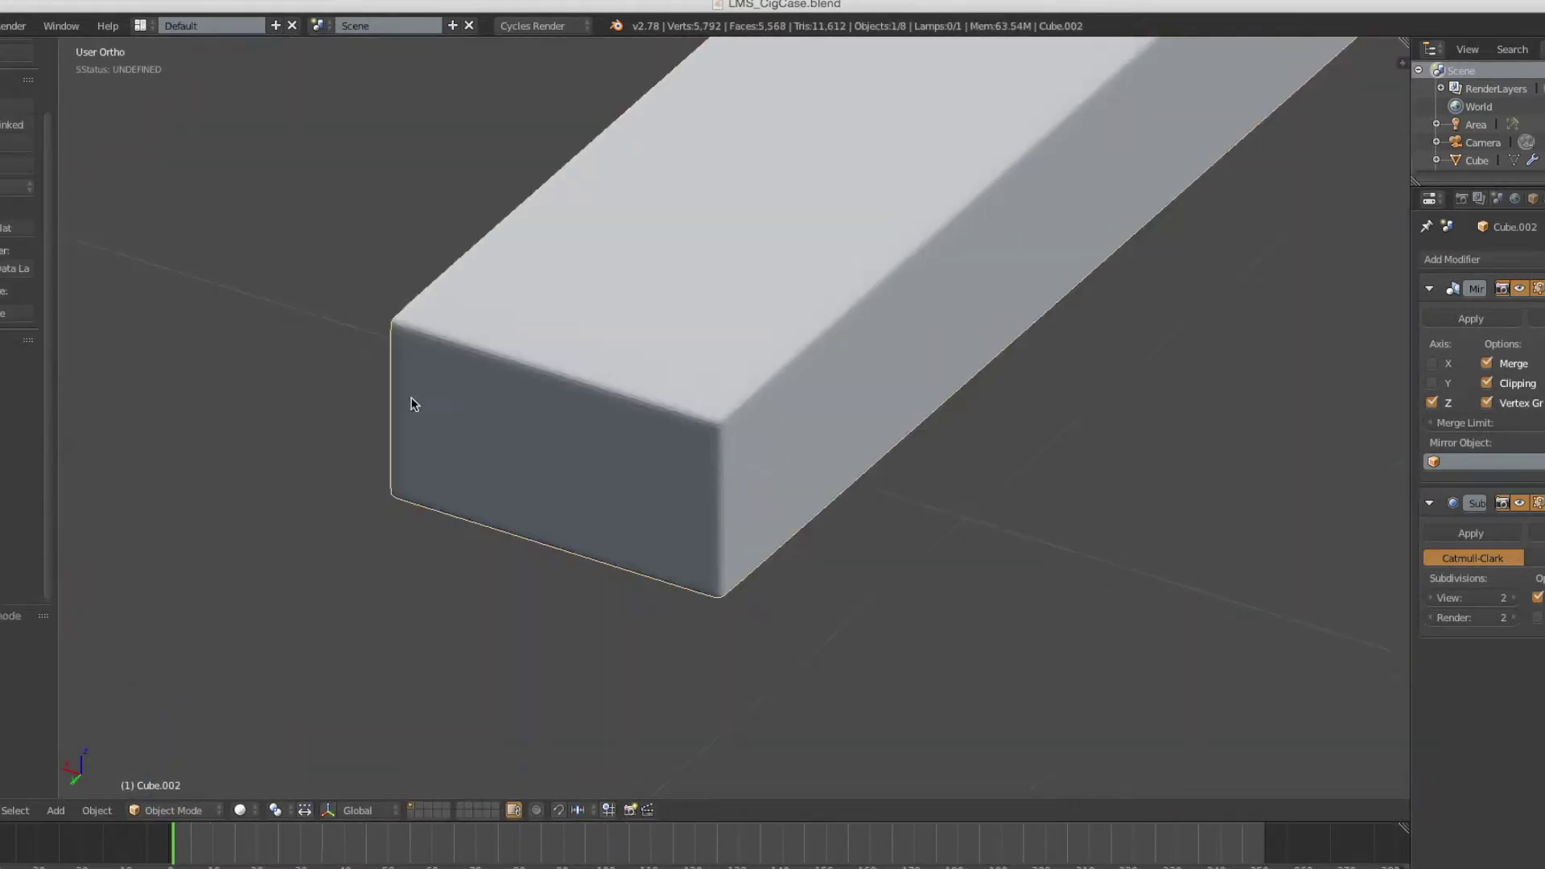
scroll(1172, 535, down, 4)
scroll(67, 319, down, 5)
key(a)
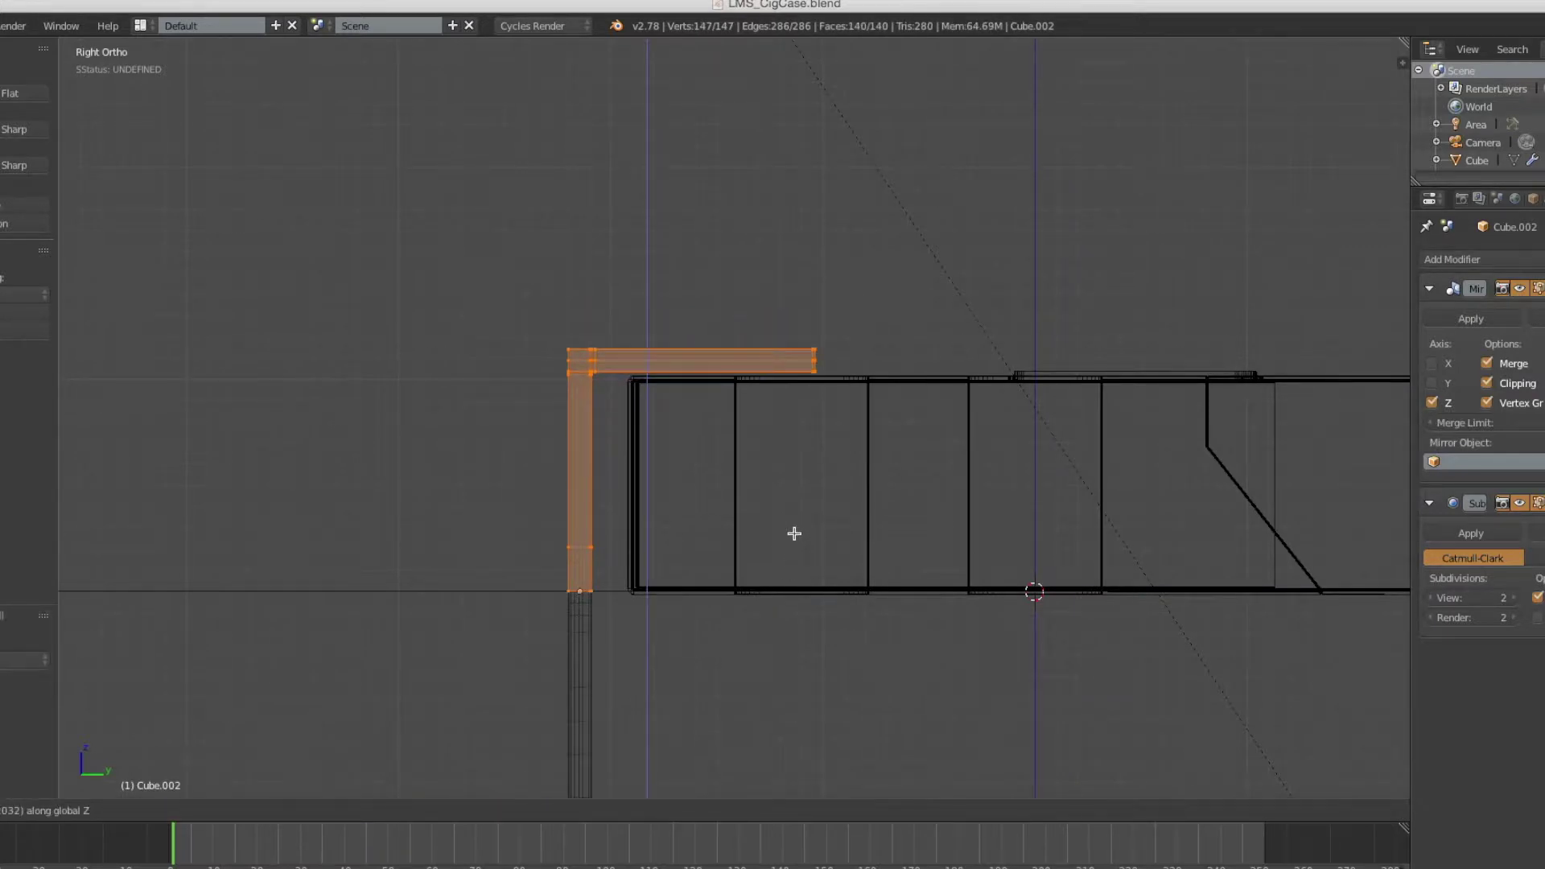
Step: Move the clip's top arm vertically so it sits over the case edge
key(ctrl+a)
click(733, 660)
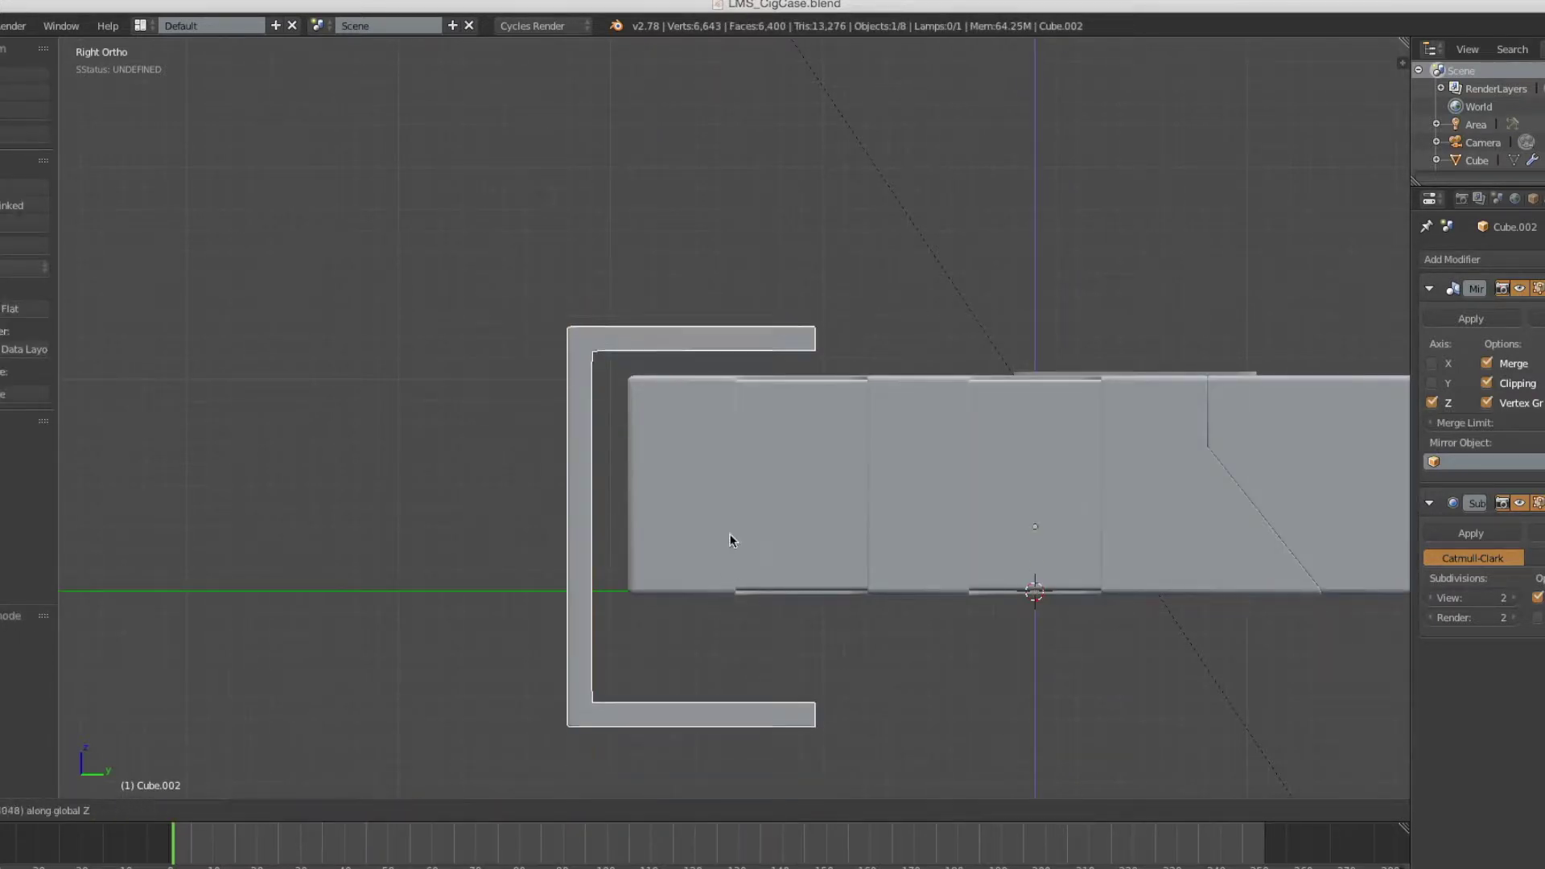
click(735, 531)
key(z)
key(a)
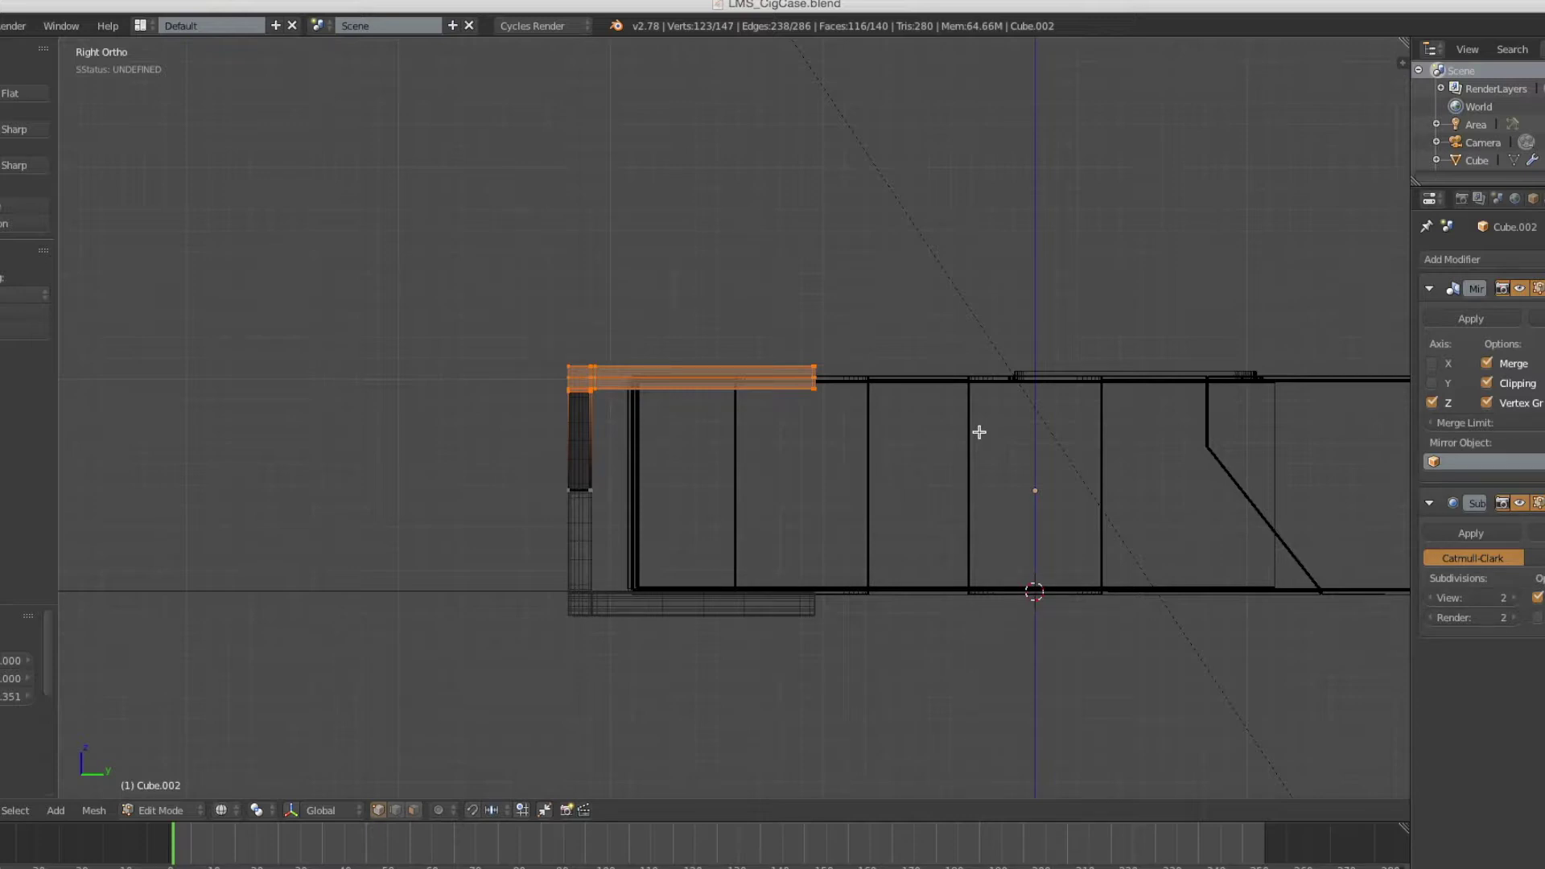
scroll(734, 418, up, 5)
key(g)
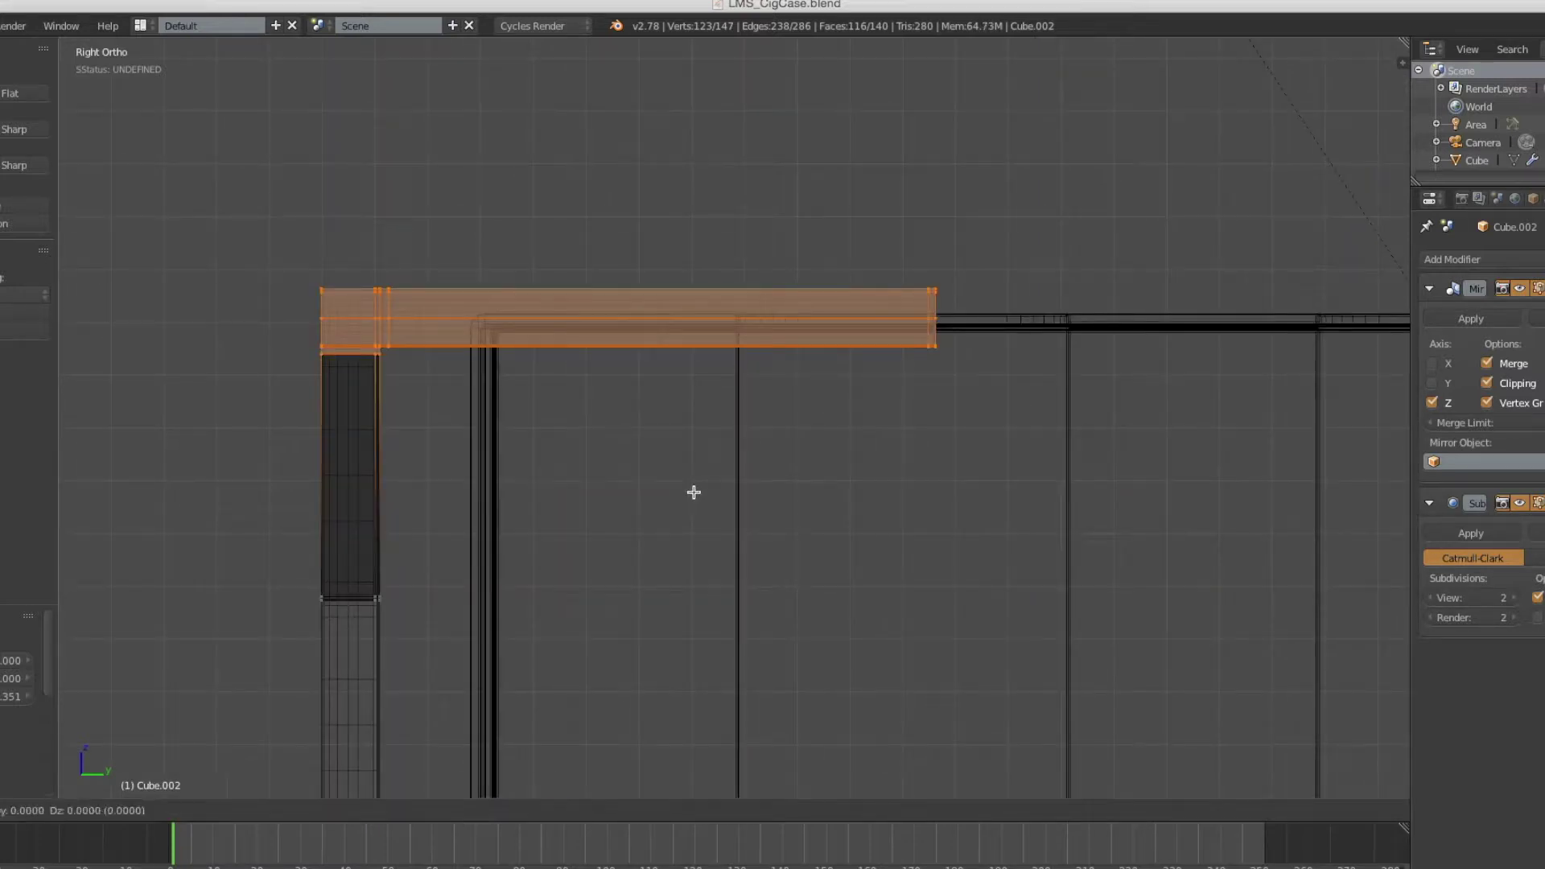
scroll(688, 457, down, 2)
scroll(708, 559, down, 2)
scroll(719, 588, down, 2)
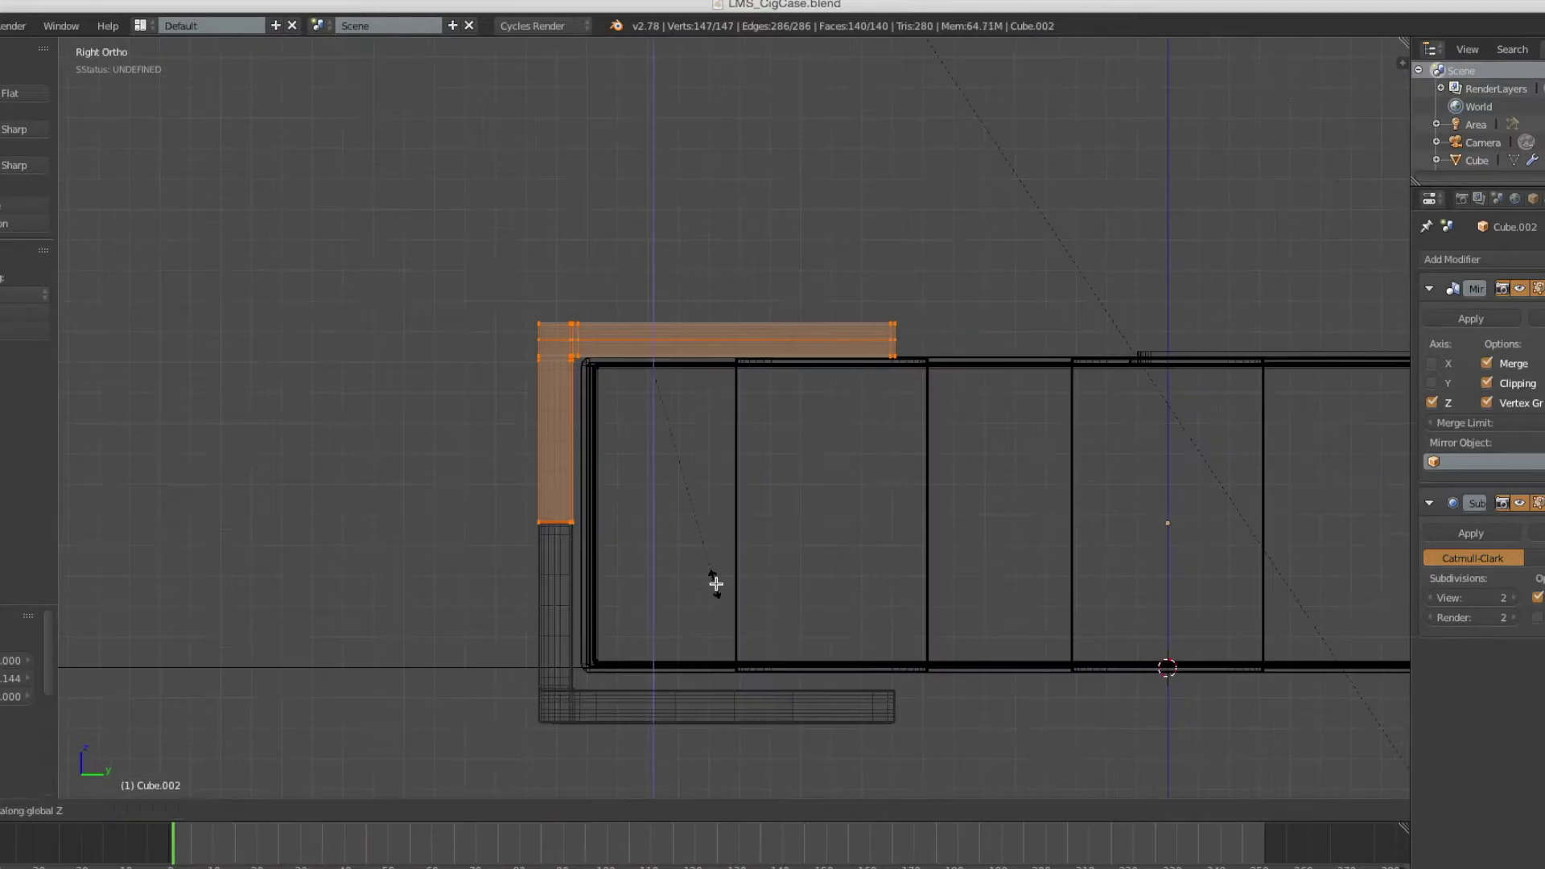
click(719, 596)
Step: Check the fit in solid shading and readjust the arm's height in Right Ortho
key(z)
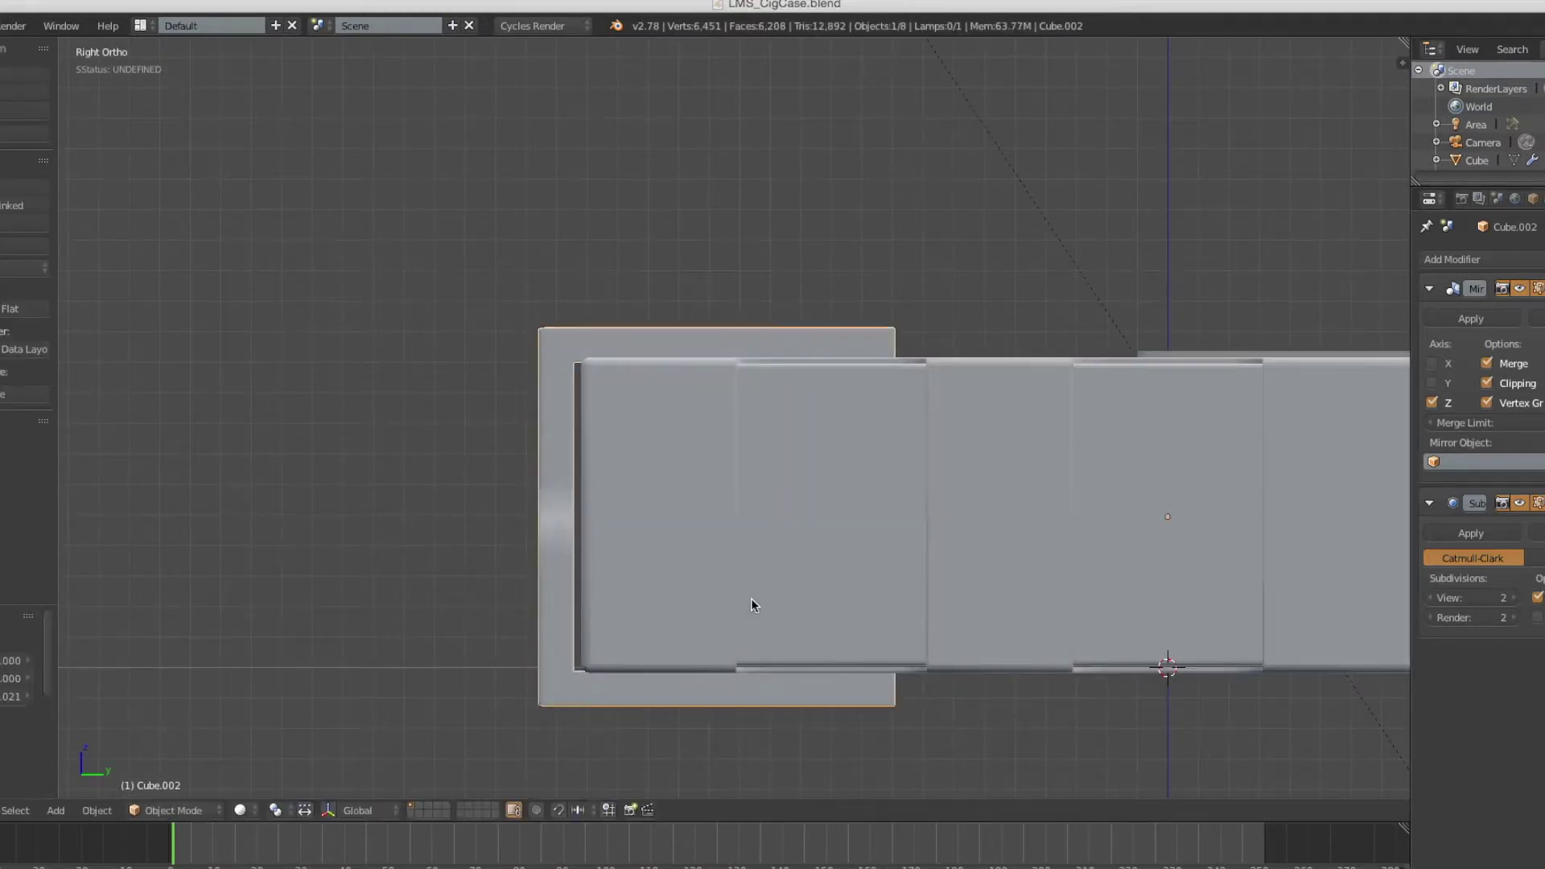
middle_drag(597, 428, 545, 488)
scroll(655, 561, up, 3)
scroll(800, 649, up, 2)
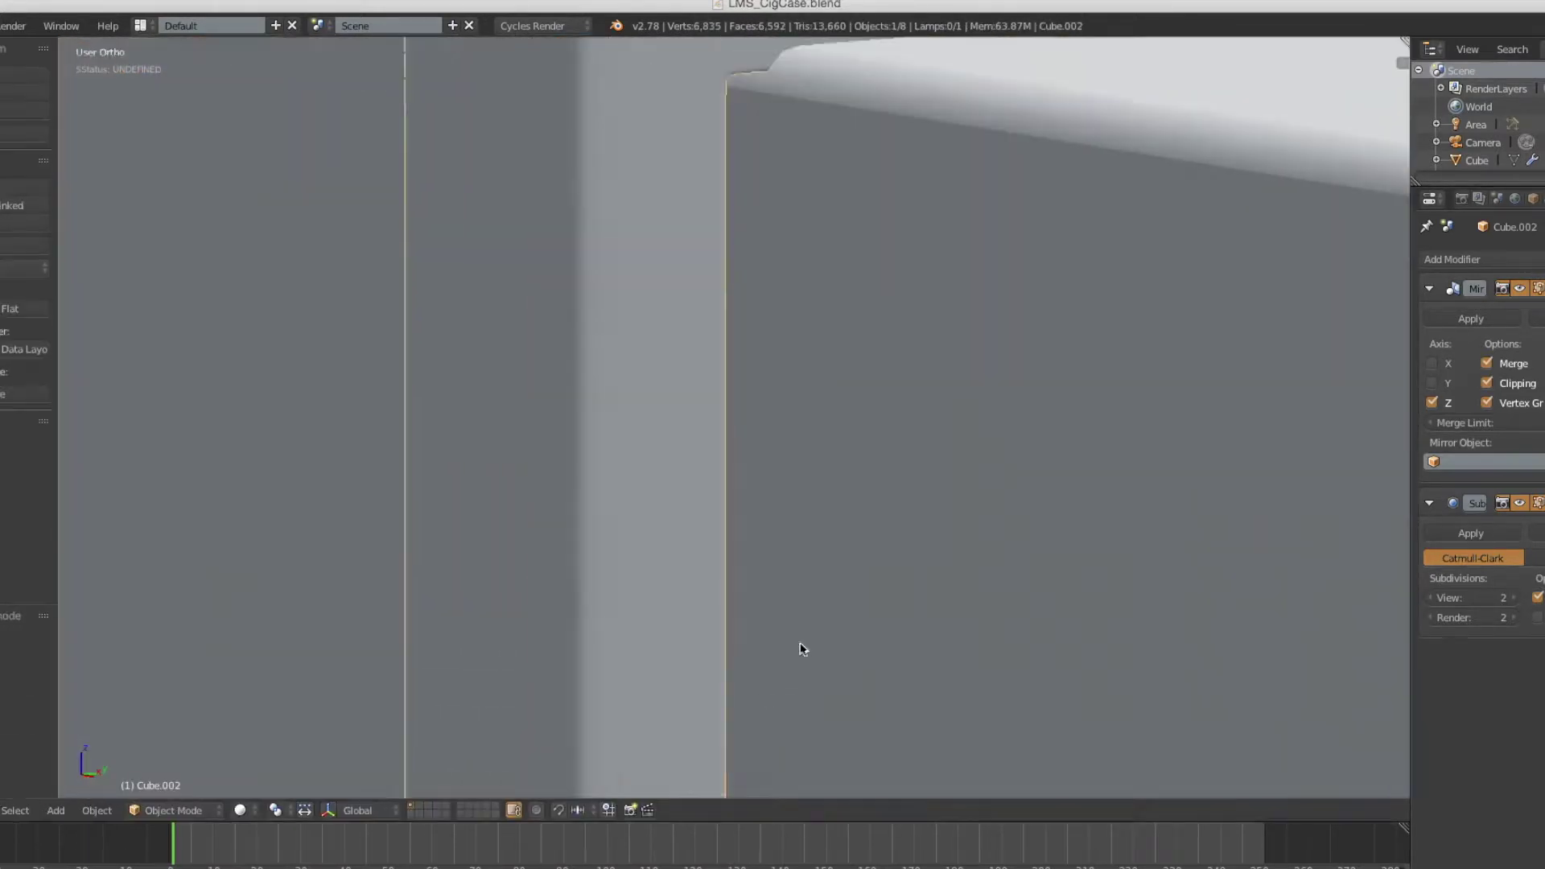
scroll(790, 649, down, 4)
key(z)
key(KP_3)
key(g)
key(z)
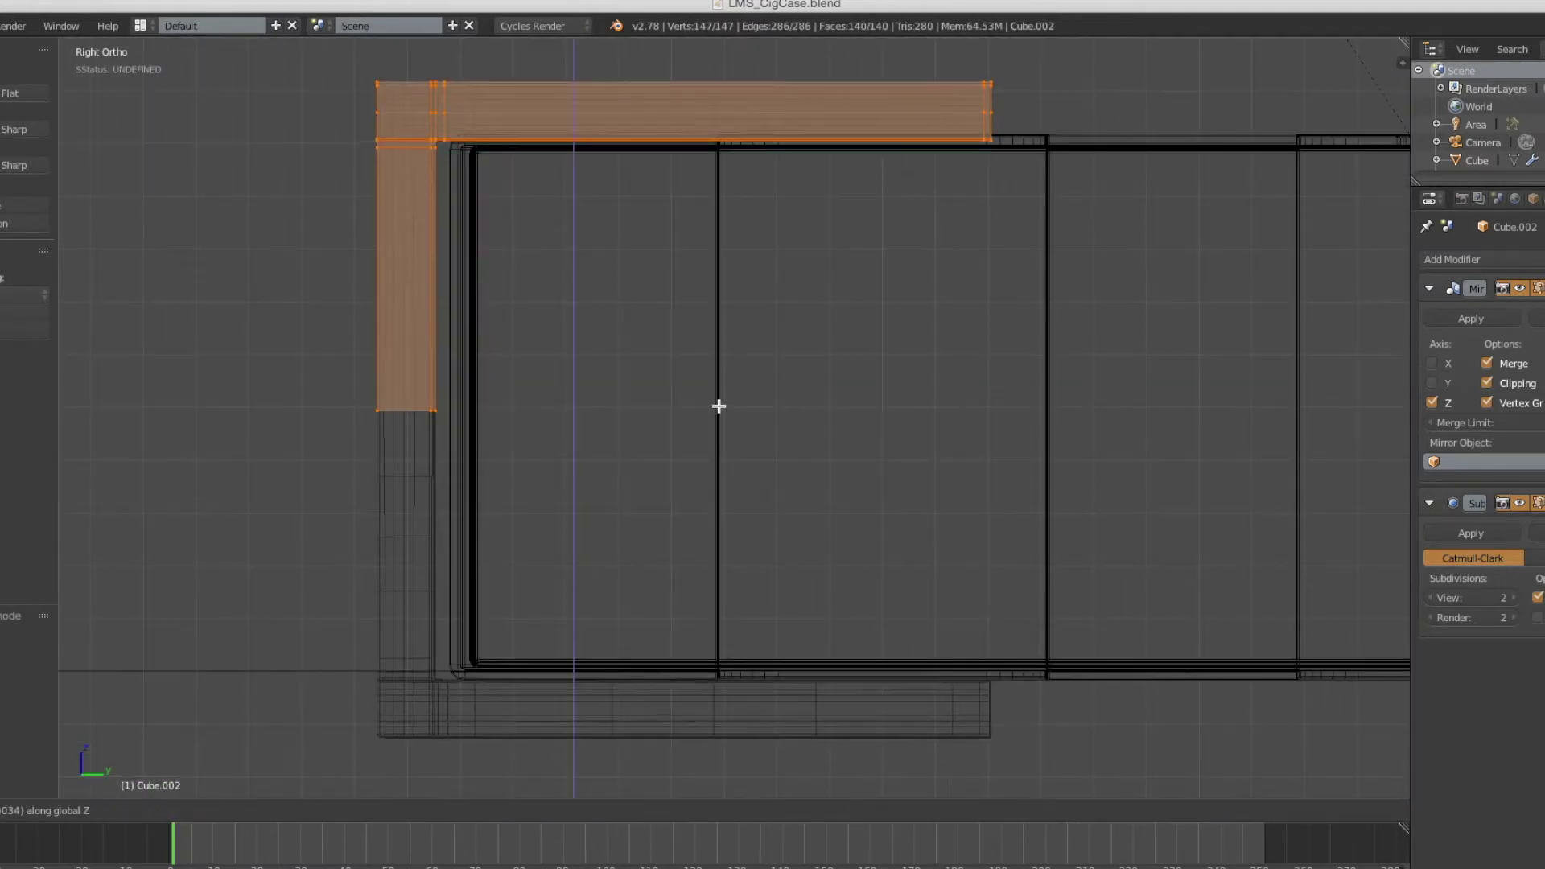
key(Escape)
key(Tab)
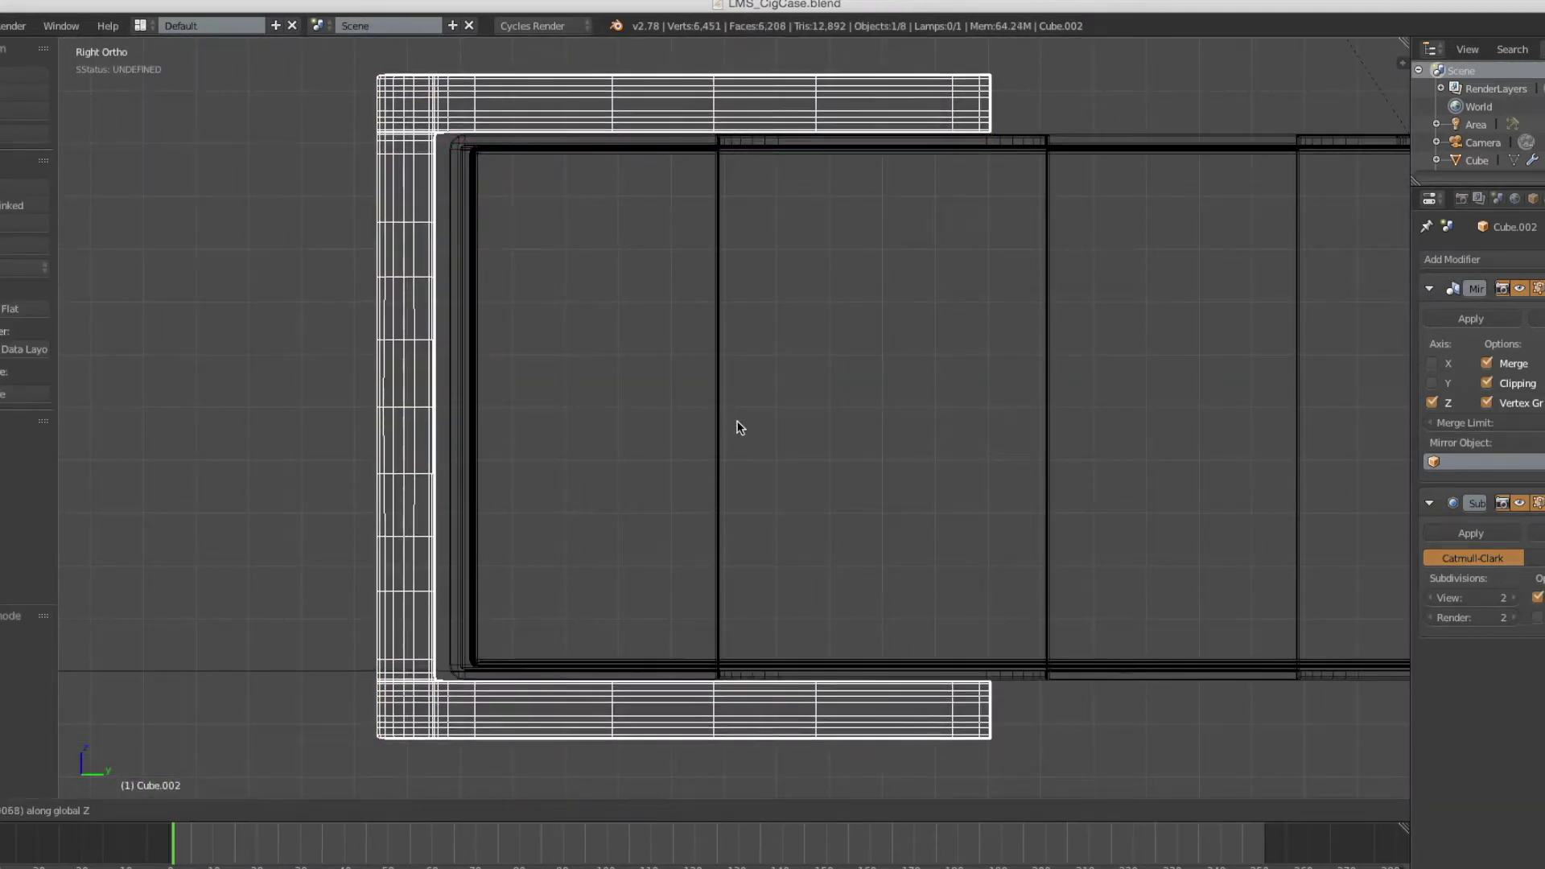
key(Tab)
click(740, 423)
Step: Inspect the clip on the case in Object Mode and apply the Mirror modifier
scroll(752, 242, up, 4)
scroll(708, 634, down, 5)
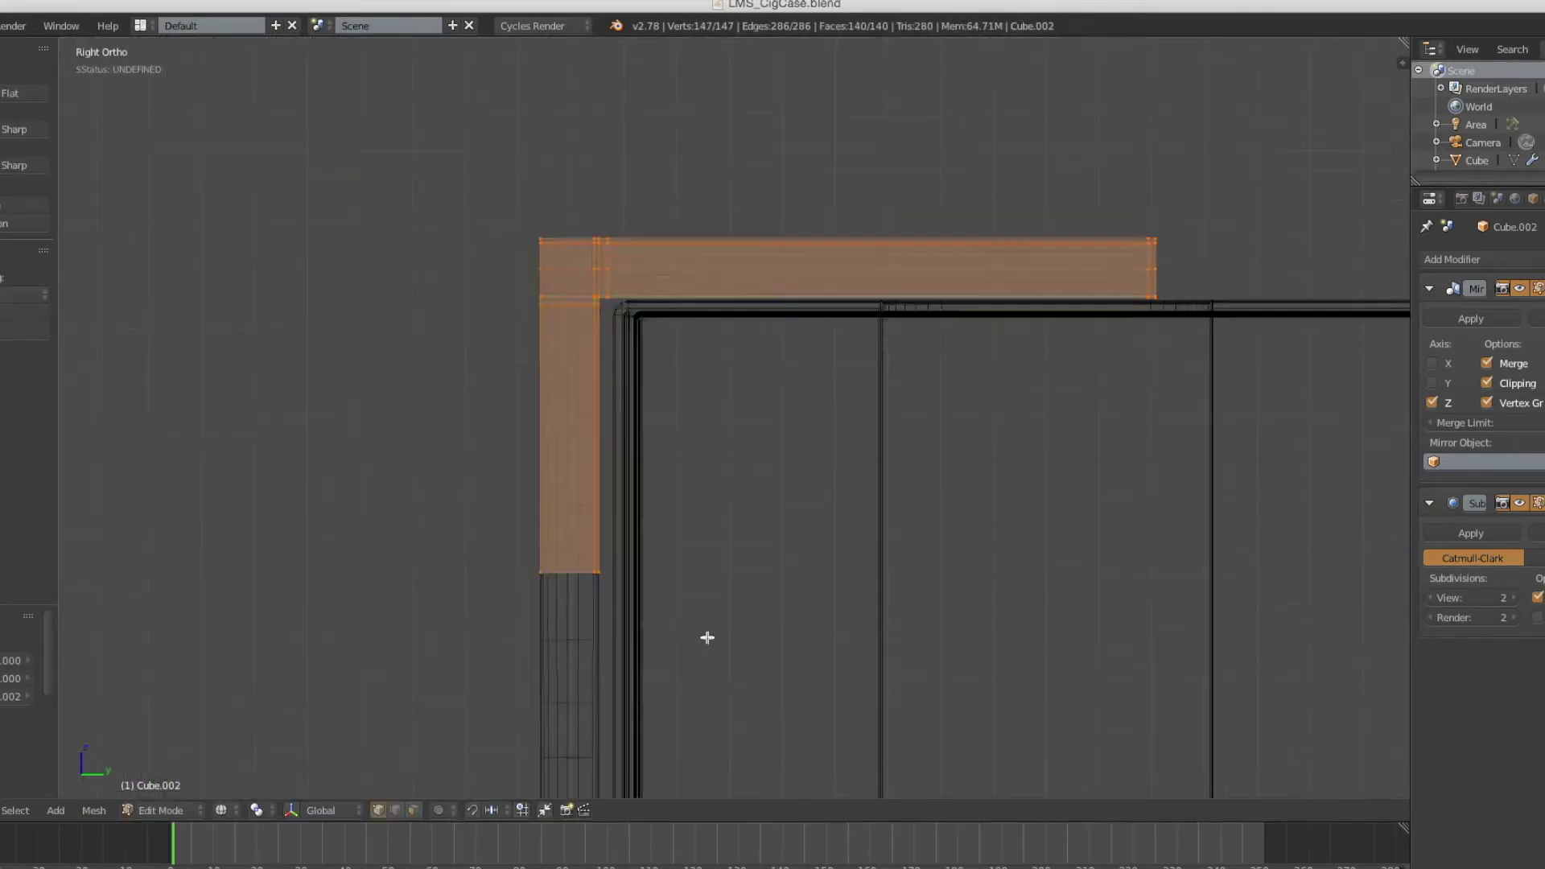
scroll(949, 600, up, 4)
scroll(956, 617, down, 2)
scroll(842, 359, up, 3)
scroll(877, 346, down, 2)
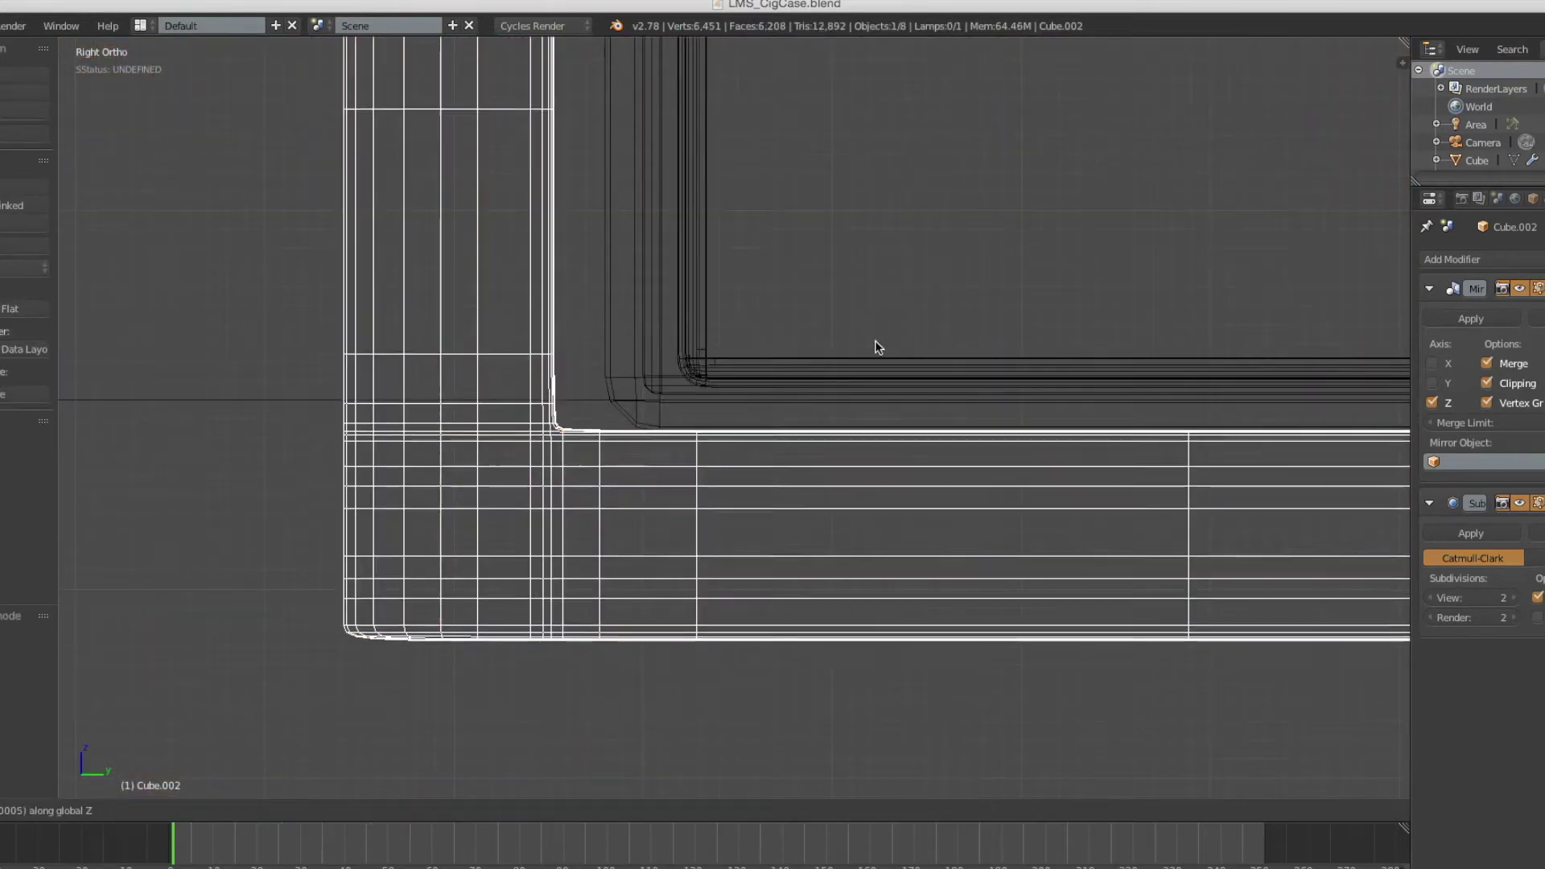
scroll(944, 262, down, 2)
scroll(782, 500, up, 4)
key(Tab)
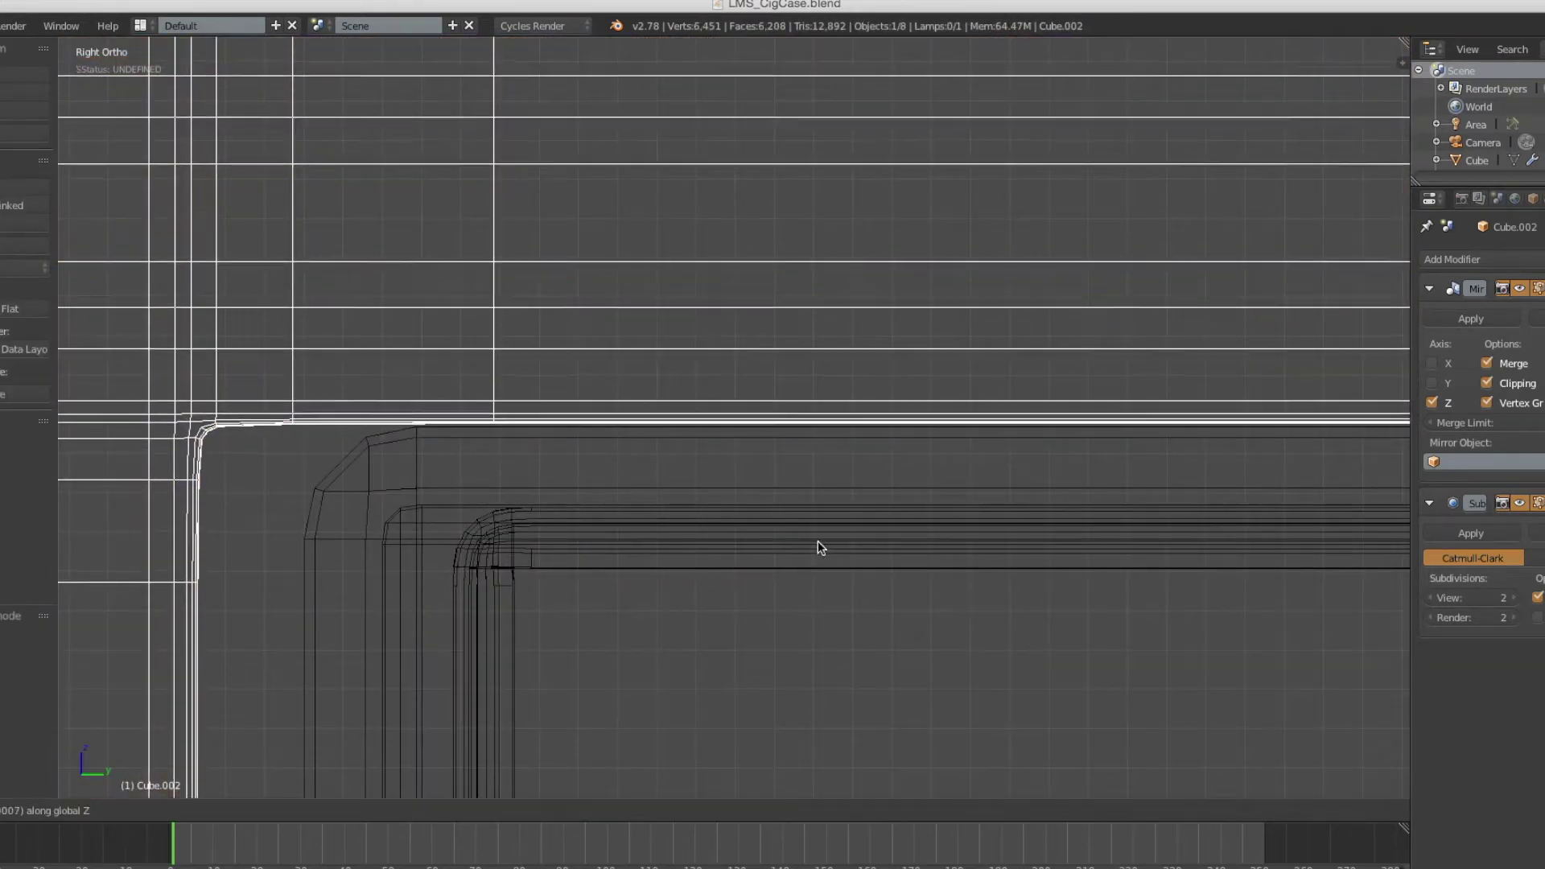
mouse_move(818, 541)
middle_down()
mouse_move(796, 473)
mouse_move(1350, 564)
middle_up()
key(z)
click(1464, 316)
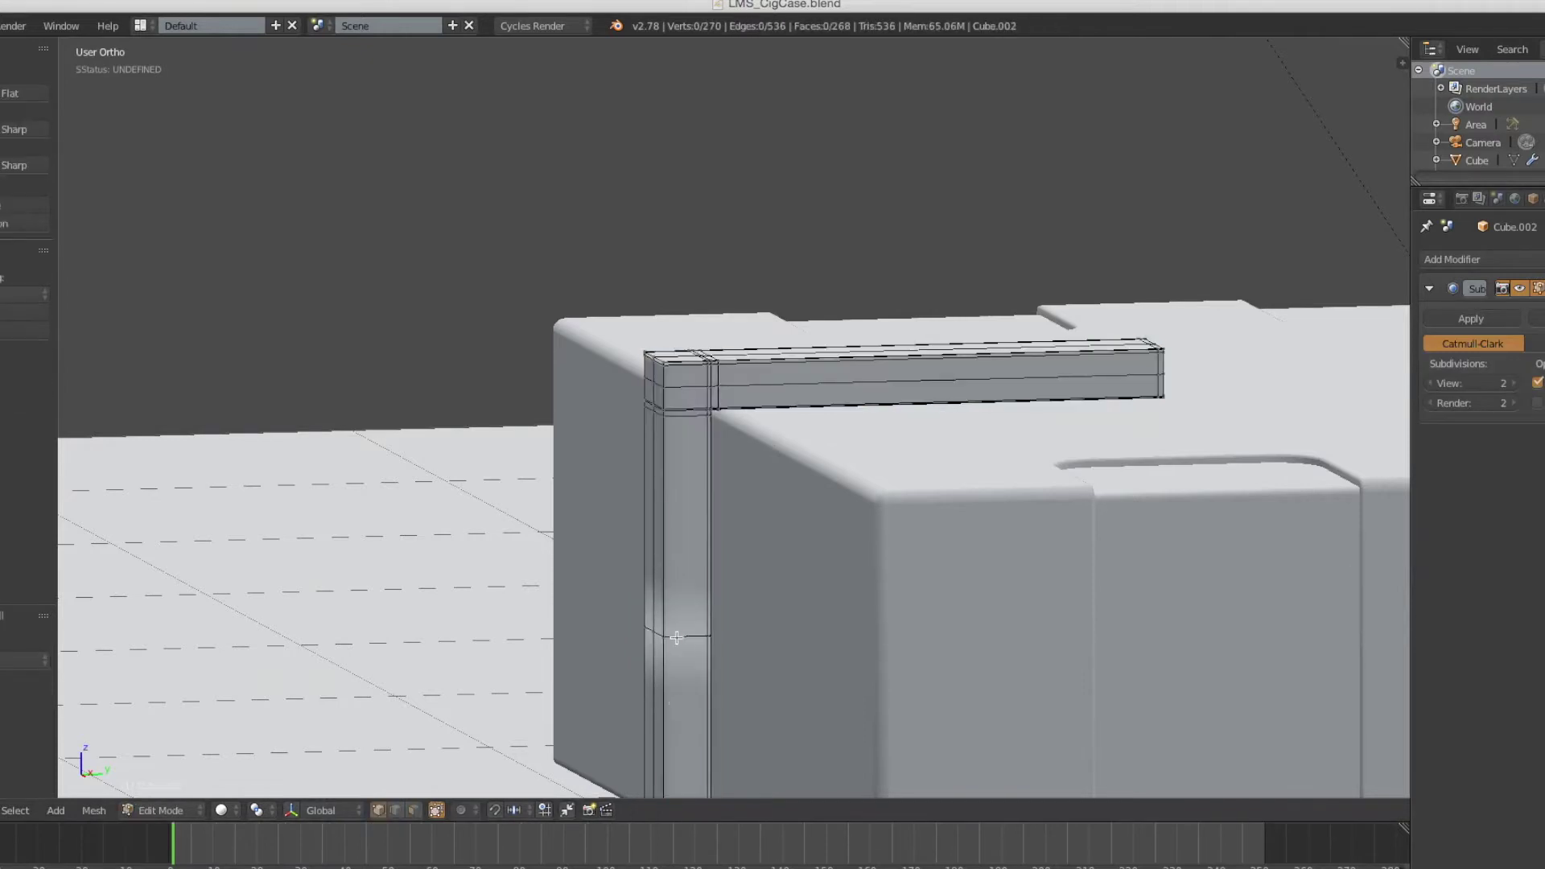
Step: In Right Ortho, select the clip's top arm vertices and move them sideways along Y
key(Tab)
key(a)
middle_drag(688, 690, 818, 481)
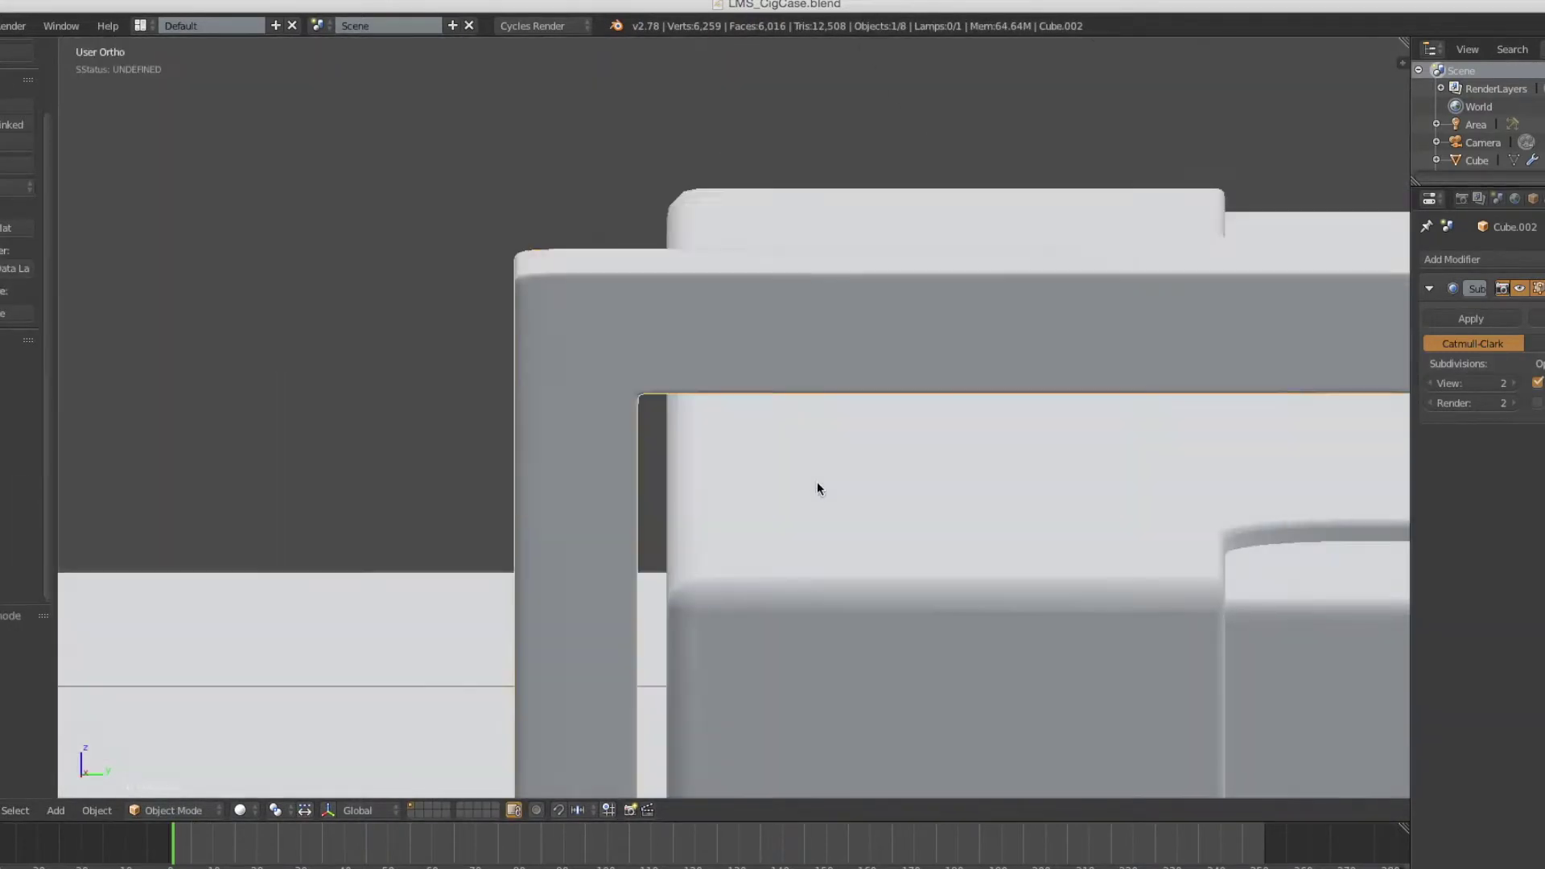
key(KP_3)
key(z)
drag(718, 572, 719, 572)
scroll(845, 517, up, 5)
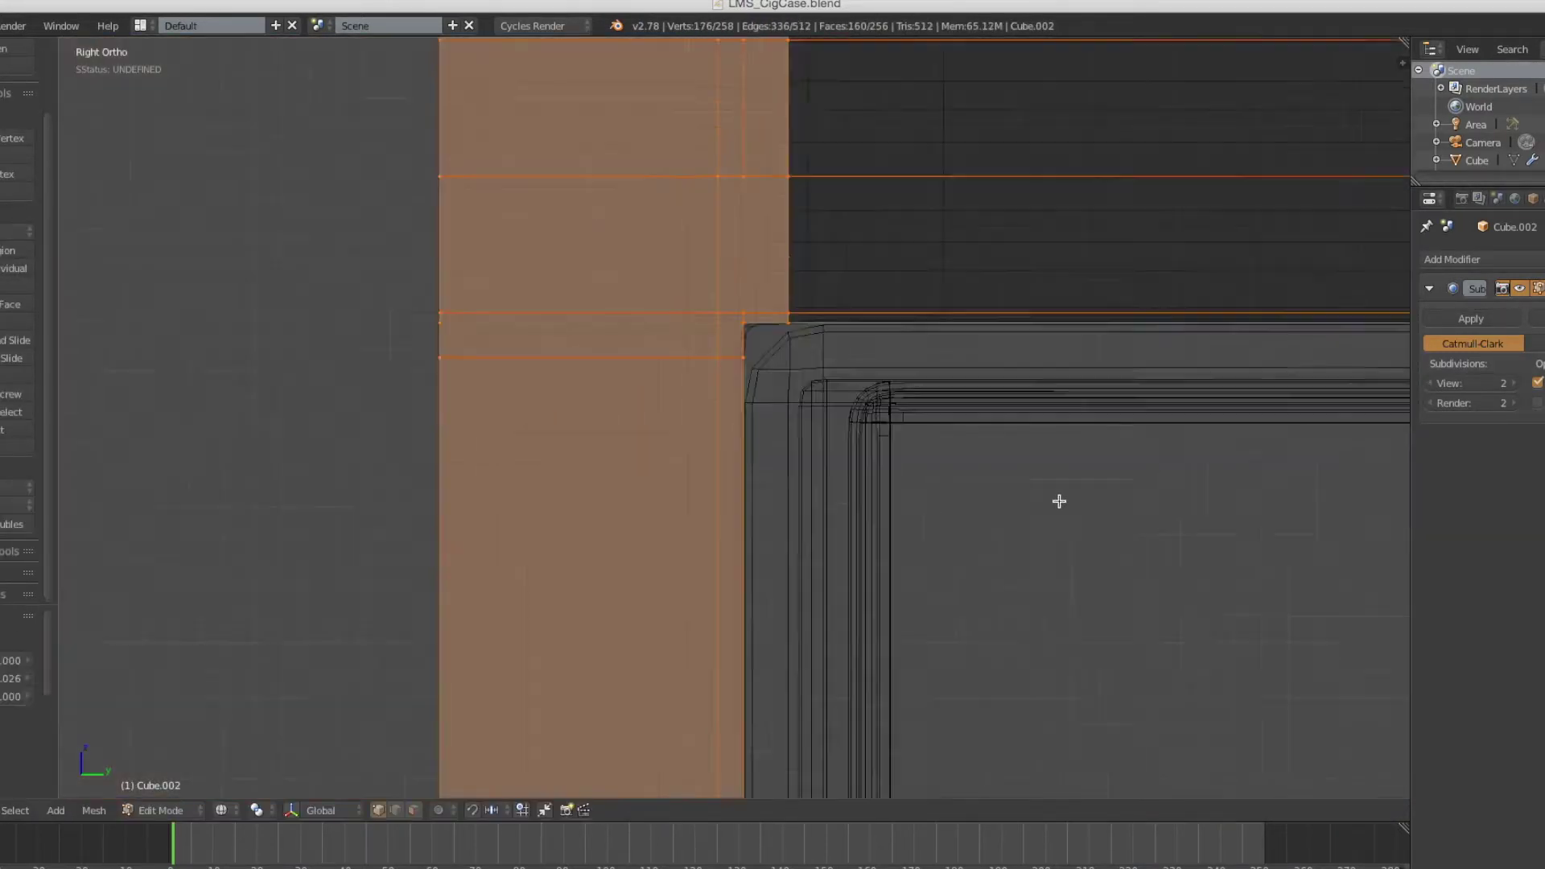
scroll(1059, 500, down, 5)
click(811, 370)
Step: Box-select part of the clip from the top view and shift it sideways
key(z)
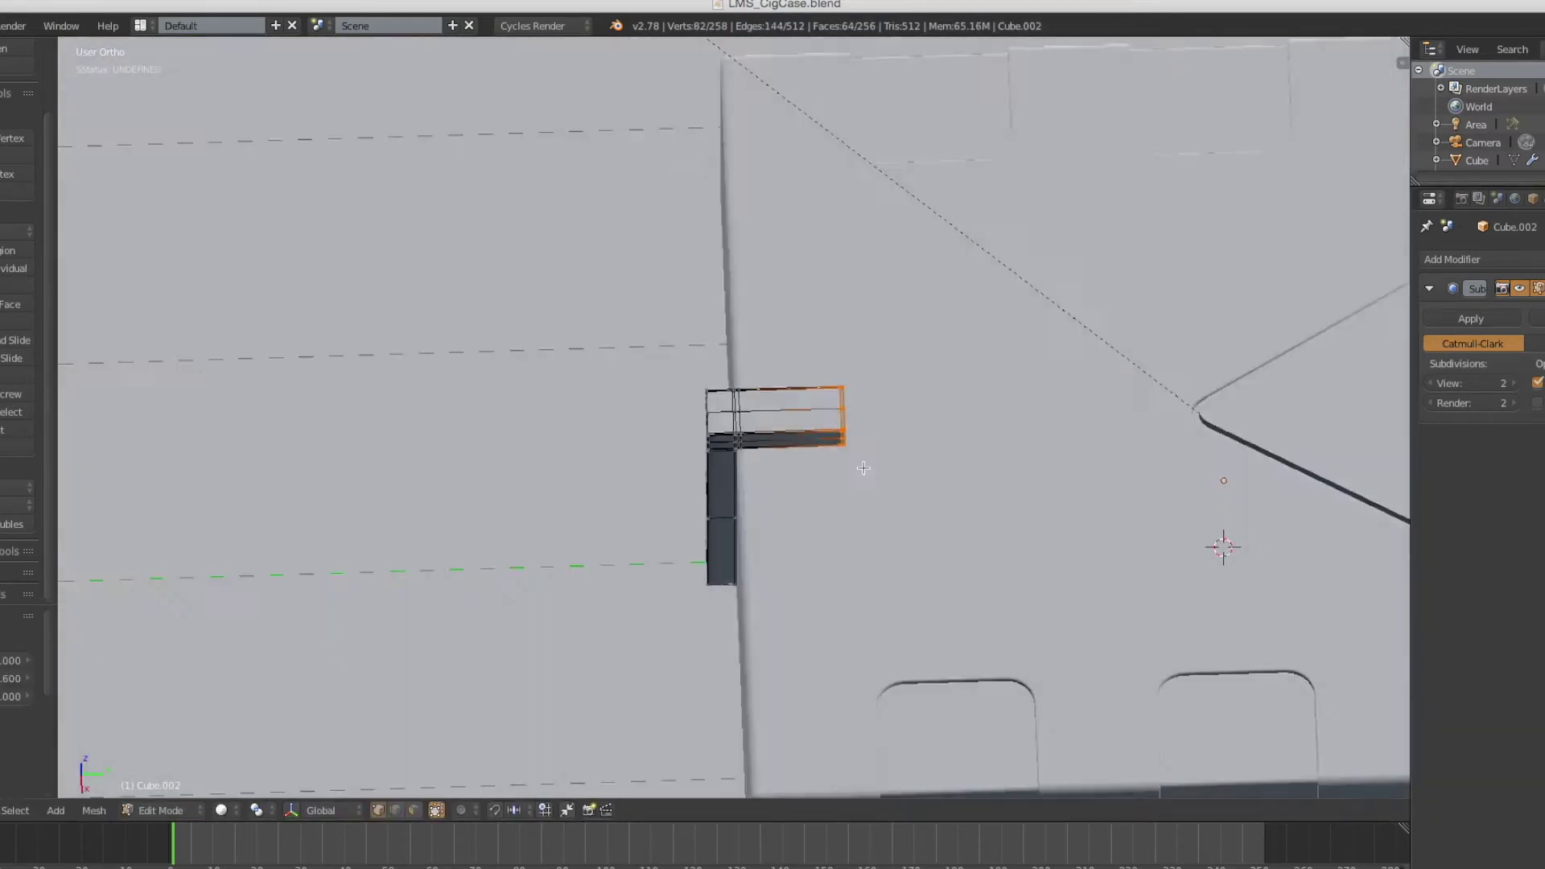
key(KP_7)
key(z)
key(a)
key(b)
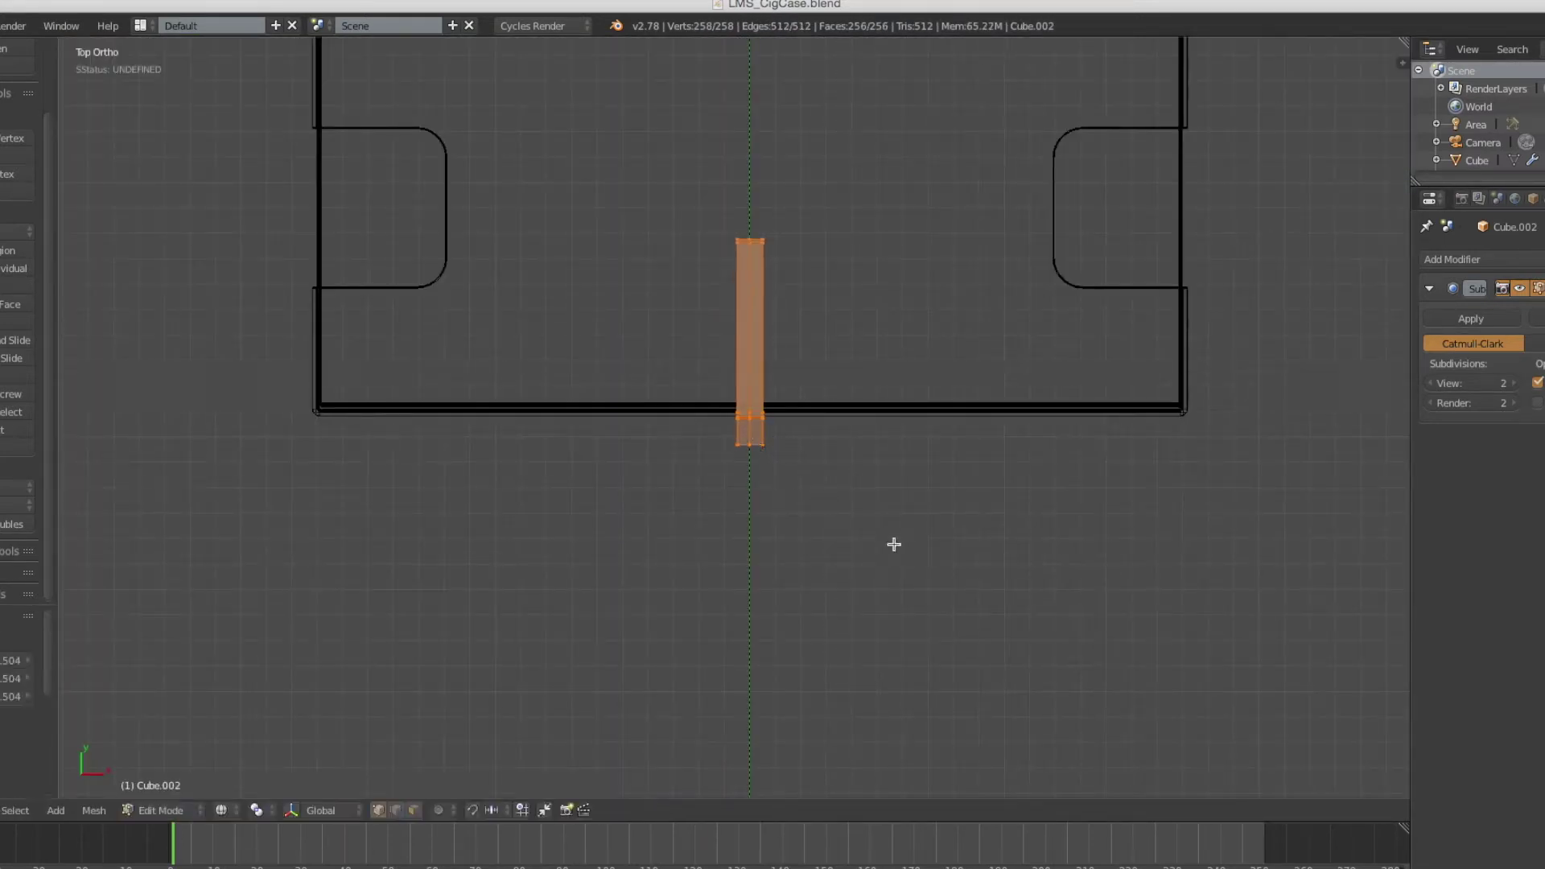
key(z)
mouse_move(893, 545)
middle_down()
mouse_move(841, 397)
mouse_move(903, 464)
middle_up()
click(882, 476)
Step: Move a strip vertically in side view, then box-select the lower strip's vertices
key(z)
key(KP_3)
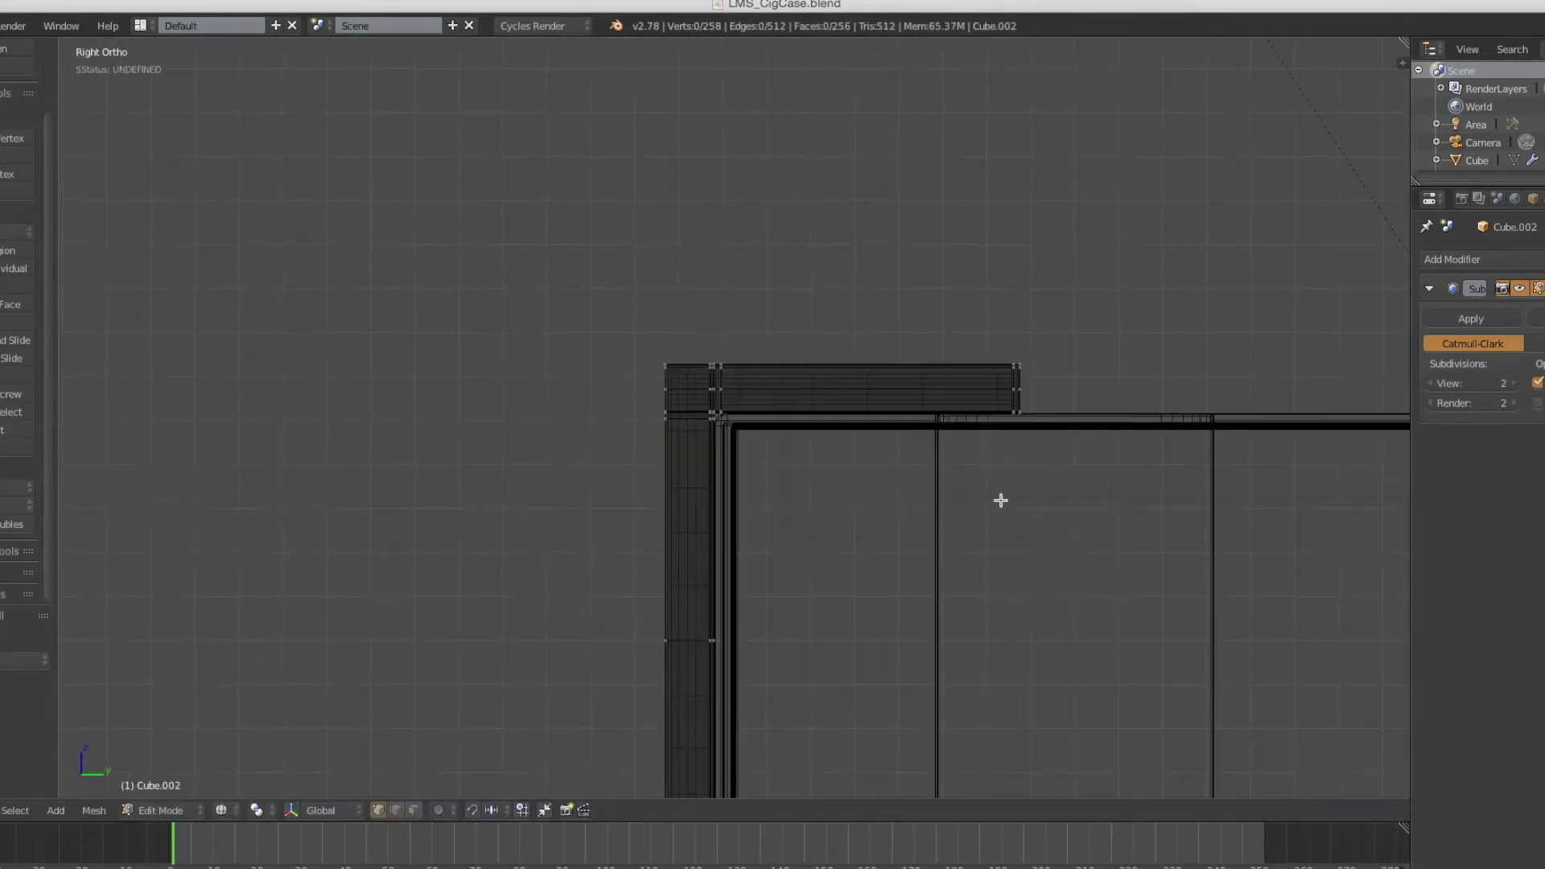
click(1108, 400)
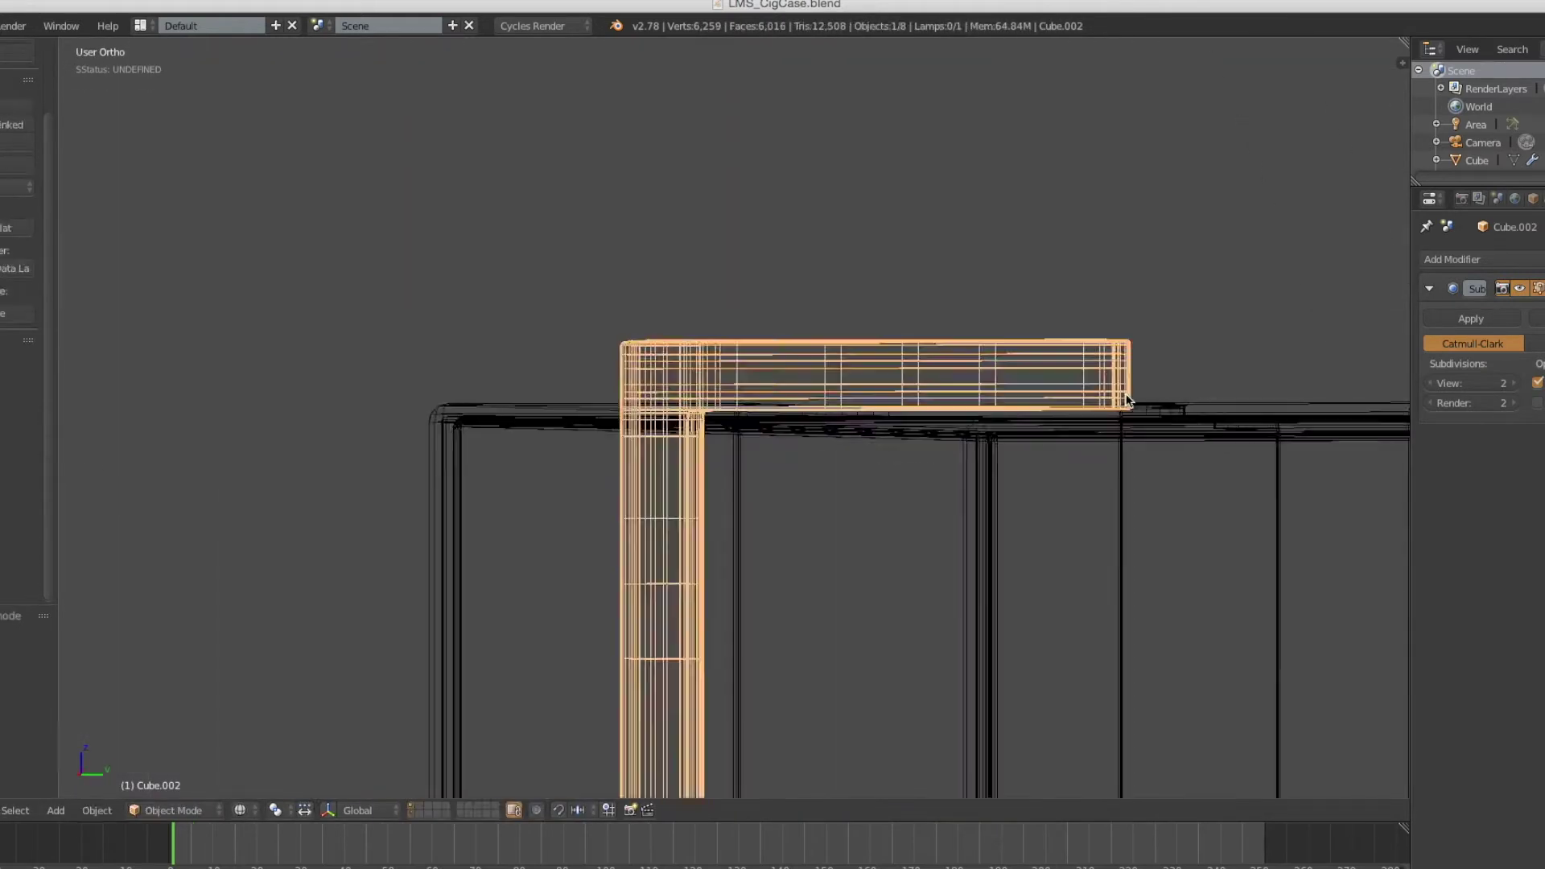
key(a)
key(b)
drag(509, 292, 1248, 364)
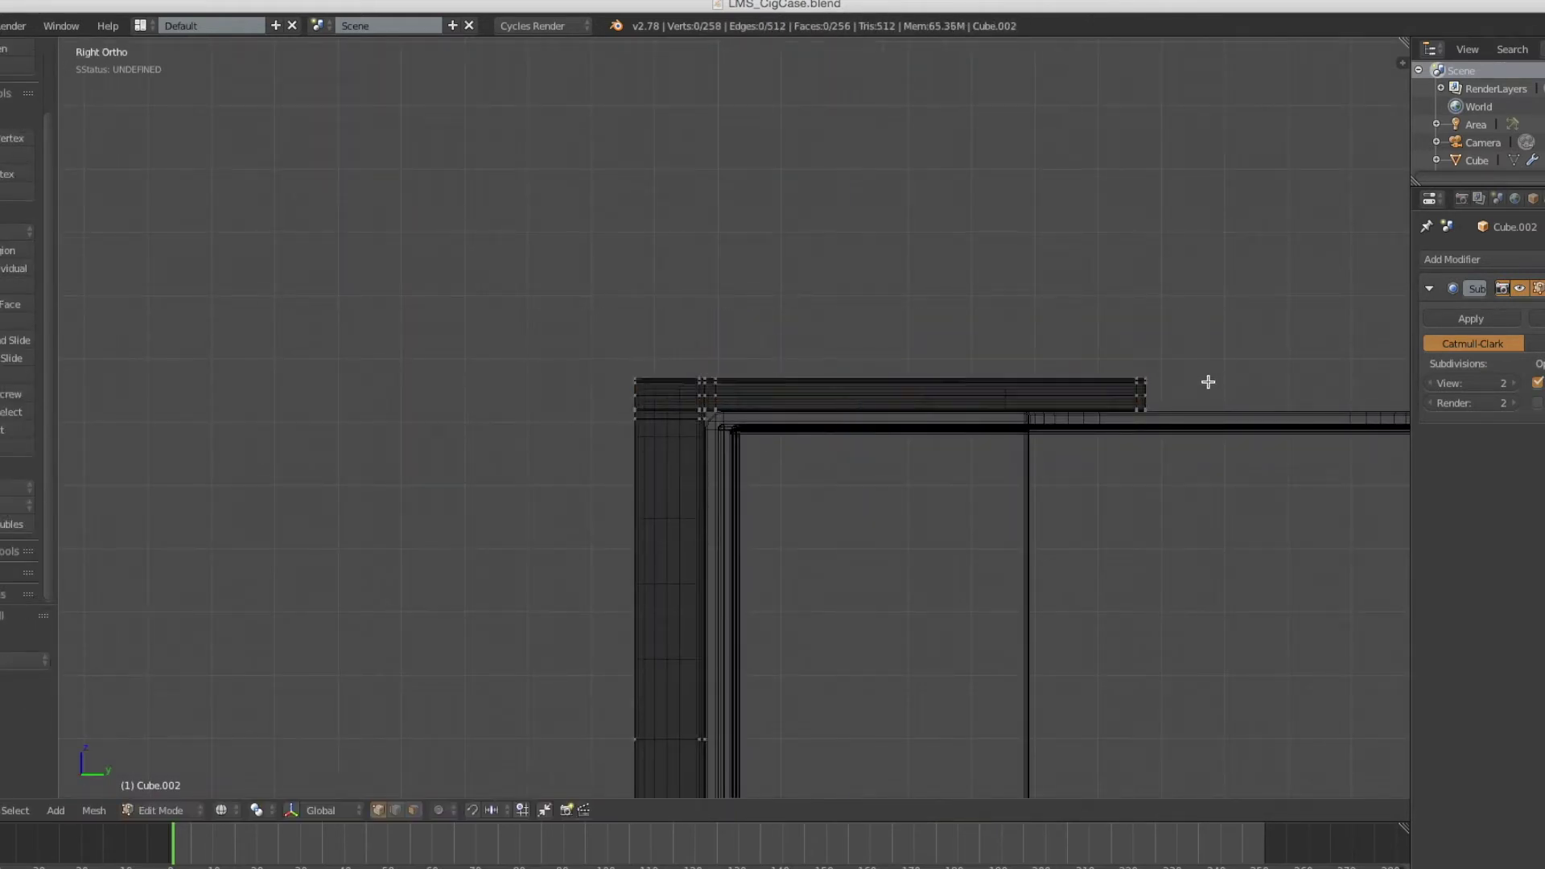
shift+middle_drag(1208, 382, 1169, 568)
key(b)
drag(1169, 568, 564, 529)
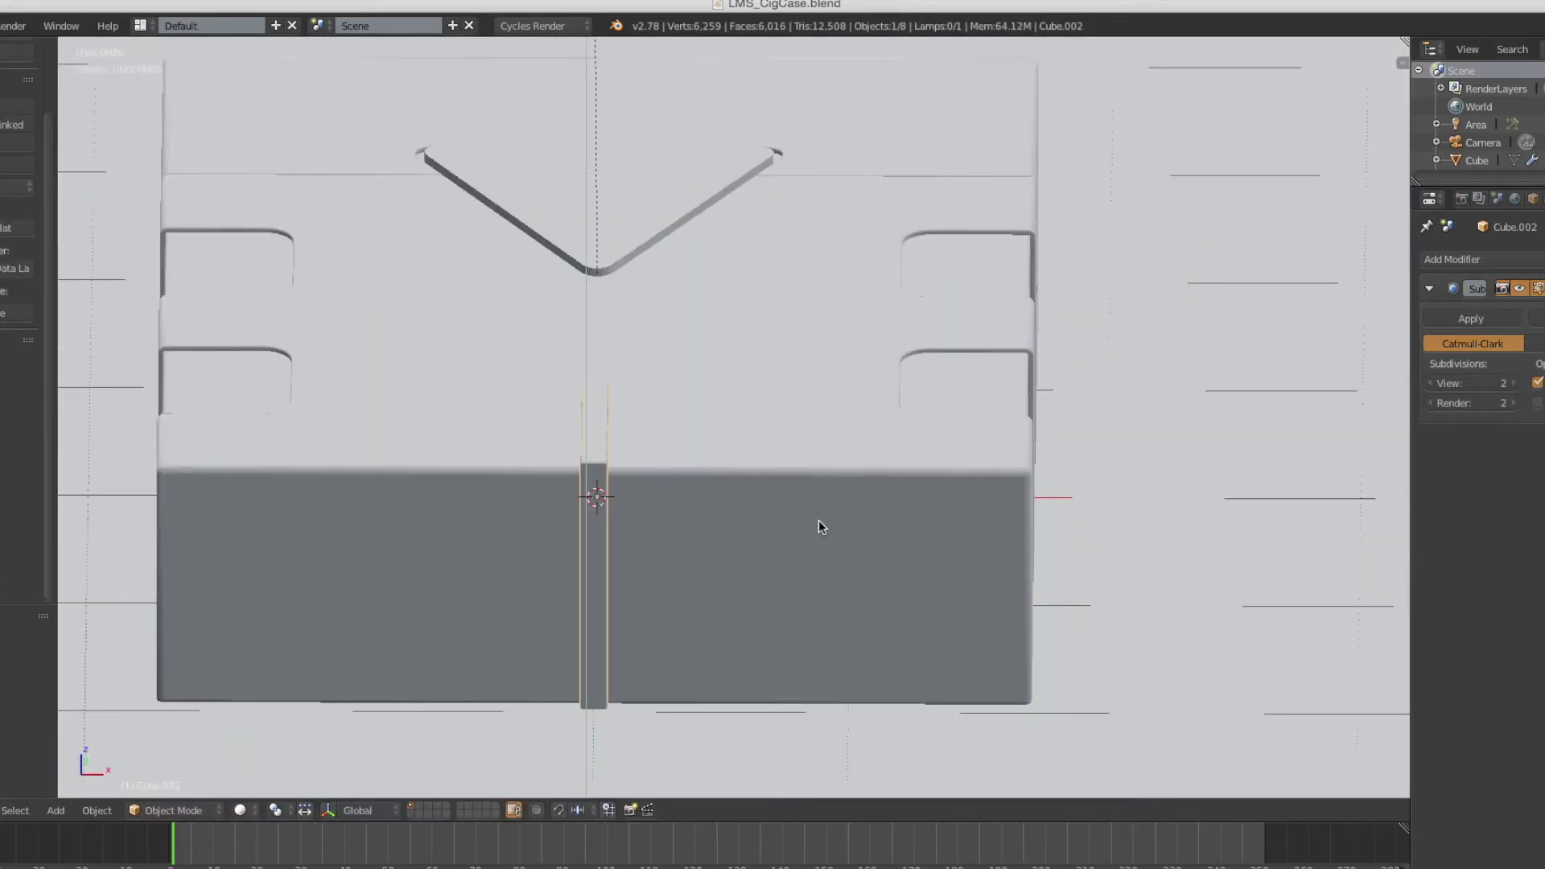
Step: From a near-top view of the clip, apply its scale
middle_drag(818, 520, 694, 591)
scroll(549, 639, up, 3)
key(shift+s)
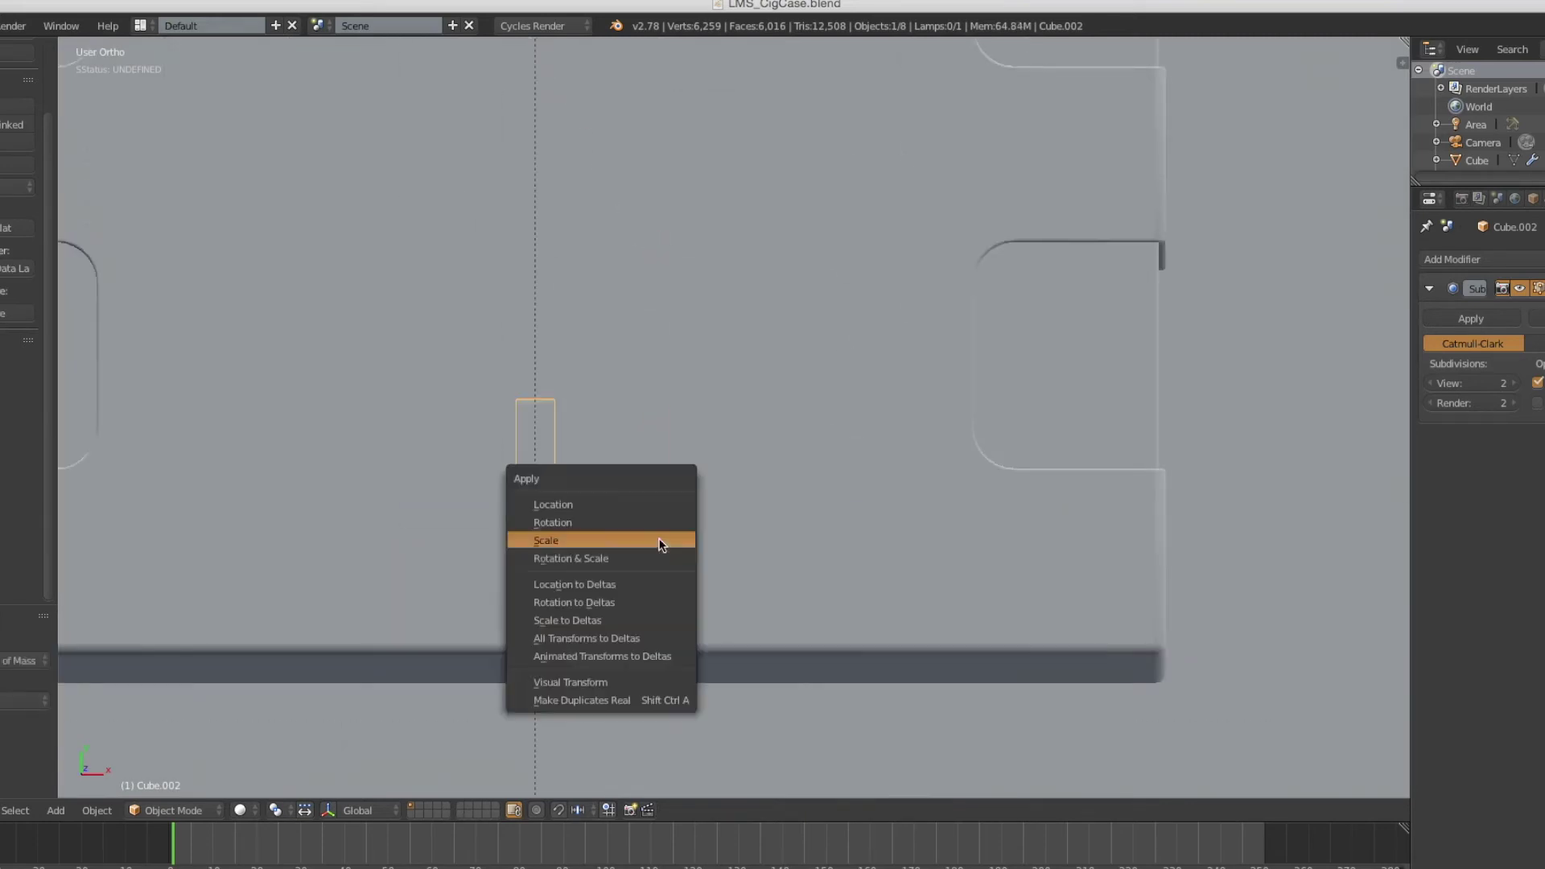
click(662, 541)
Step: Put the 3D cursor at the case centre and mirror the clip on X with a Mirror modifier
click(1453, 259)
click(1231, 412)
scroll(770, 507, down, 5)
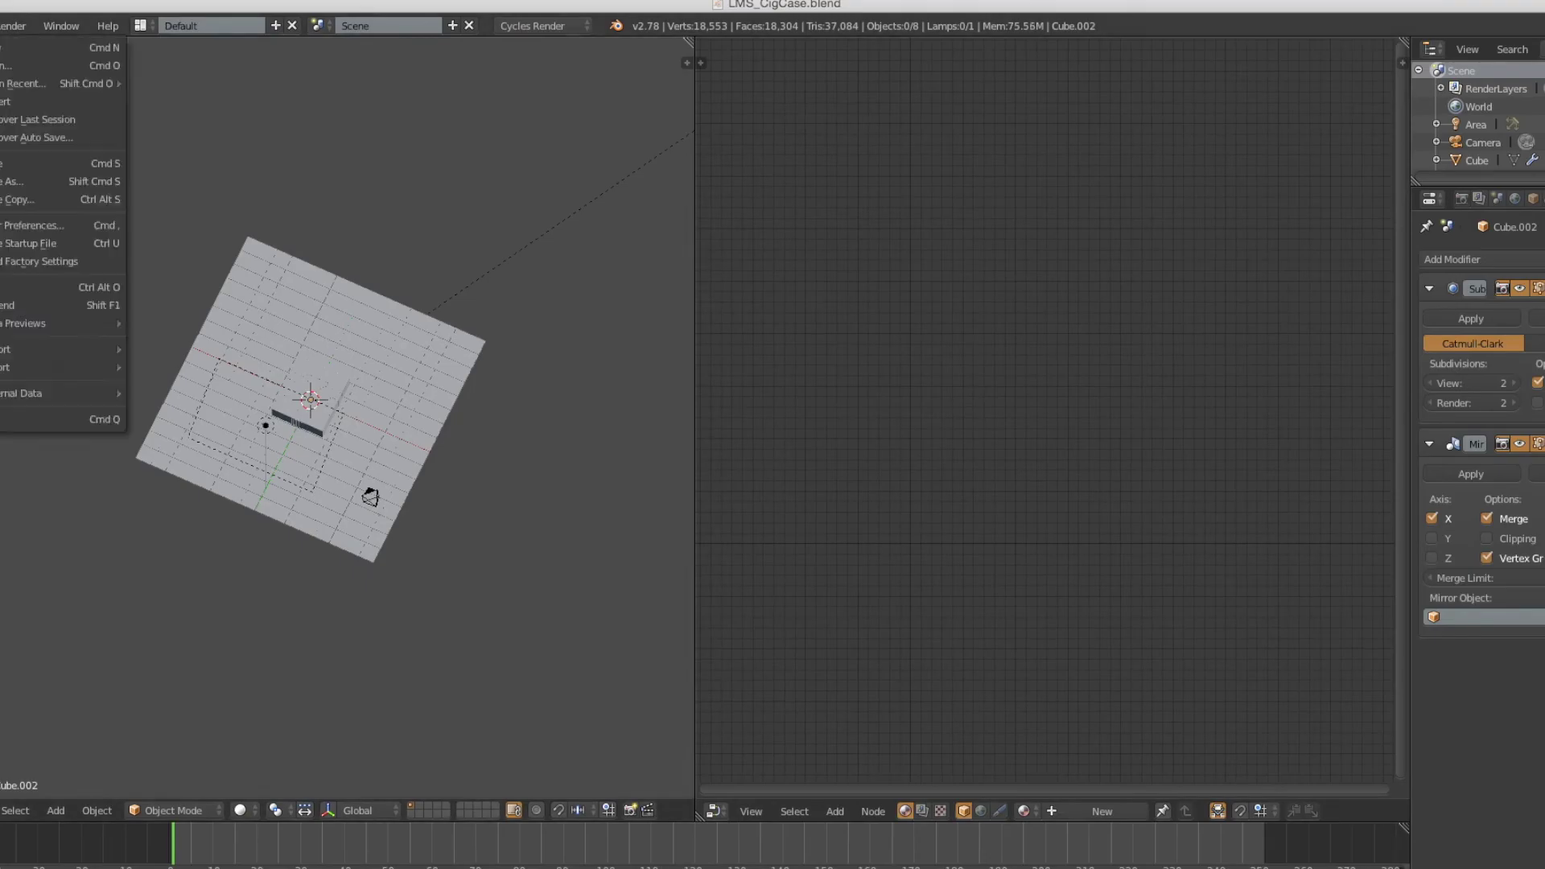
Step: Choose SolidModel.001 to append from another file
click(208, 386)
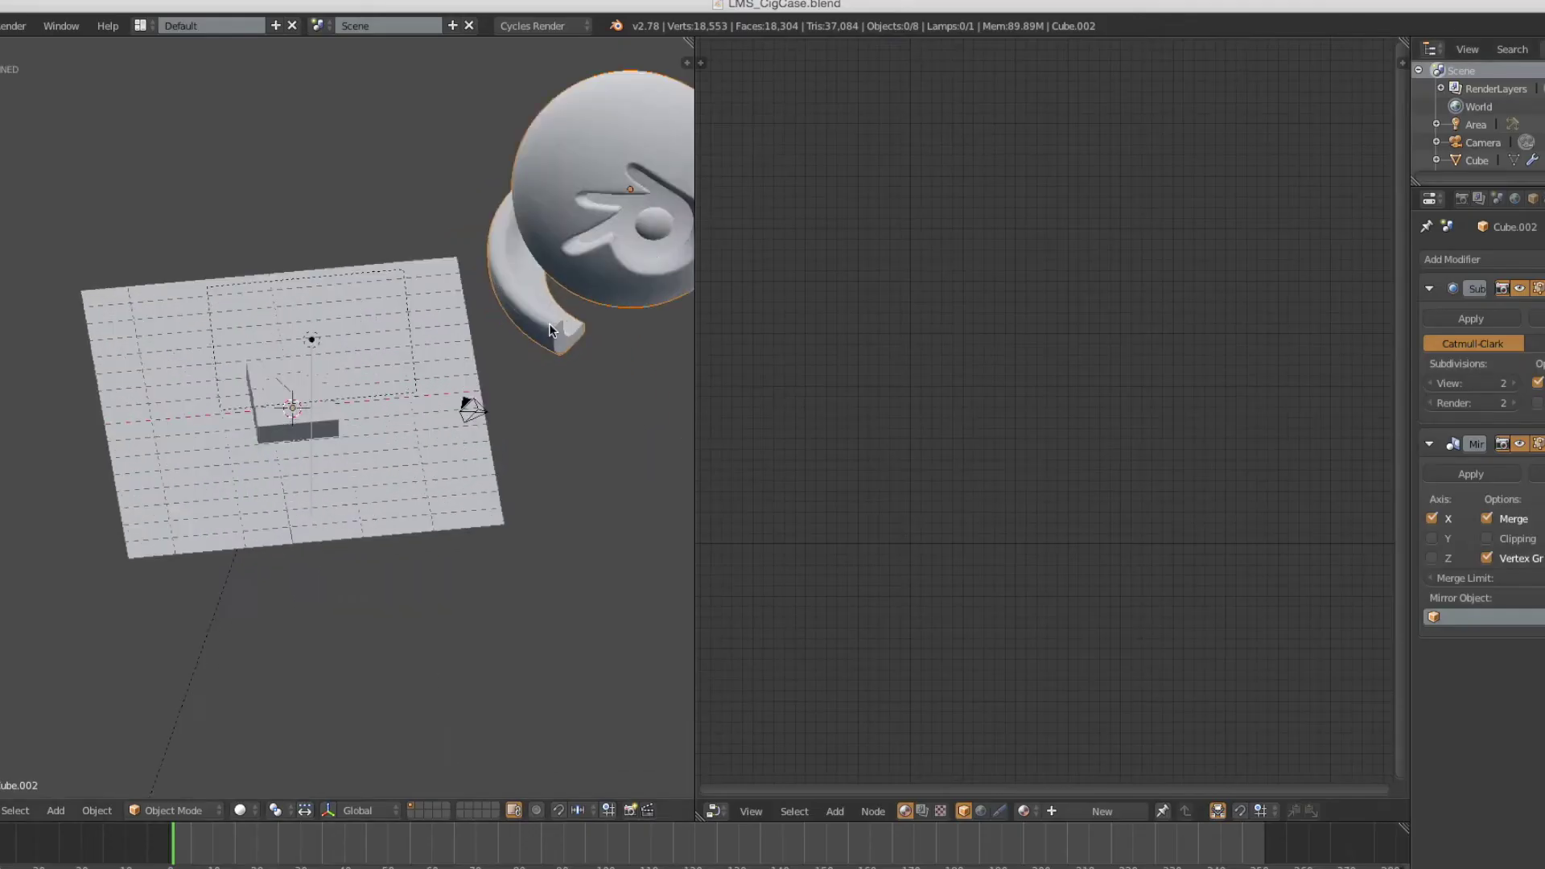